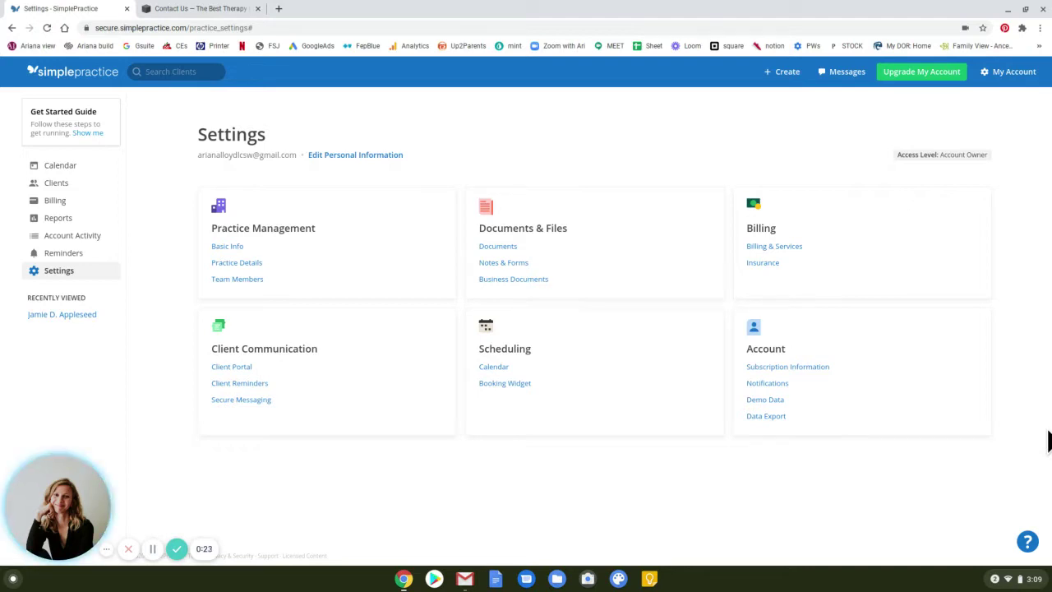
{"action": "left_click", "coordinate": [78, 365]}
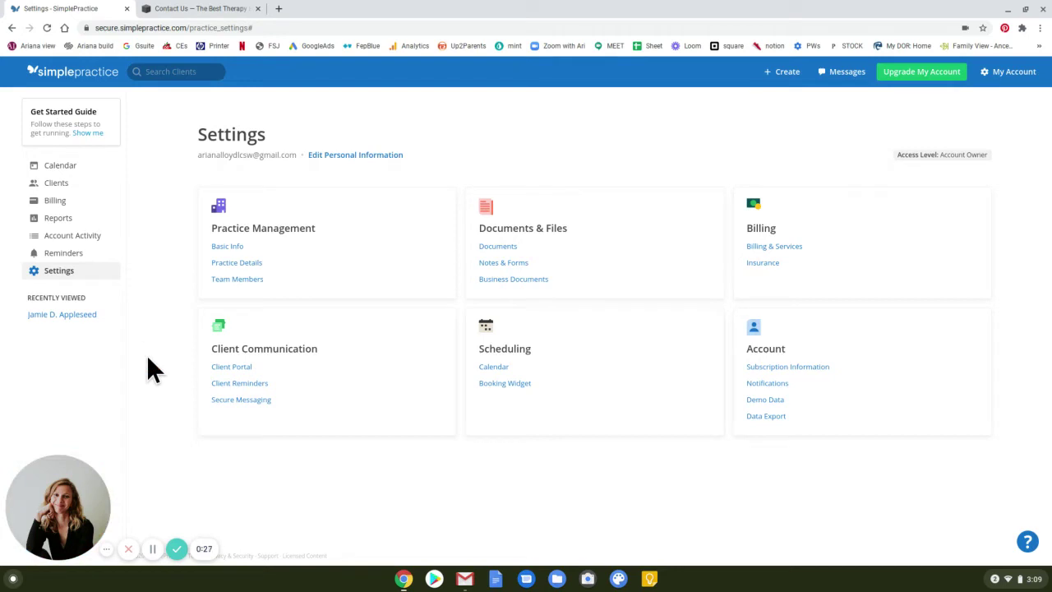
{"action": "left_click", "coordinate": [704, 250]}
{"action": "left_click", "coordinate": [474, 202]}
{"action": "left_click", "coordinate": [377, 211]}
{"action": "left_click", "coordinate": [150, 204]}
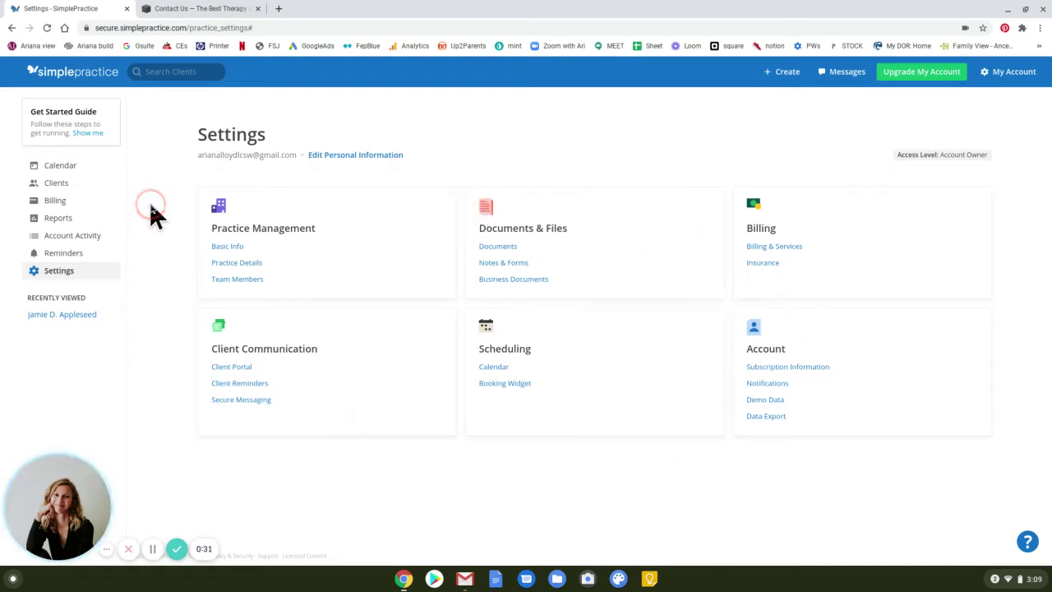
{"action": "left_click", "coordinate": [51, 163]}
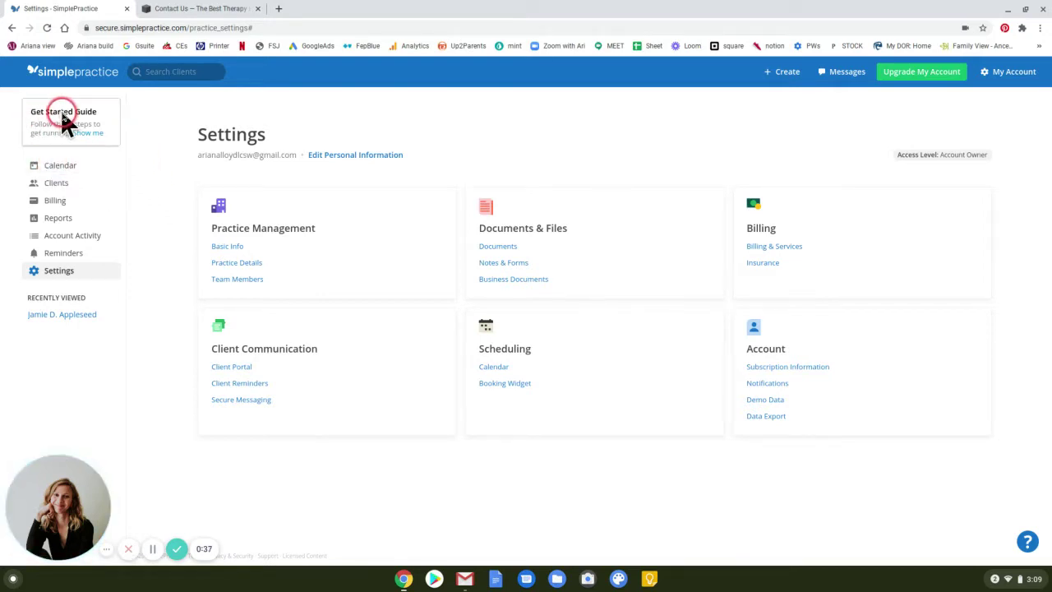
Step: Open the Get Started Guide and choose to explore the sample client
{"action": "left_click", "coordinate": [98, 134]}
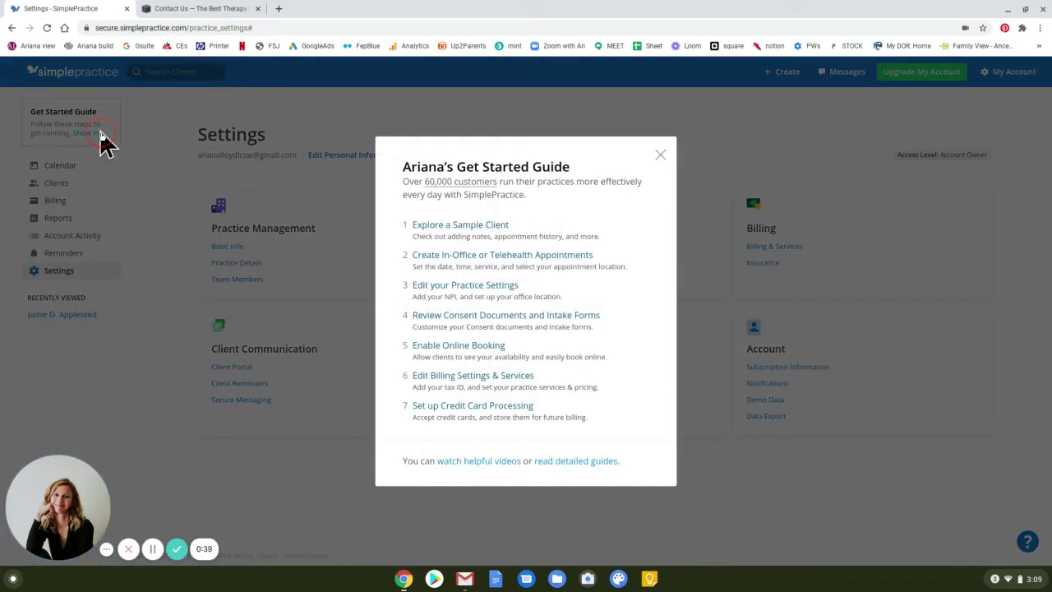
{"action": "left_click", "coordinate": [562, 201]}
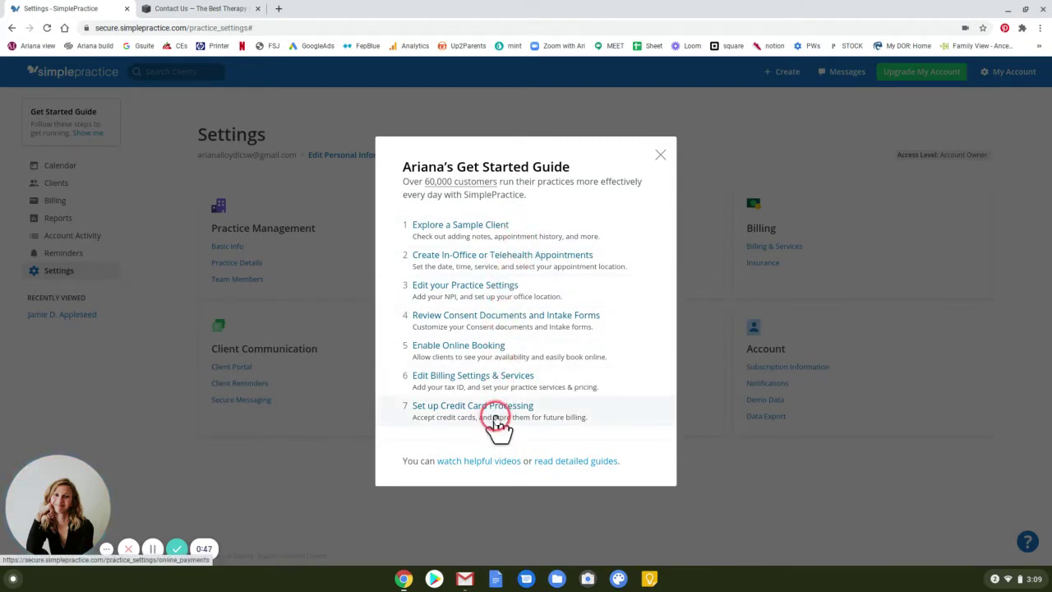
{"action": "left_click", "coordinate": [504, 226]}
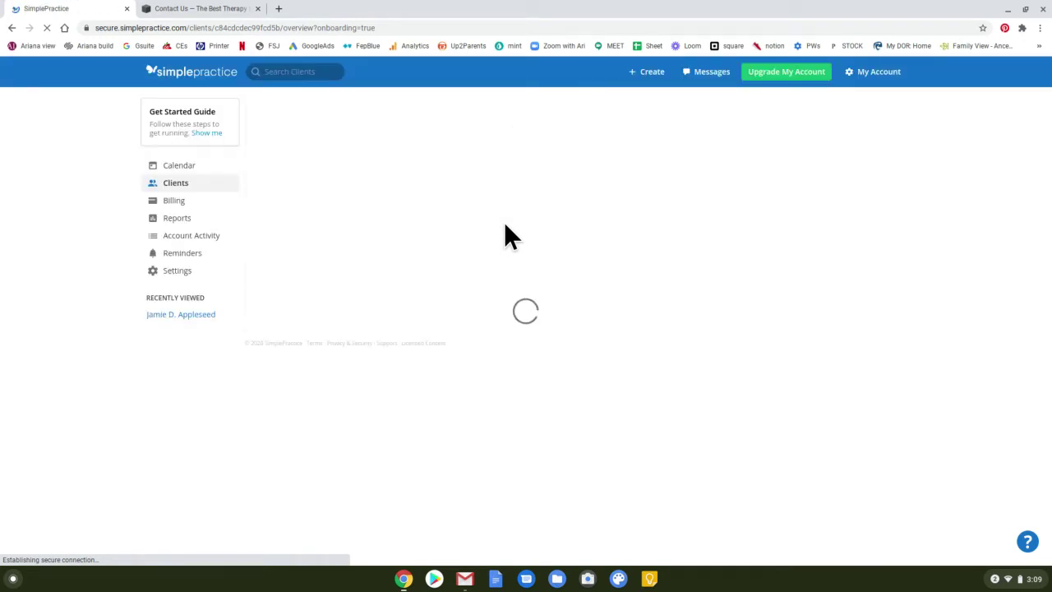
Step: Review the sample client's overview, from the chart note area through the appointments, progress notes, and diagnosis and treatment plan
{"action": "left_click", "coordinate": [742, 244]}
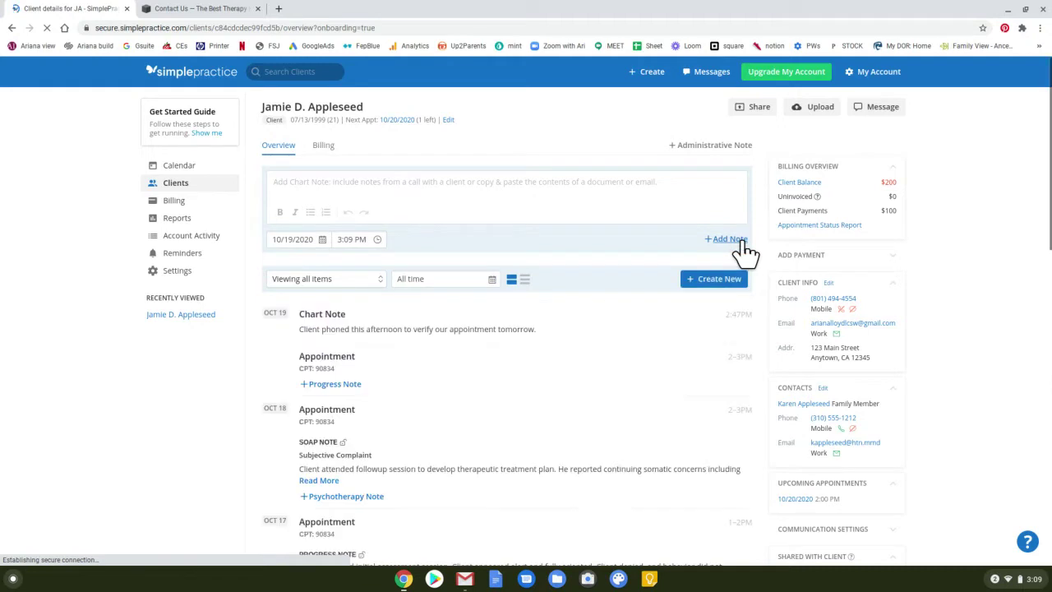
{"action": "left_click", "coordinate": [485, 181]}
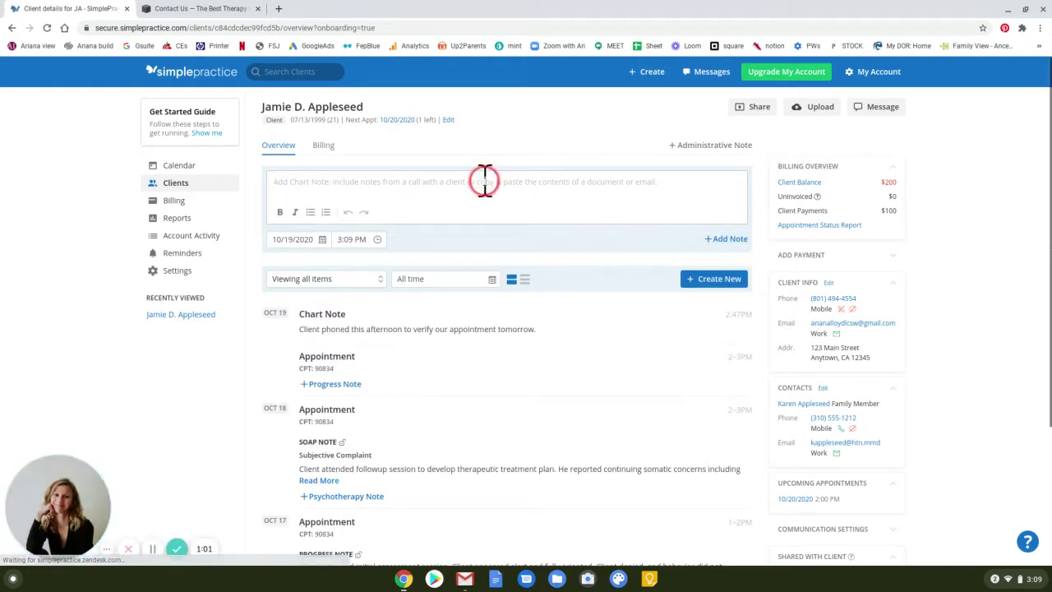
{"action": "left_click", "coordinate": [352, 318]}
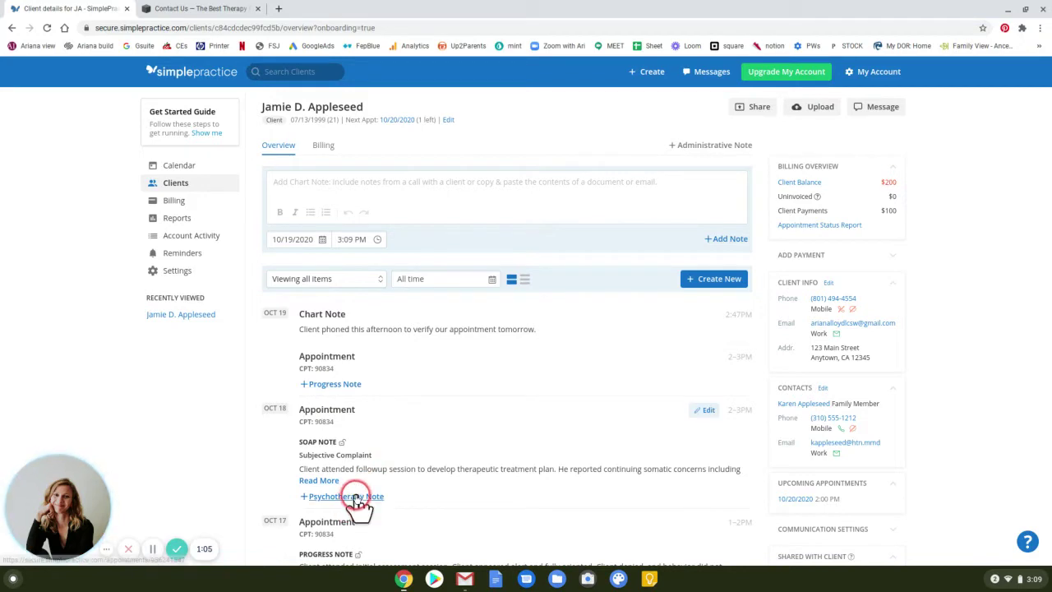
{"action": "scroll", "coordinate": [452, 436], "scroll_direction": "down", "scroll_amount": 2}
{"action": "mouse_move", "coordinate": [321, 323]}
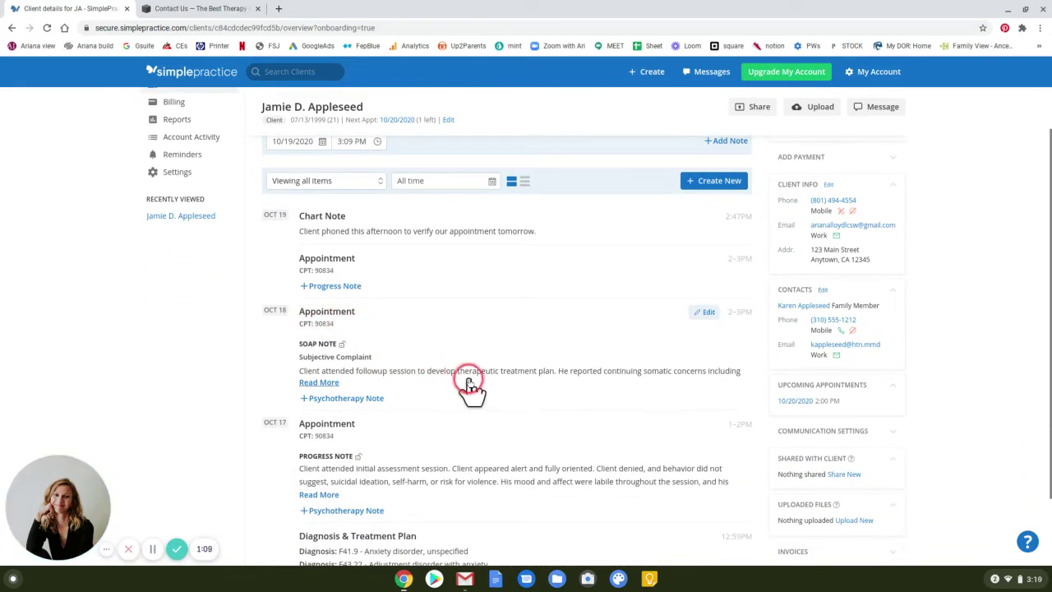
{"action": "scroll", "coordinate": [471, 382], "scroll_direction": "down", "scroll_amount": 1}
{"action": "scroll", "coordinate": [470, 382], "scroll_direction": "down", "scroll_amount": 2}
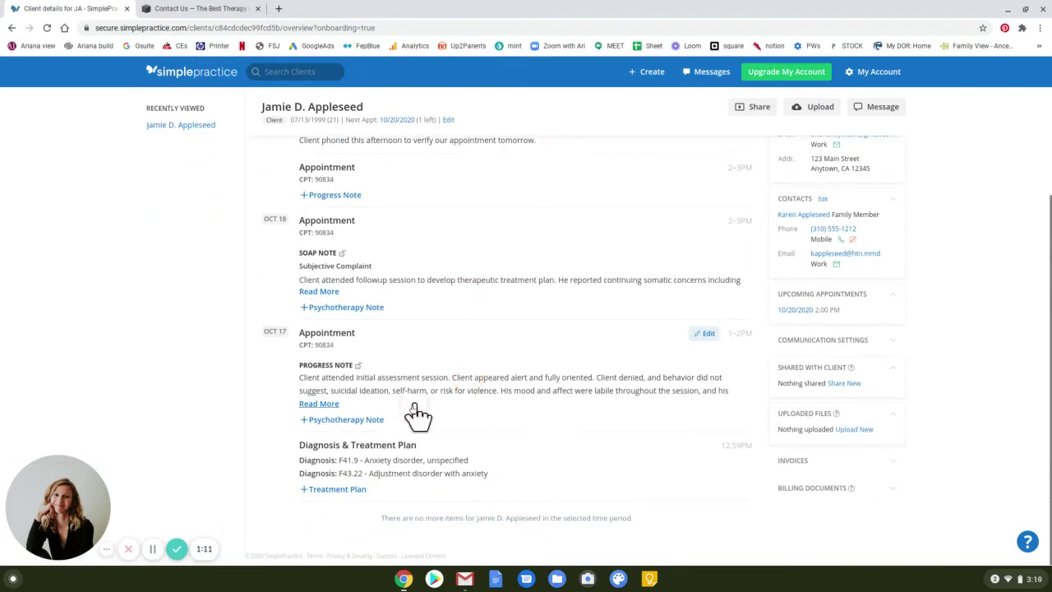
{"action": "scroll", "coordinate": [476, 470], "scroll_direction": "up", "scroll_amount": 3}
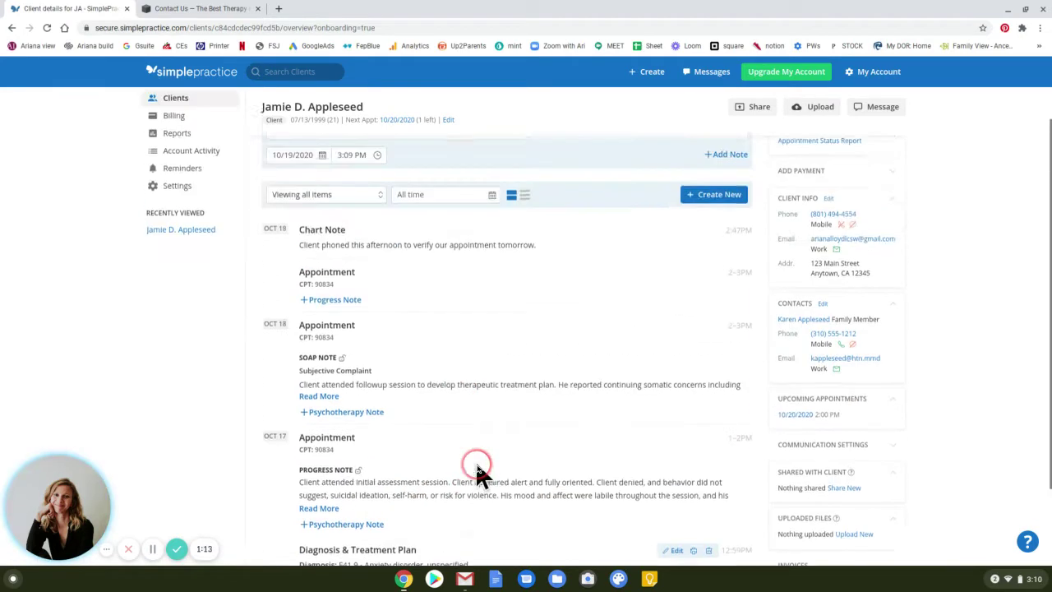
{"action": "scroll", "coordinate": [477, 464], "scroll_direction": "up", "scroll_amount": 2}
Step: Examine the sample client's contact details, upcoming appointments, shared items and uploaded files
{"action": "scroll", "coordinate": [477, 472], "scroll_direction": "down", "scroll_amount": 2}
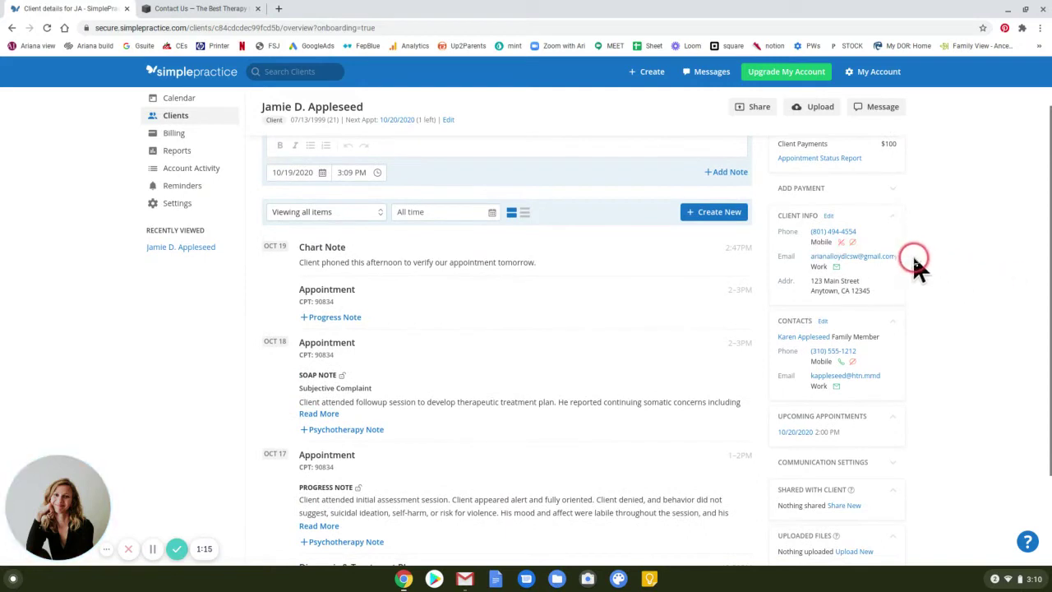
{"action": "scroll", "coordinate": [930, 362], "scroll_direction": "down", "scroll_amount": 3}
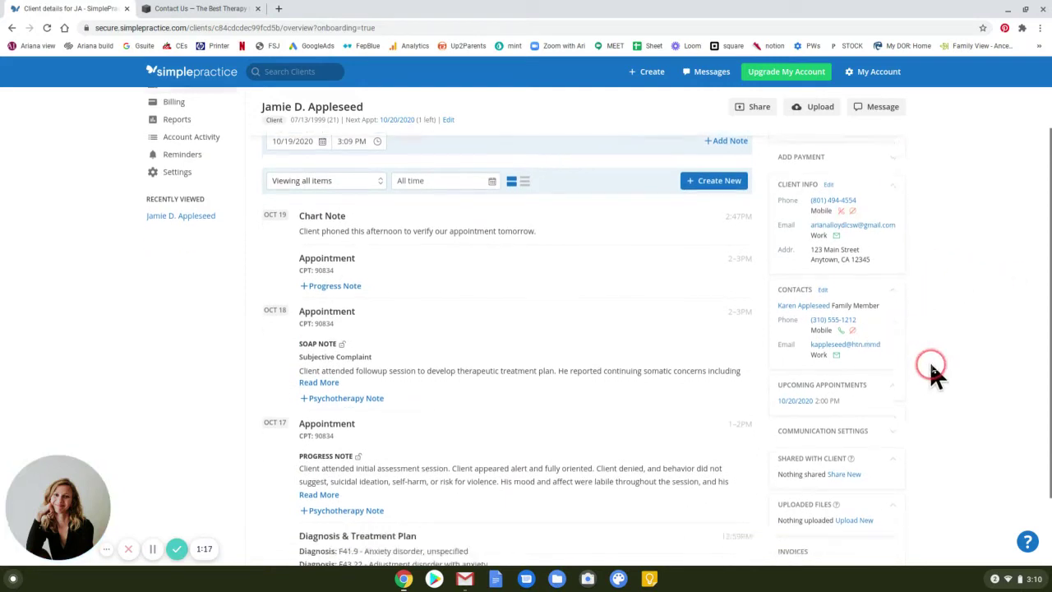
{"action": "left_click", "coordinate": [798, 384]}
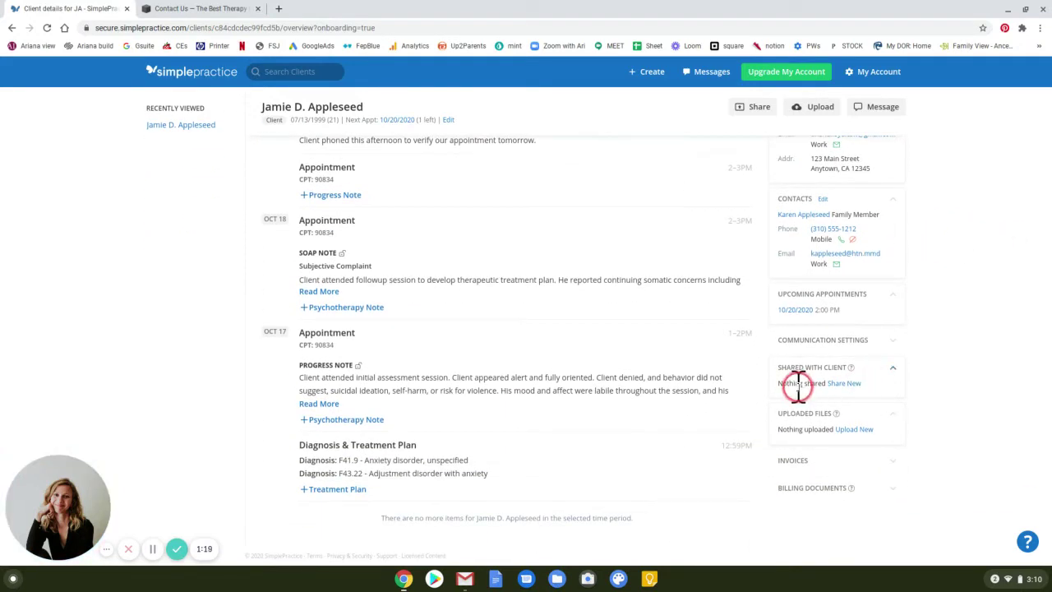
{"action": "left_click", "coordinate": [799, 429]}
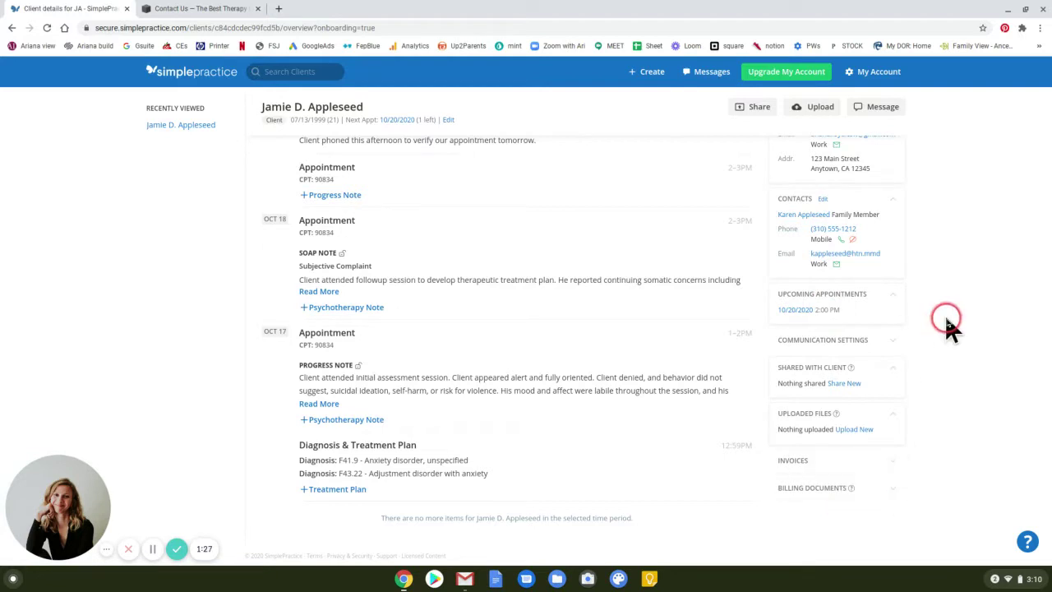
{"action": "scroll", "coordinate": [944, 314], "scroll_direction": "up", "scroll_amount": 3}
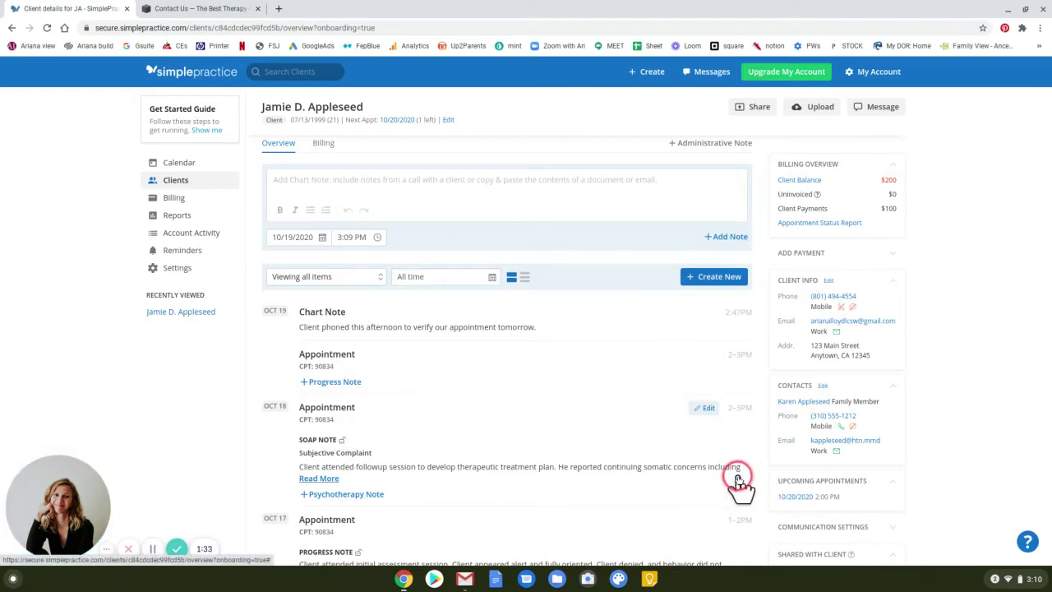
Step: Reopen the Get Started Guide and follow its in-office or telehealth appointments item to view the weekly calendar
{"action": "left_click", "coordinate": [208, 133]}
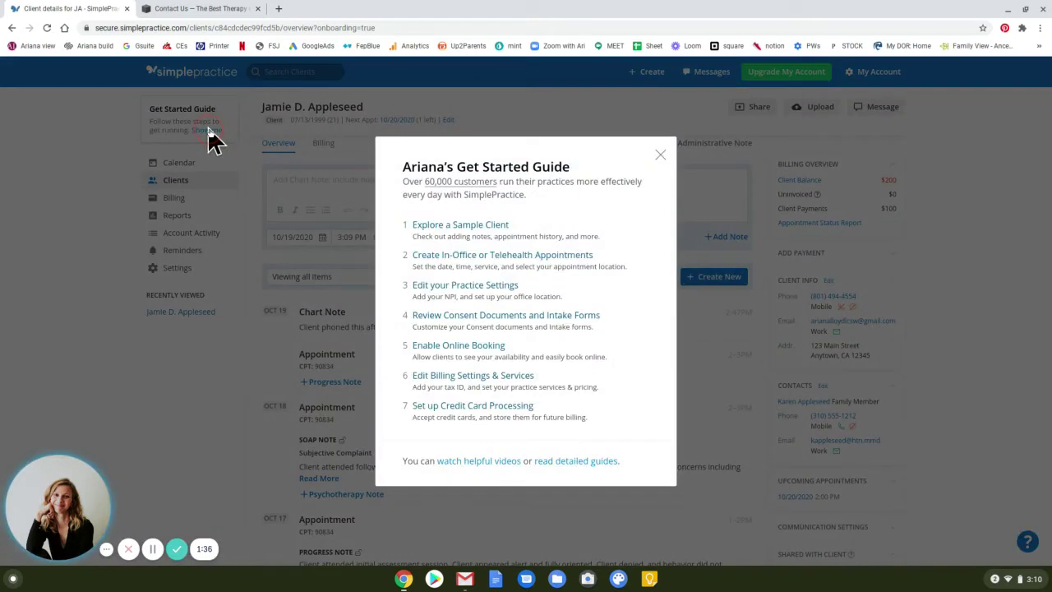
{"action": "left_click", "coordinate": [563, 260]}
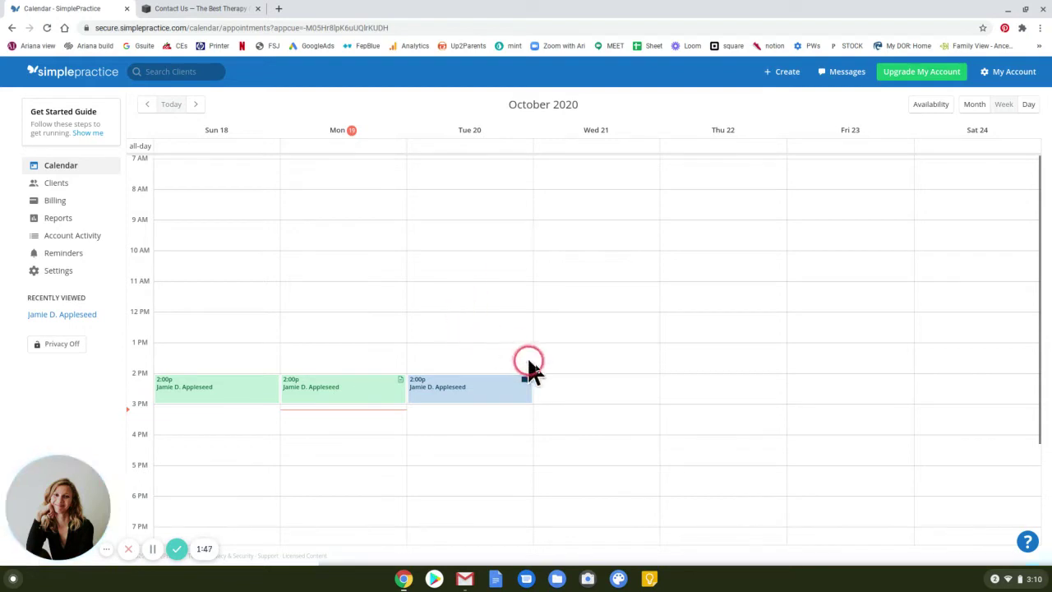
{"action": "left_click_drag", "start_coordinate": [531, 370], "coordinate": [567, 386]}
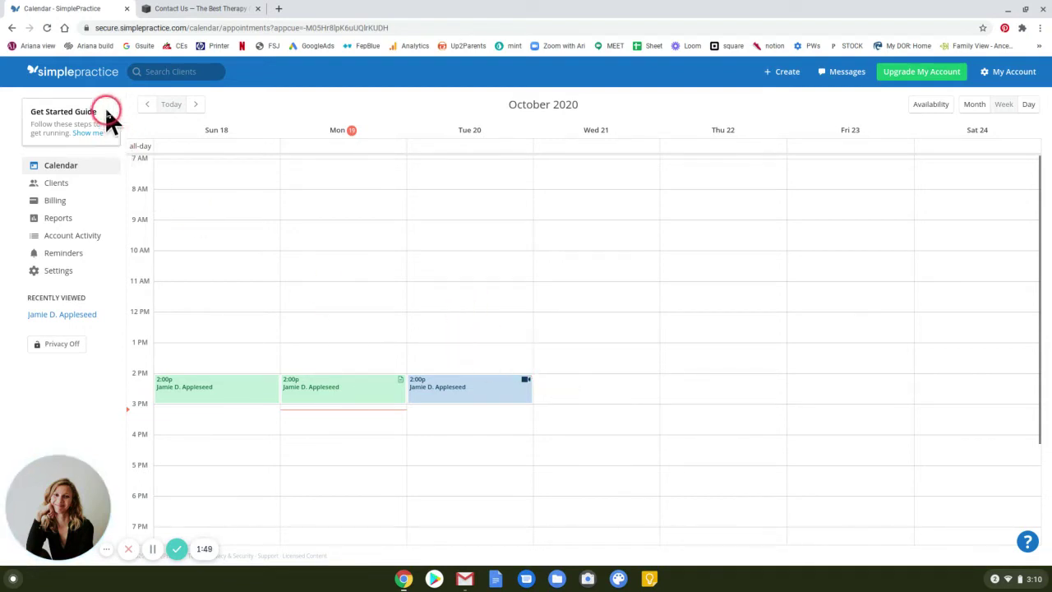
Step: Return to the sample client page and open Review Consent Documents and Intake Forms from the Get Started Guide
{"action": "left_click", "coordinate": [13, 29]}
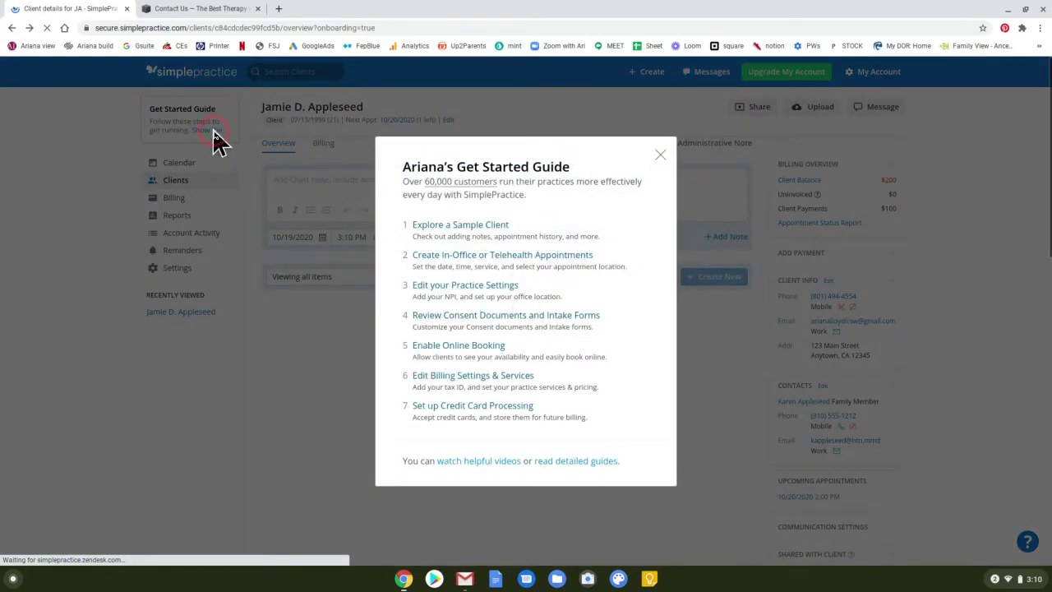
{"action": "left_click", "coordinate": [499, 300]}
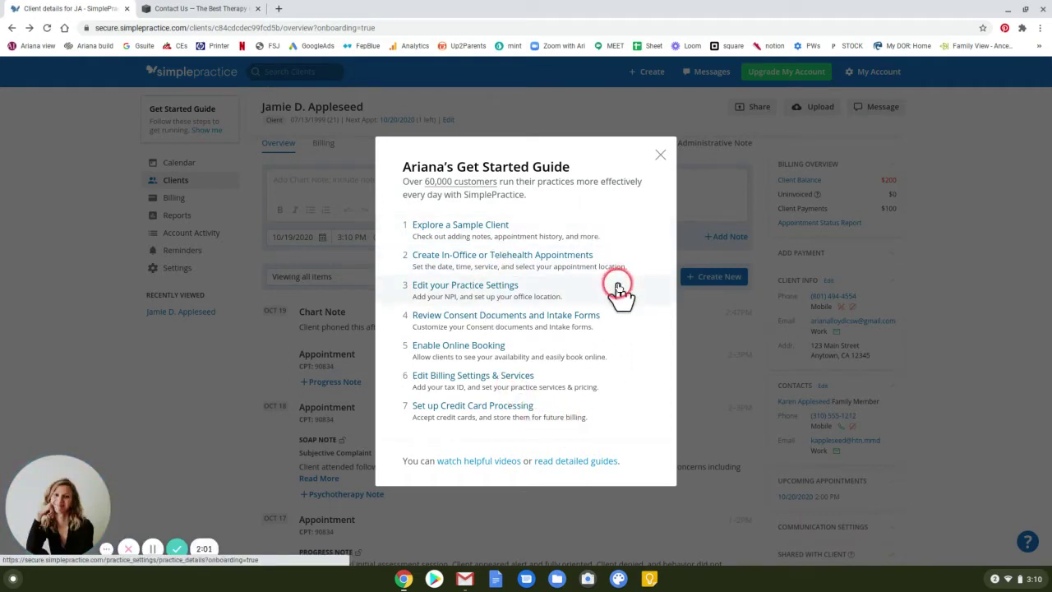
{"action": "left_click", "coordinate": [552, 319]}
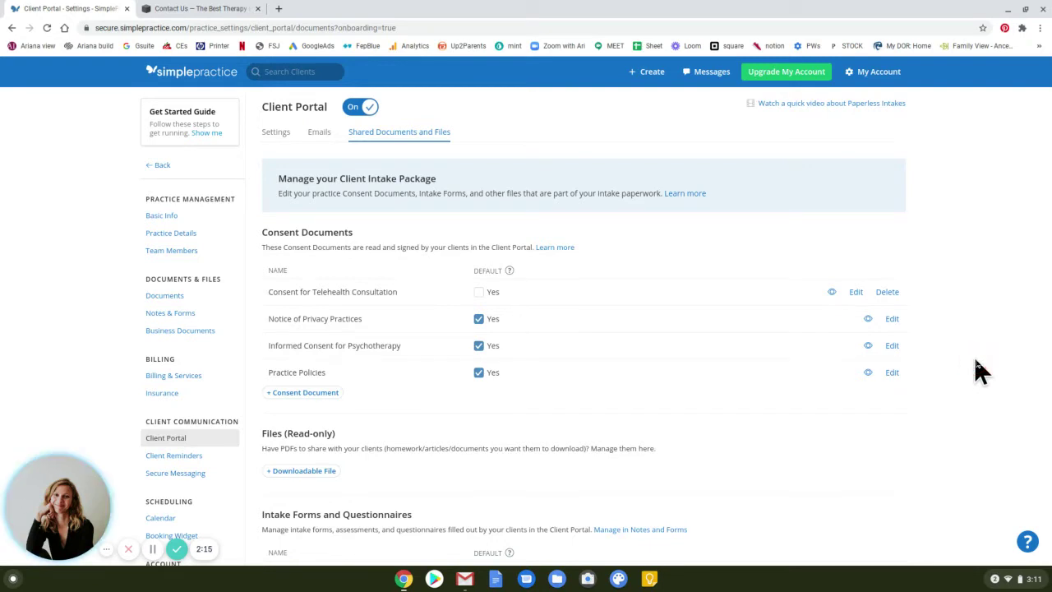
Step: Examine the Client Portal's consent documents, read-only files, intake questionnaires, demographic and credit card forms, and portal greeting
{"action": "mouse_move", "coordinate": [893, 345]}
{"action": "left_mouse_down"}
{"action": "mouse_move", "coordinate": [925, 366]}
{"action": "mouse_move", "coordinate": [685, 394]}
{"action": "mouse_move", "coordinate": [396, 323]}
{"action": "mouse_move", "coordinate": [580, 370]}
{"action": "mouse_move", "coordinate": [648, 406]}
{"action": "left_mouse_up"}
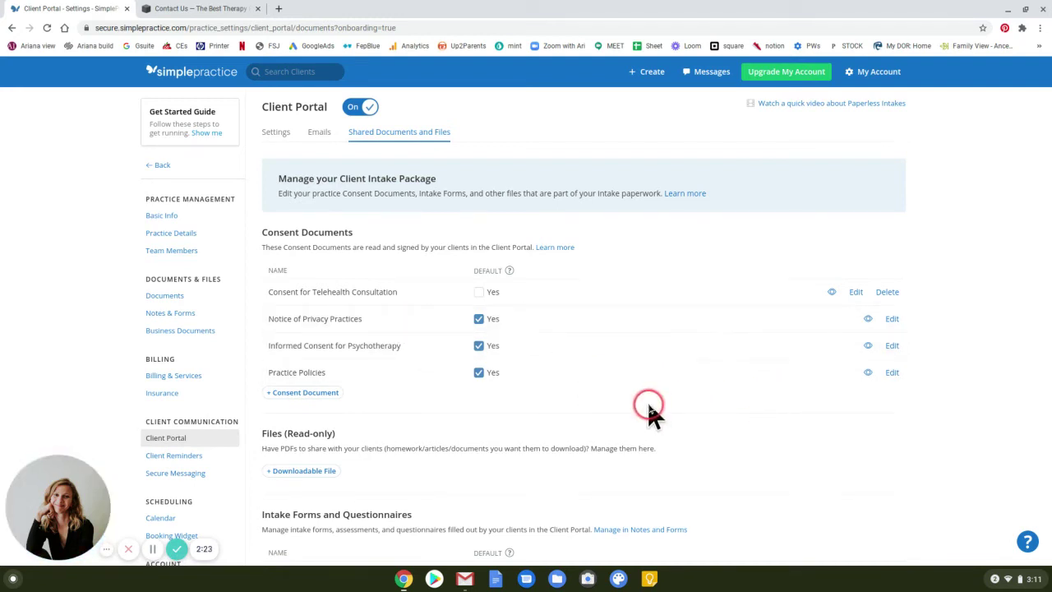
{"action": "scroll", "coordinate": [648, 406], "scroll_direction": "down", "scroll_amount": 3}
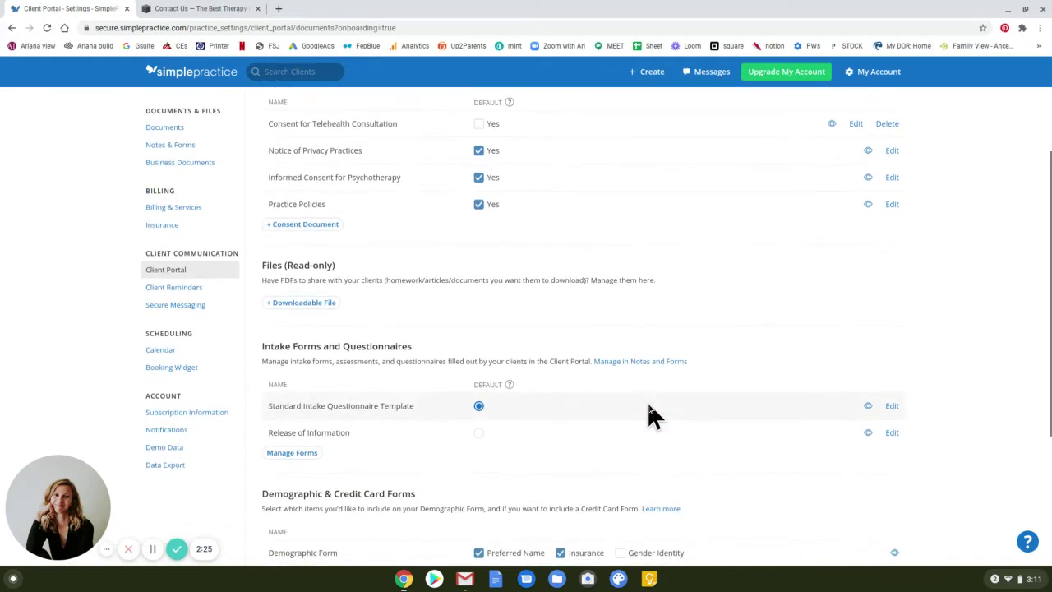
{"action": "left_click", "coordinate": [323, 303]}
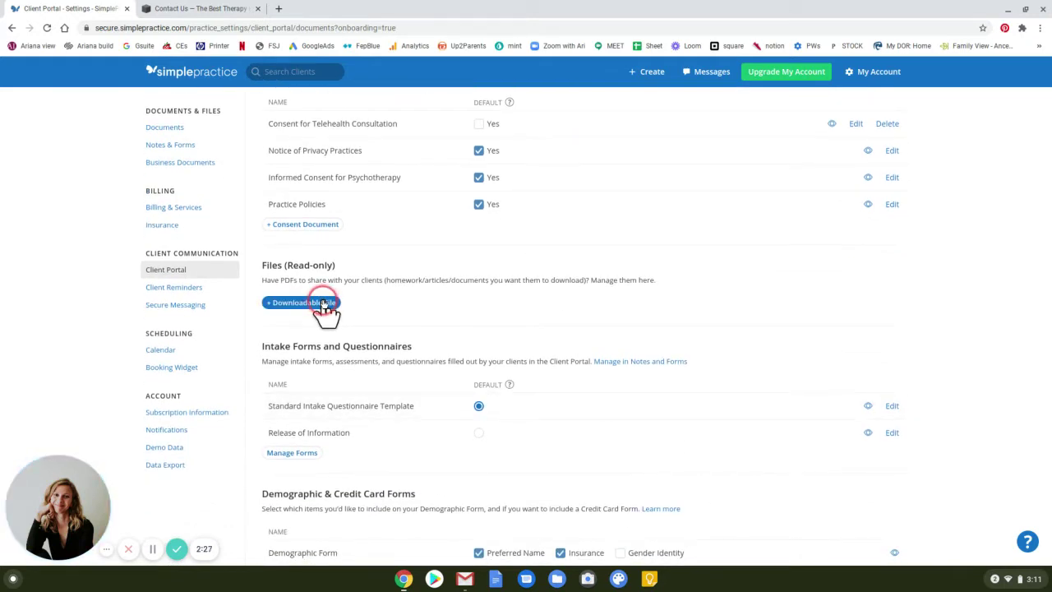
{"action": "scroll", "coordinate": [477, 297], "scroll_direction": "down", "scroll_amount": 3}
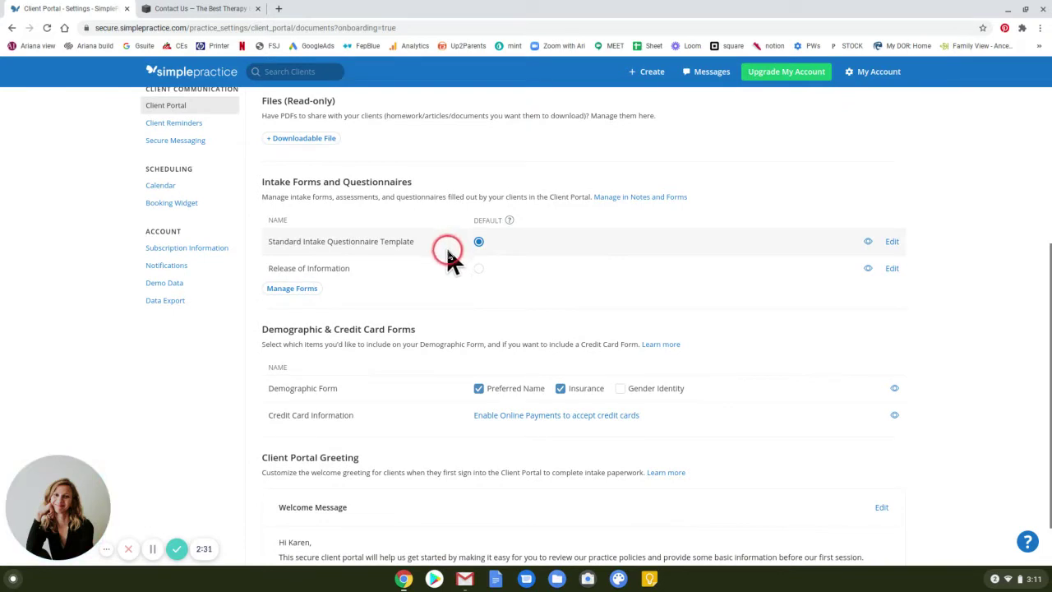
{"action": "left_click", "coordinate": [428, 331]}
{"action": "scroll", "coordinate": [428, 333], "scroll_direction": "down", "scroll_amount": 2}
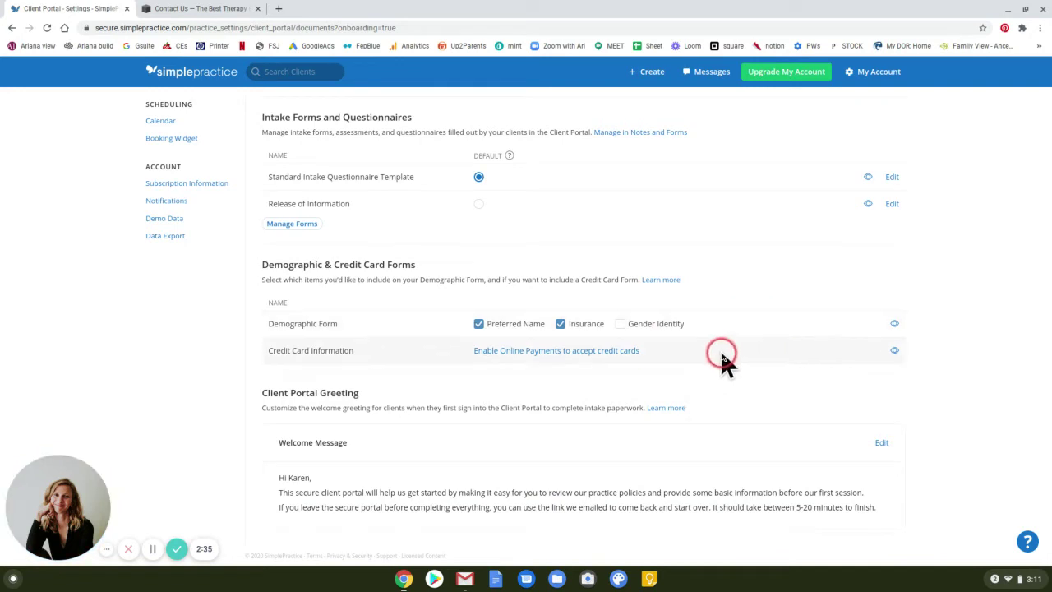
{"action": "left_click", "coordinate": [554, 481]}
{"action": "scroll", "coordinate": [554, 481], "scroll_direction": "up", "scroll_amount": 5}
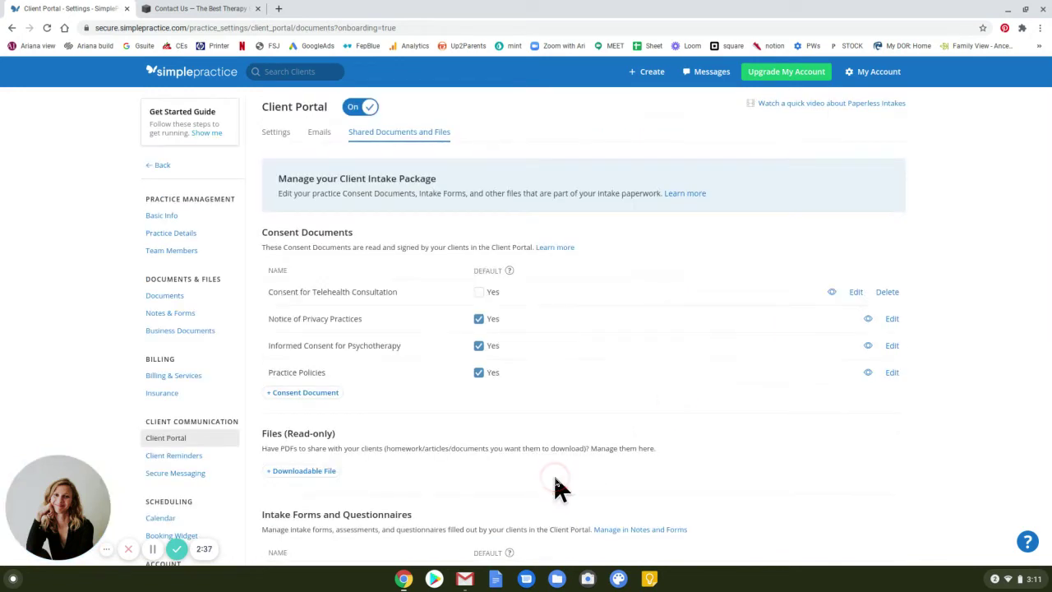
Step: Open the Client Portal's general settings and inspect the portal address
{"action": "left_click", "coordinate": [298, 115]}
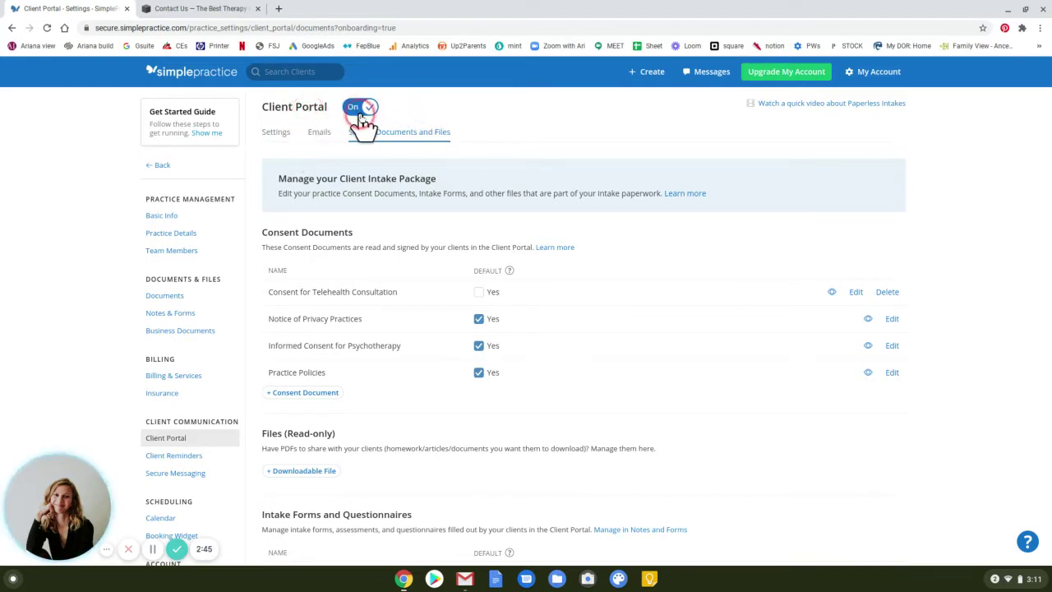
{"action": "left_click", "coordinate": [274, 133]}
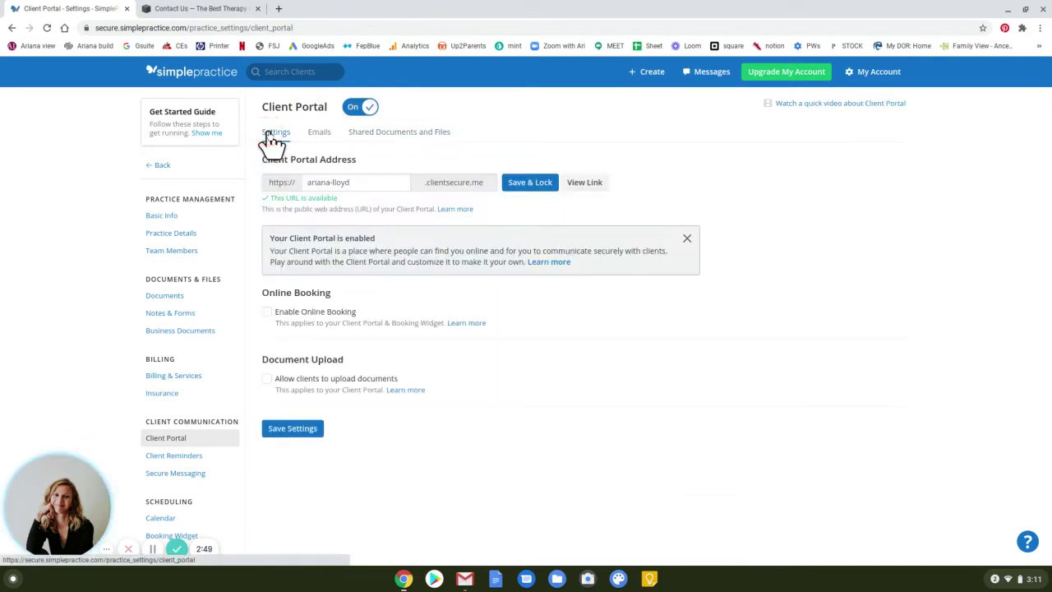
{"action": "left_click", "coordinate": [389, 177]}
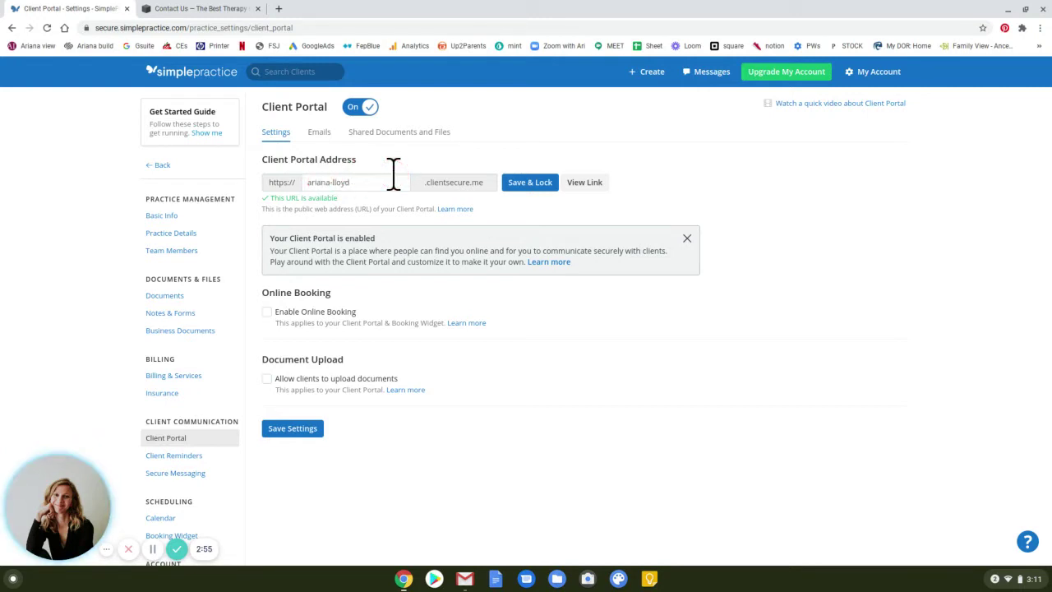
Step: Open the Client Portal's automated emails and review the welcome and appointment confirmation templates for clients
{"action": "left_click", "coordinate": [321, 133]}
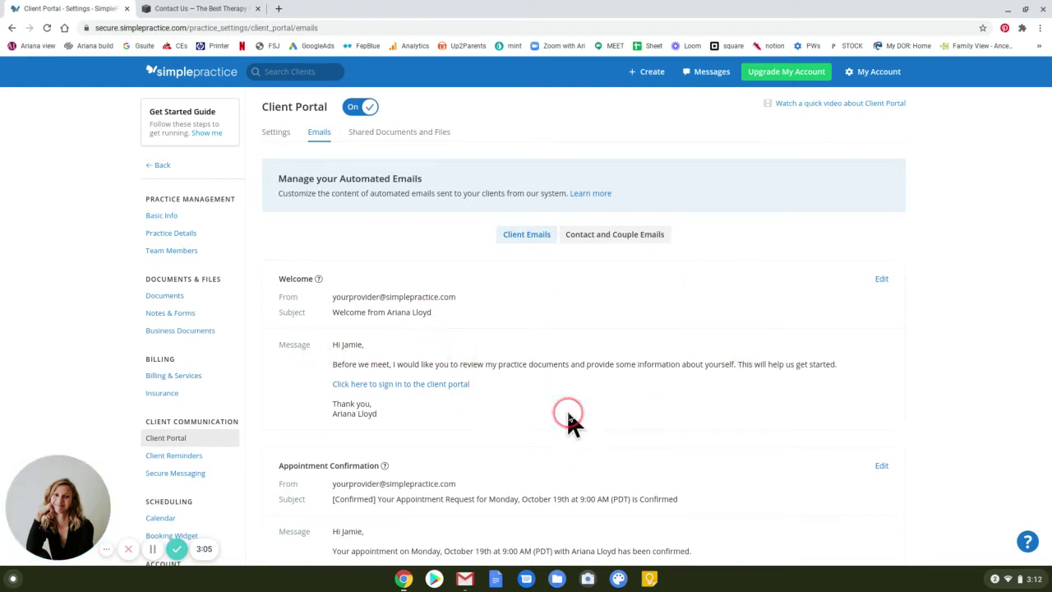
{"action": "scroll", "coordinate": [618, 377], "scroll_direction": "down", "scroll_amount": 3}
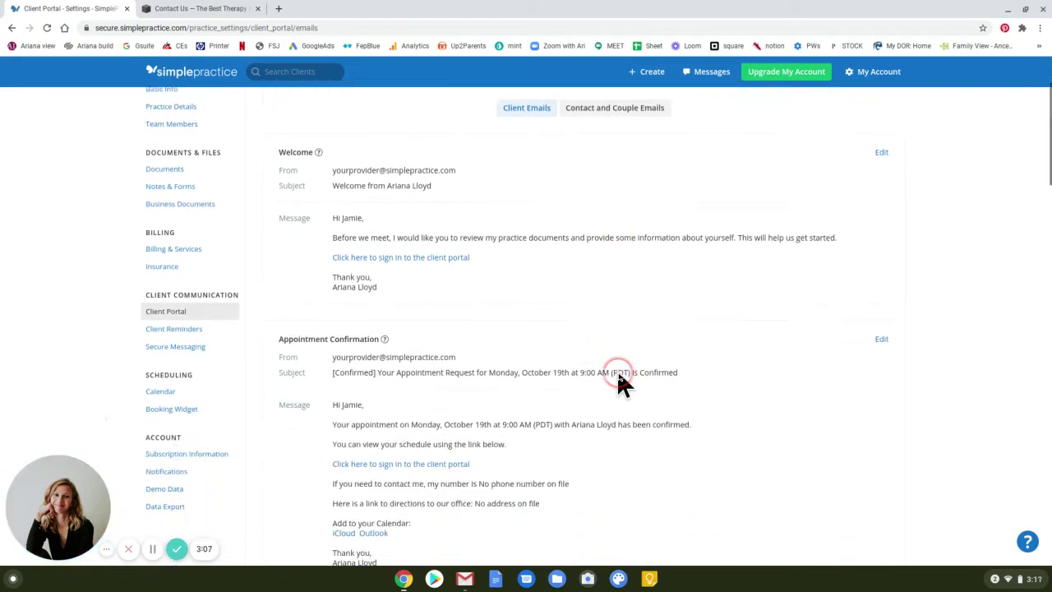
{"action": "scroll", "coordinate": [622, 383], "scroll_direction": "down", "scroll_amount": 4}
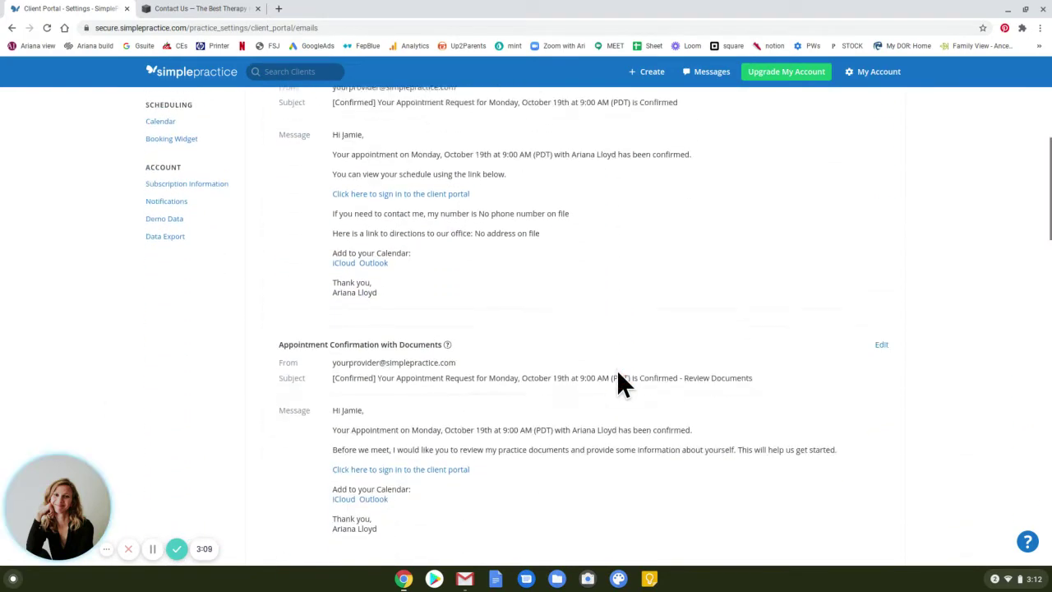
Step: Review the remaining client email templates, from appointment confirmation with documents through video confirmations, declined appointments, portal activation, document requests and billing documents
{"action": "scroll", "coordinate": [618, 382], "scroll_direction": "down", "scroll_amount": 4}
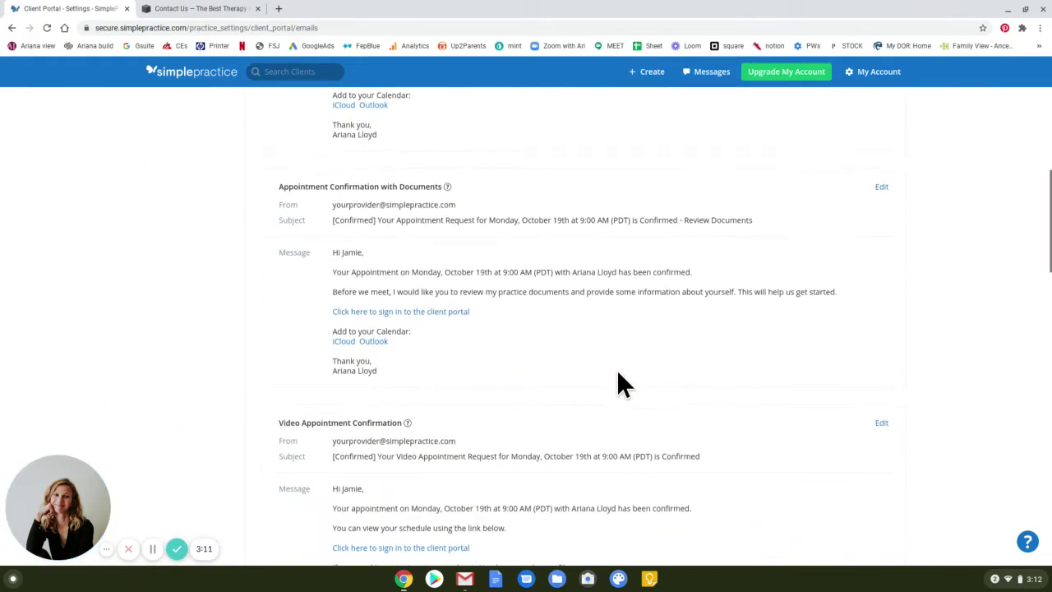
{"action": "scroll", "coordinate": [618, 374], "scroll_direction": "down", "scroll_amount": 3}
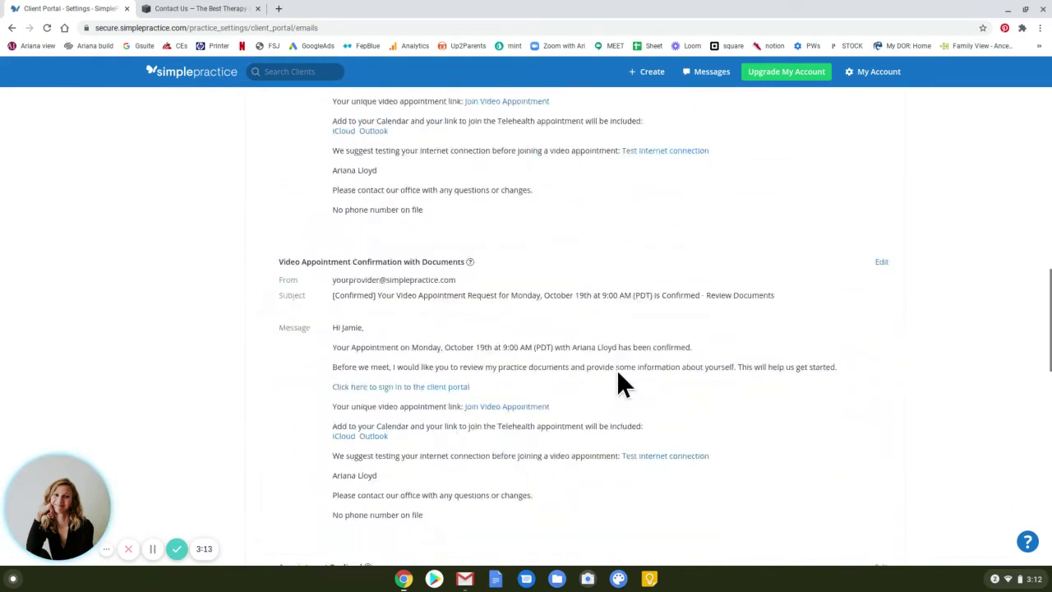
{"action": "scroll", "coordinate": [618, 374], "scroll_direction": "down", "scroll_amount": 3}
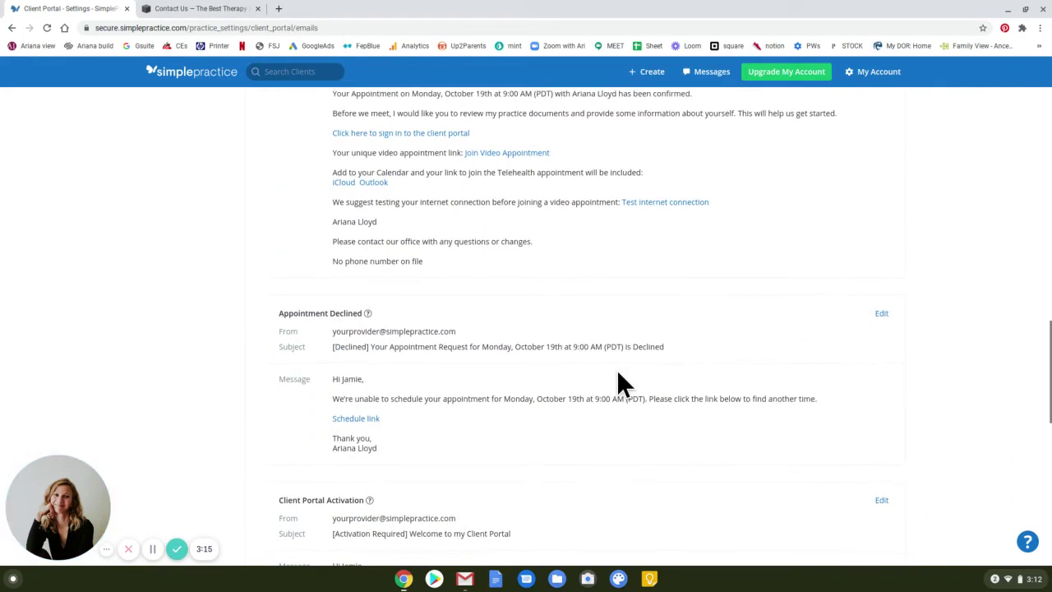
{"action": "left_click", "coordinate": [605, 304]}
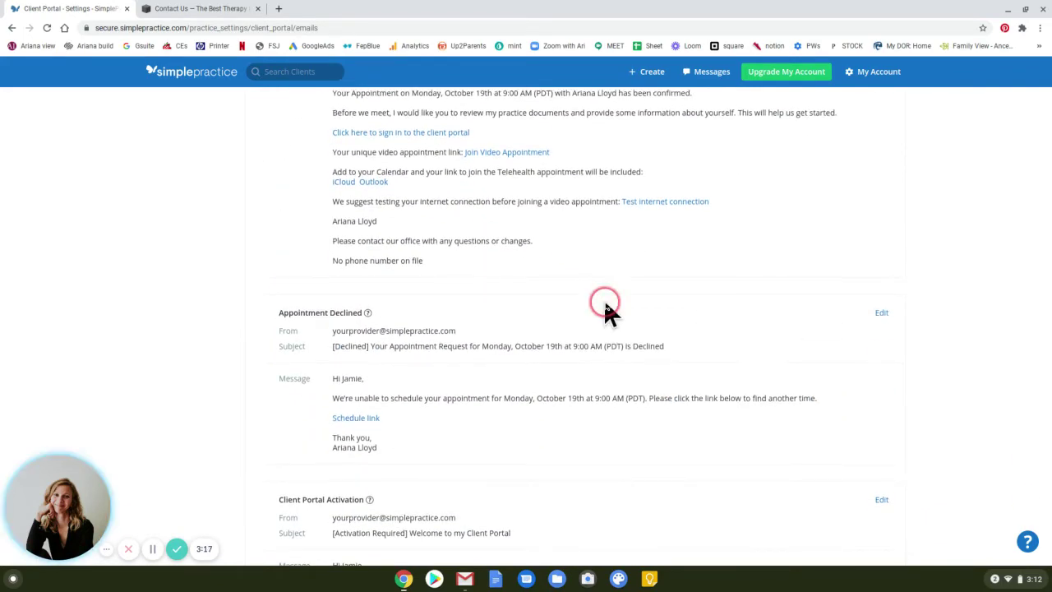
{"action": "scroll", "coordinate": [605, 305], "scroll_direction": "down", "scroll_amount": 2}
{"action": "scroll", "coordinate": [605, 313], "scroll_direction": "down", "scroll_amount": 3}
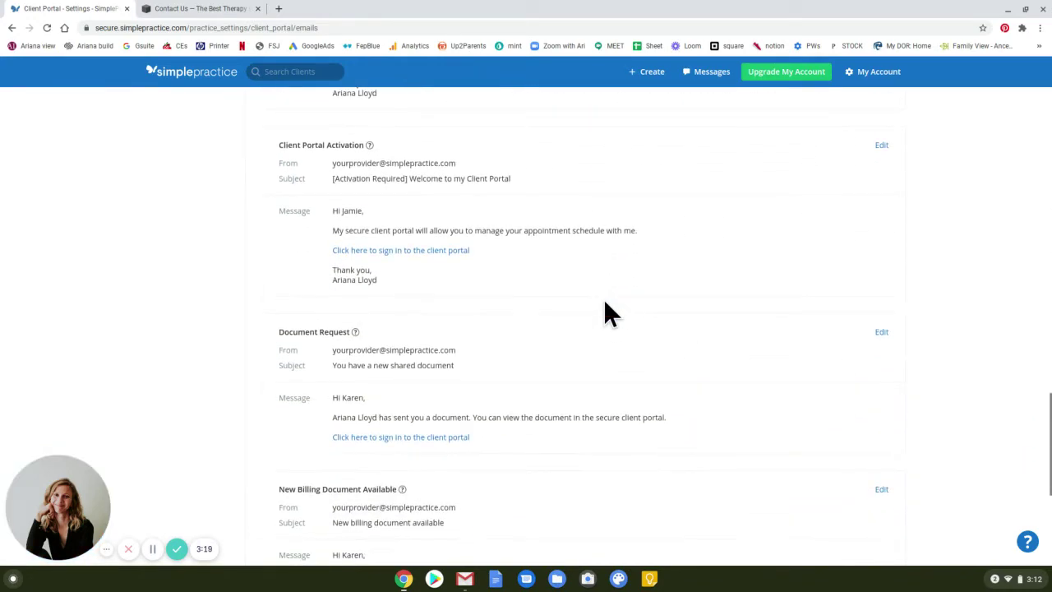
{"action": "scroll", "coordinate": [603, 312], "scroll_direction": "up", "scroll_amount": 15}
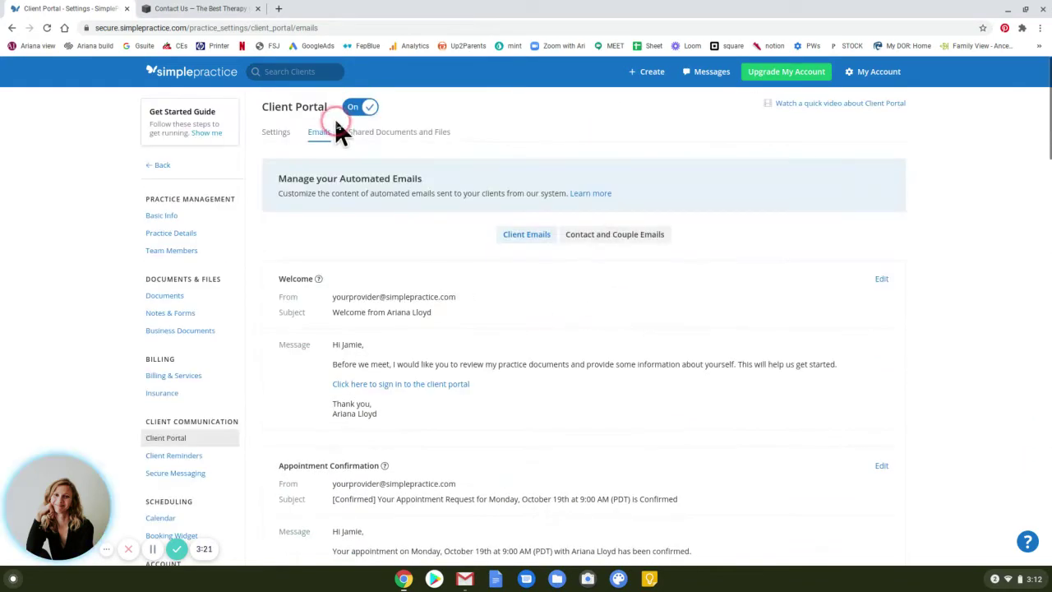
Step: Open the Client Portal's shared documents and files and look over the consent documents
{"action": "left_click", "coordinate": [364, 137]}
{"action": "left_click", "coordinate": [367, 135]}
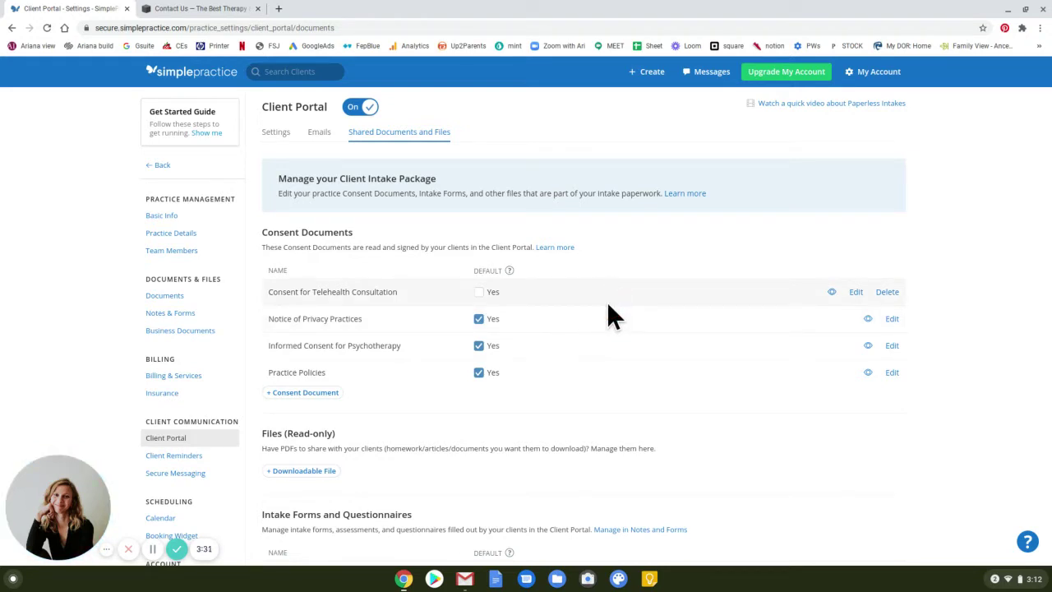
{"action": "left_click", "coordinate": [329, 210]}
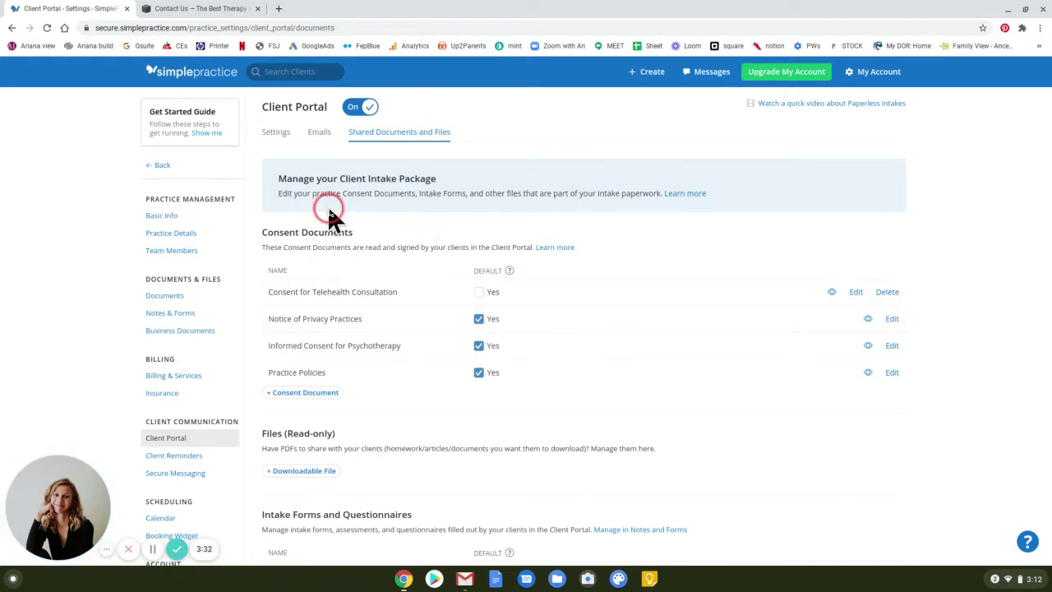
Step: Open Review Consent Documents and Intake Forms from the Get Started Guide
{"action": "left_click", "coordinate": [215, 134]}
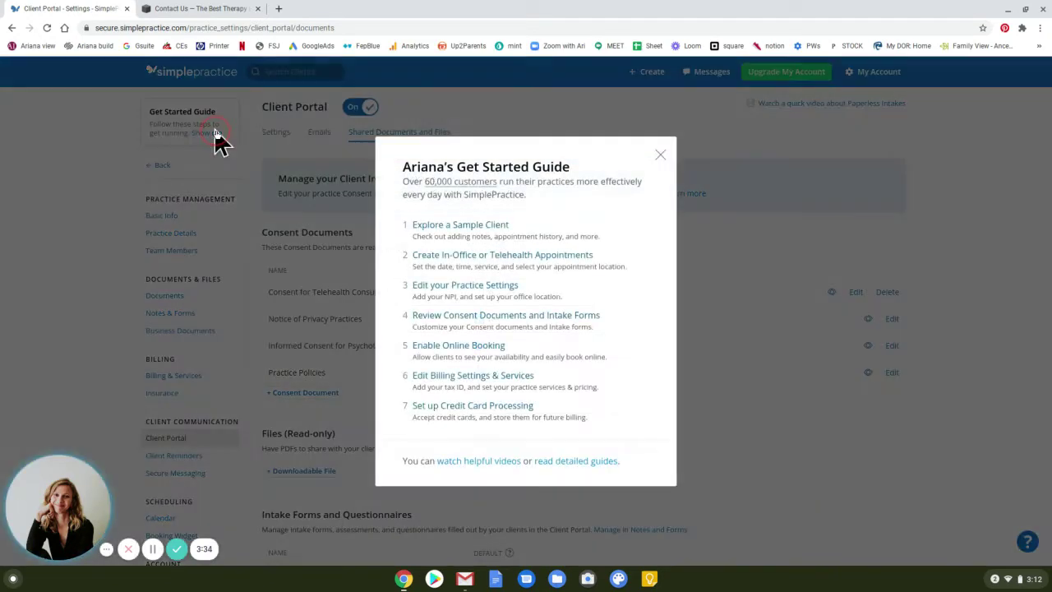
{"action": "left_click", "coordinate": [611, 288]}
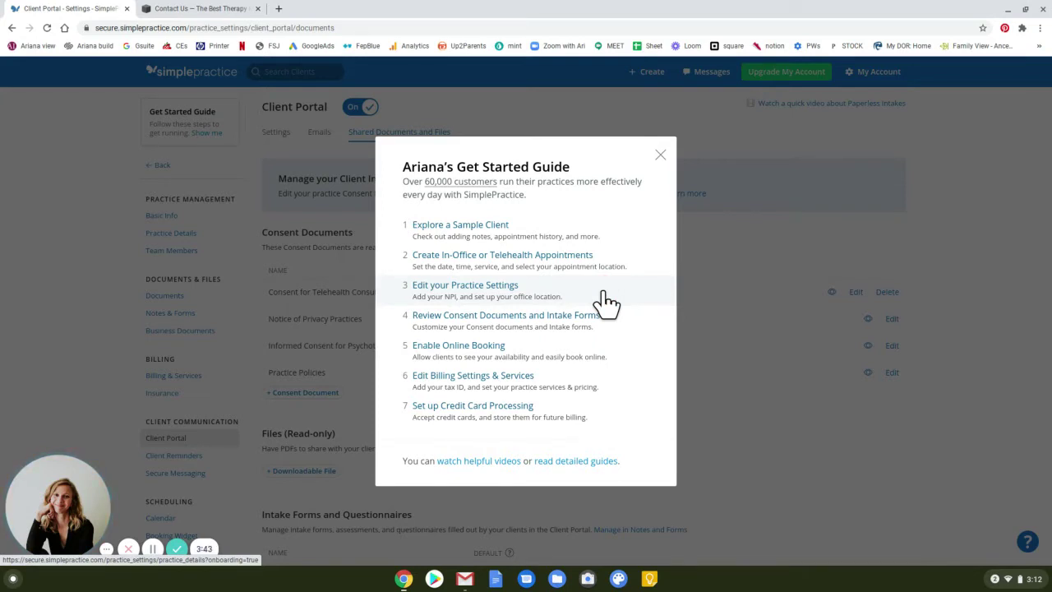
{"action": "left_click", "coordinate": [611, 317]}
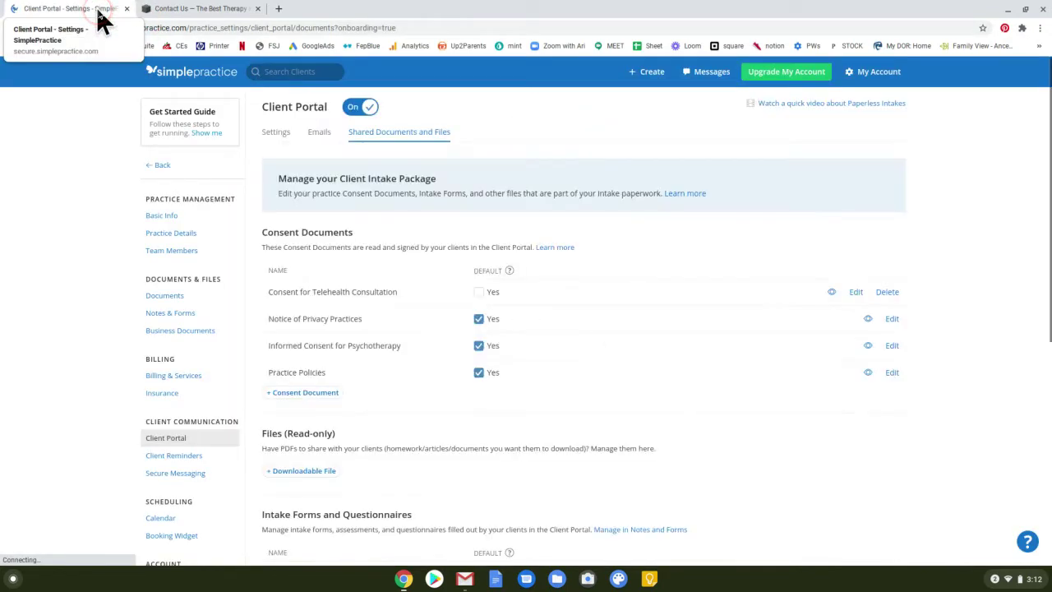
{"action": "left_click", "coordinate": [72, 266]}
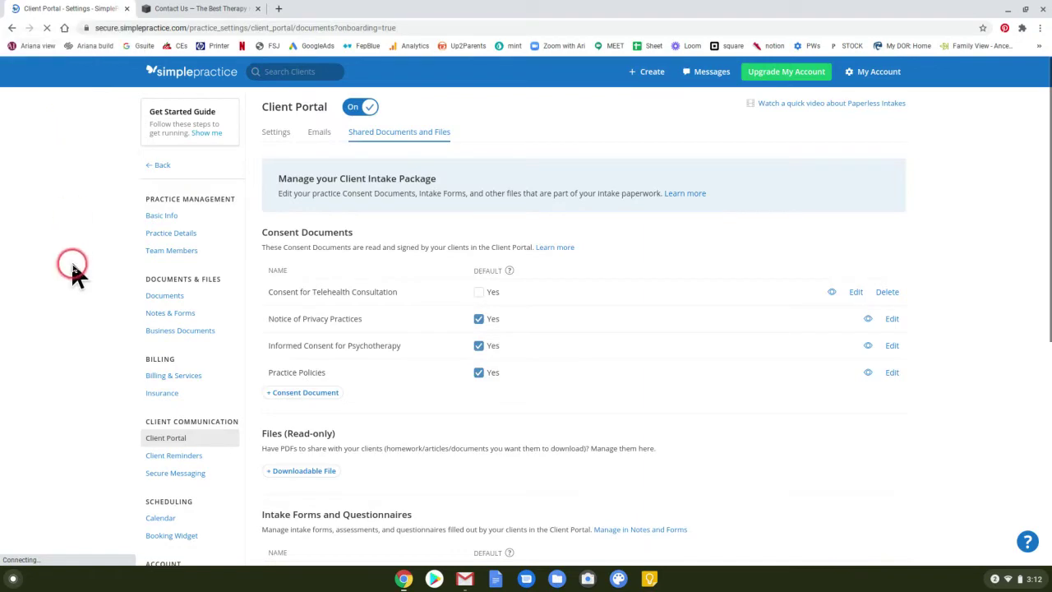
Step: Reopen the Get Started Guide to review its list, close it, and look over the practice settings categories
{"action": "left_click", "coordinate": [207, 133]}
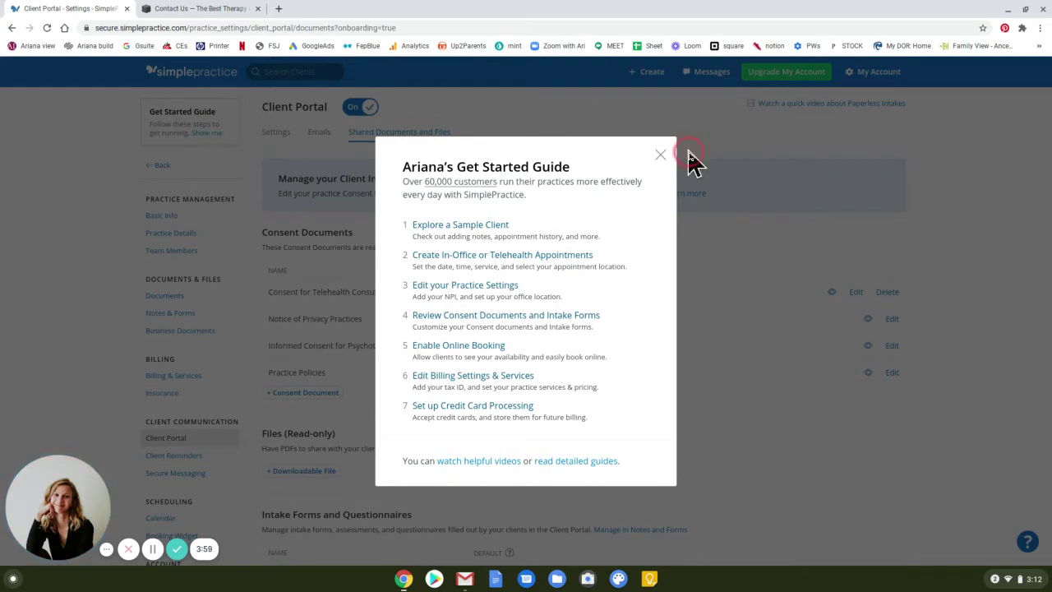
{"action": "left_click", "coordinate": [660, 154]}
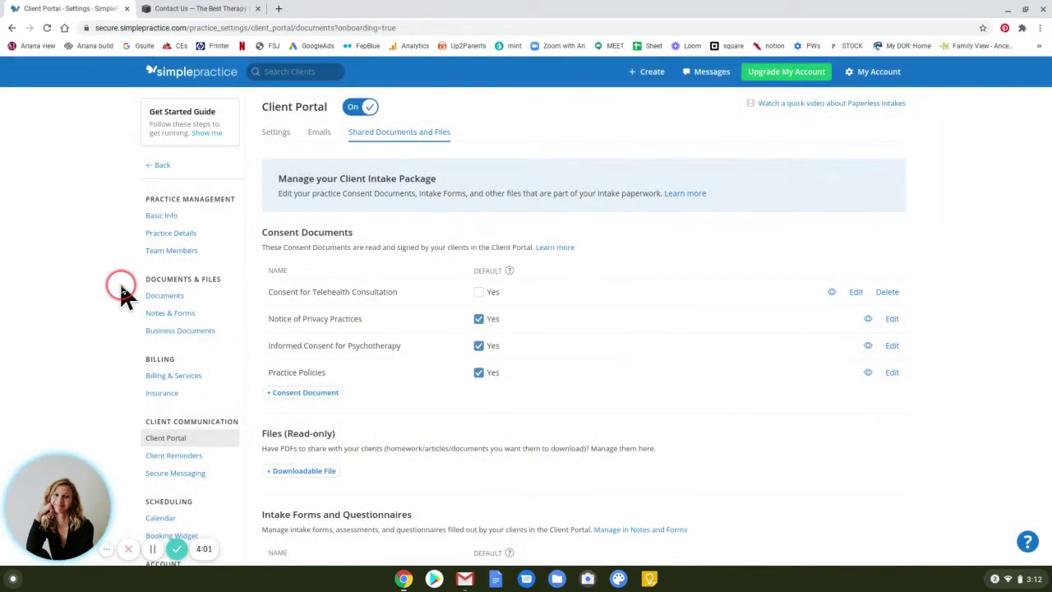
{"action": "scroll", "coordinate": [121, 287], "scroll_direction": "down", "scroll_amount": 2}
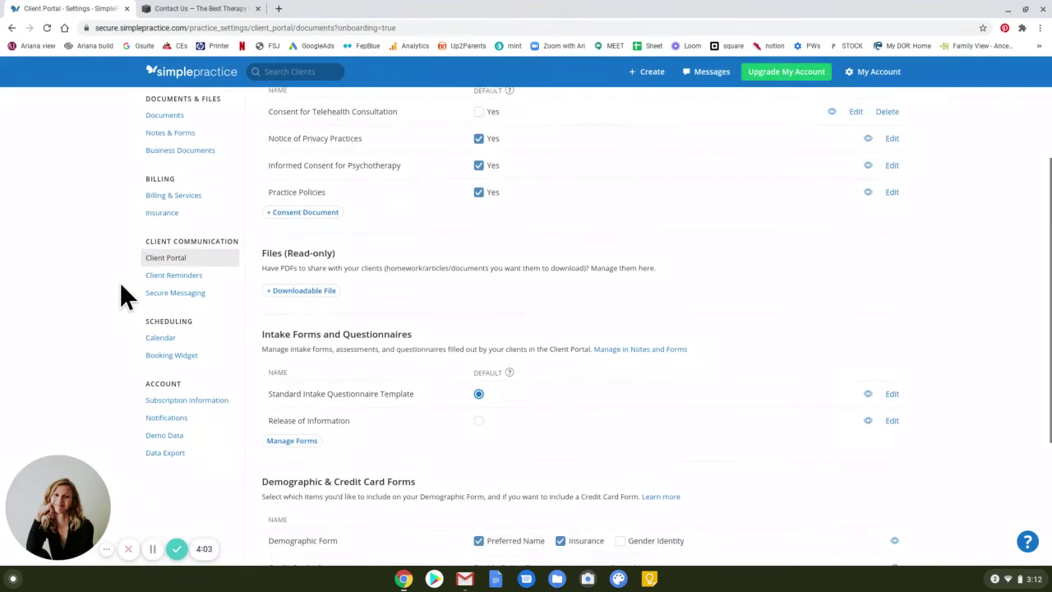
{"action": "scroll", "coordinate": [121, 285], "scroll_direction": "up", "scroll_amount": 2}
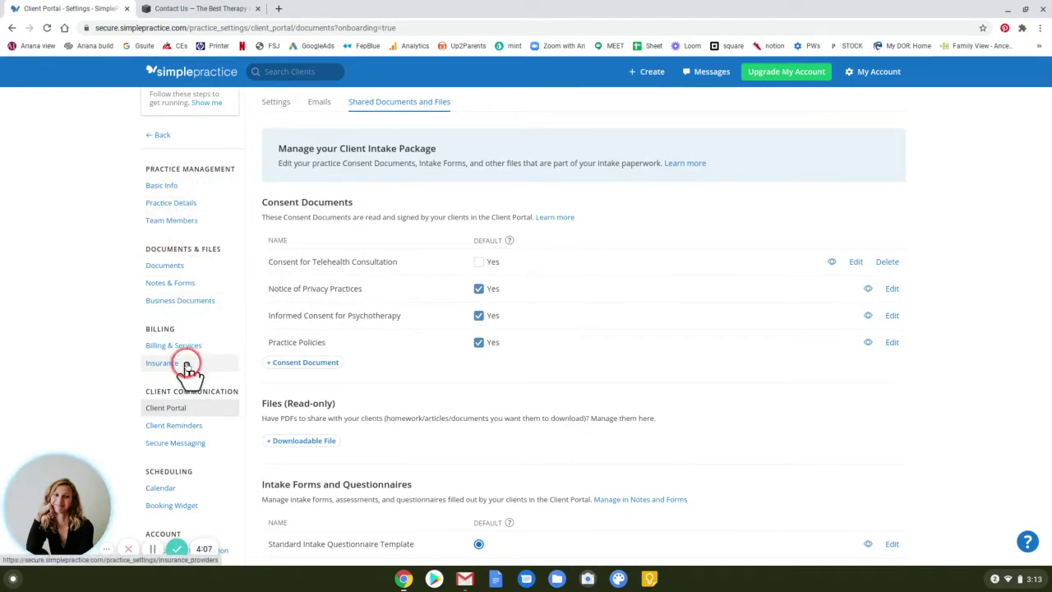
{"action": "scroll", "coordinate": [189, 374], "scroll_direction": "down", "scroll_amount": 3}
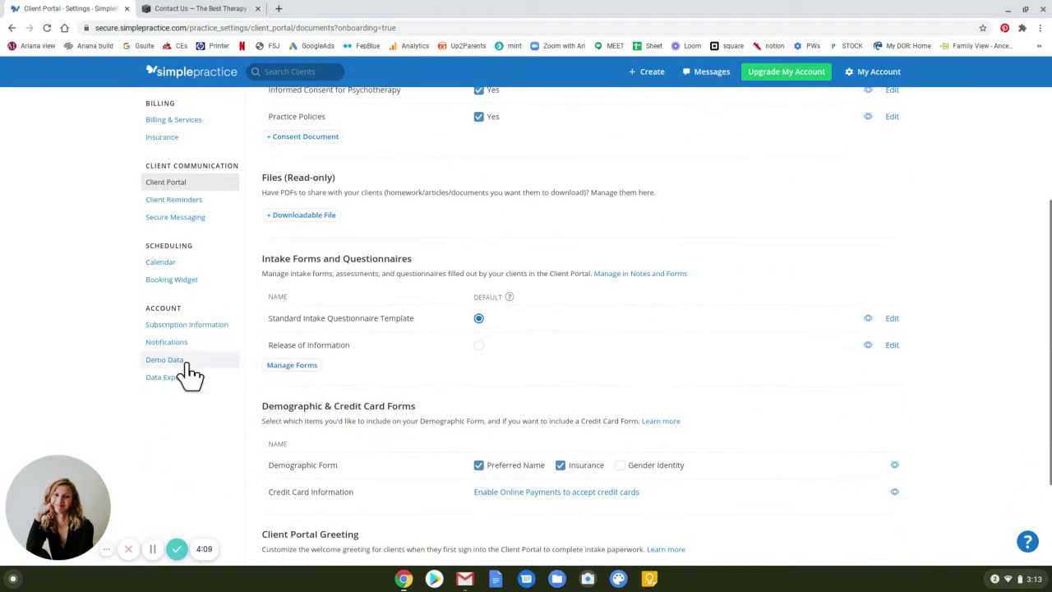
{"action": "scroll", "coordinate": [189, 374], "scroll_direction": "up", "scroll_amount": 3}
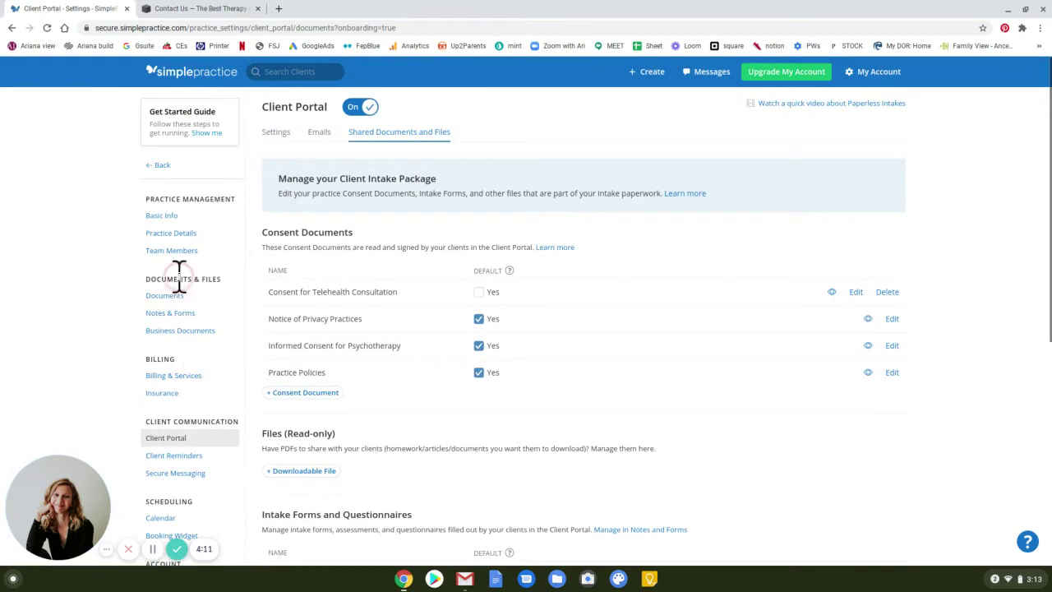
{"action": "left_click", "coordinate": [167, 345]}
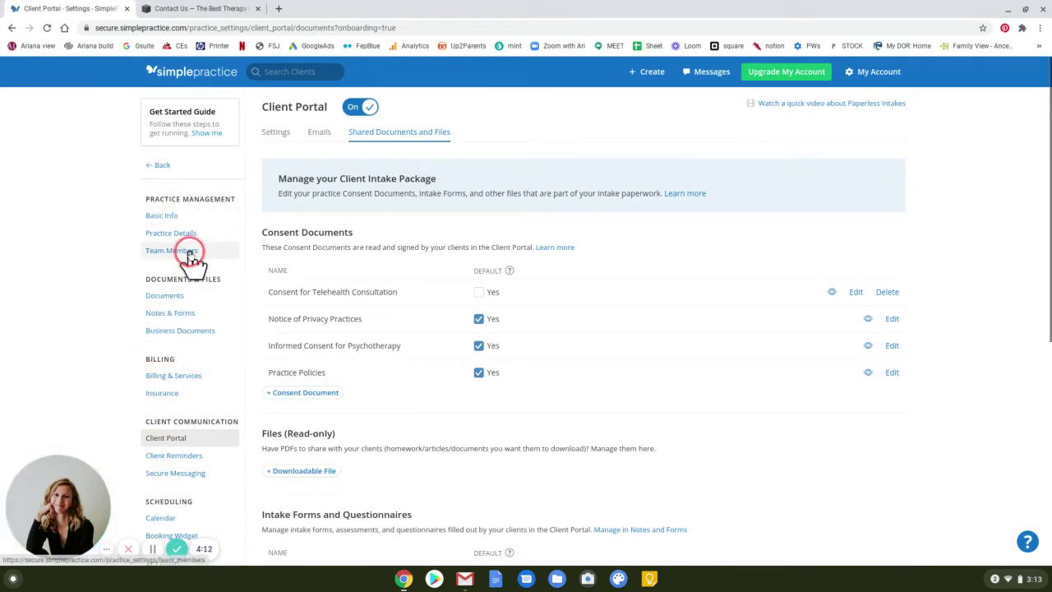
Step: Open the Create Client form, examine its client type, contact and billing fields, and close it without creating a client
{"action": "left_click", "coordinate": [654, 73]}
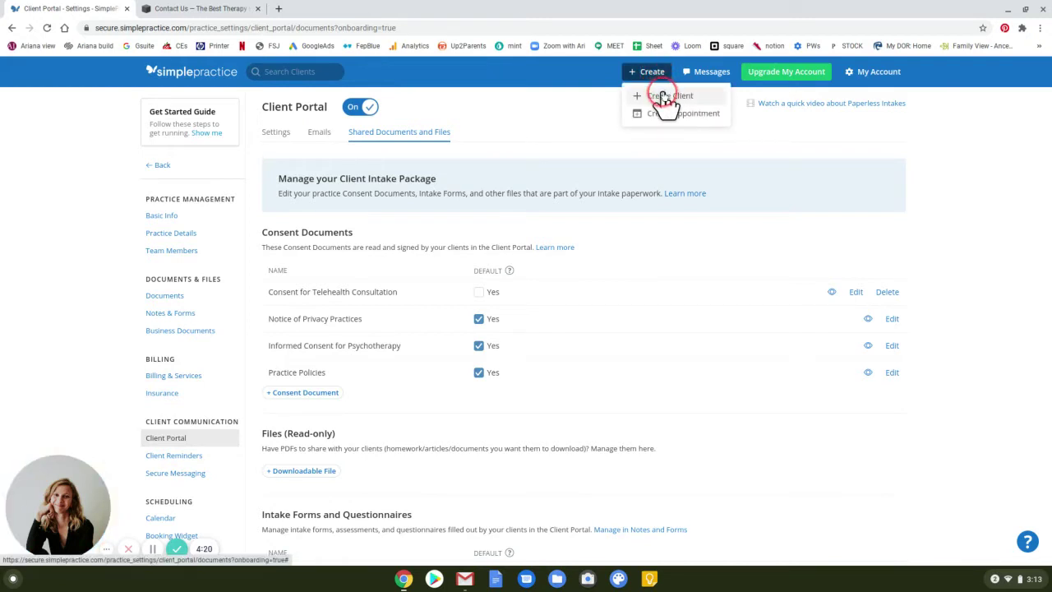
{"action": "left_click", "coordinate": [664, 95]}
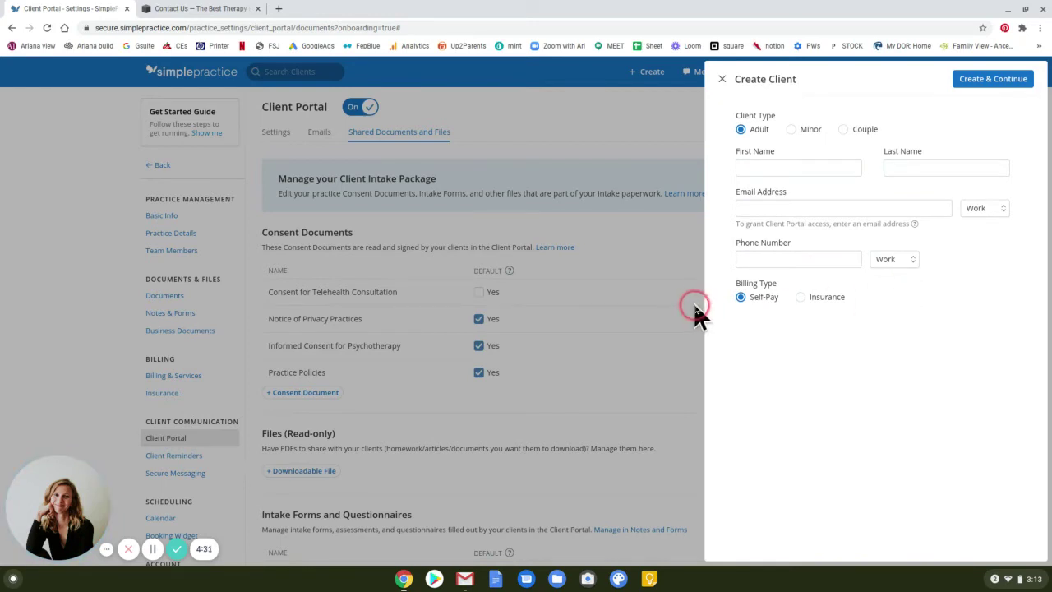
{"action": "left_click", "coordinate": [722, 79]}
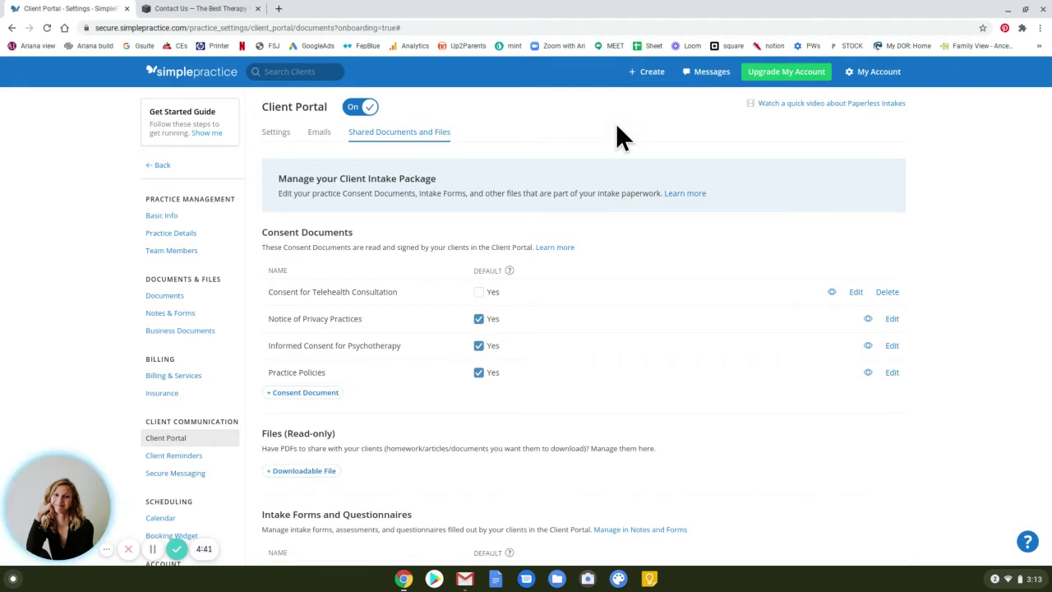
{"action": "left_click", "coordinate": [634, 77]}
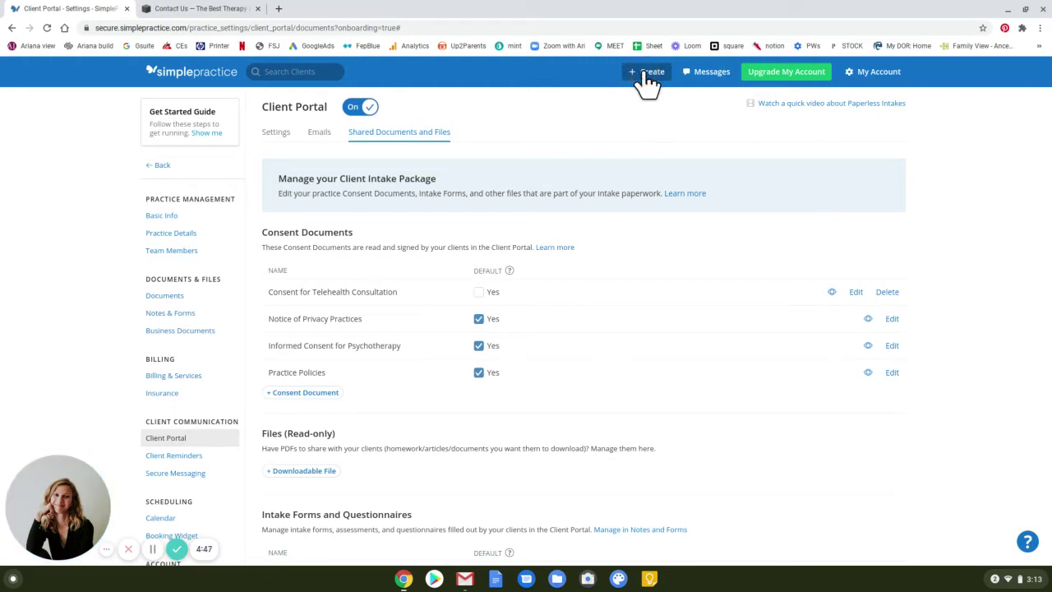
{"action": "left_click", "coordinate": [570, 112]}
Step: Examine the settings navigation from Practice Management through Billing, Client Communication, Scheduling and Account
{"action": "left_click", "coordinate": [113, 276]}
{"action": "scroll", "coordinate": [114, 276], "scroll_direction": "down", "scroll_amount": 1}
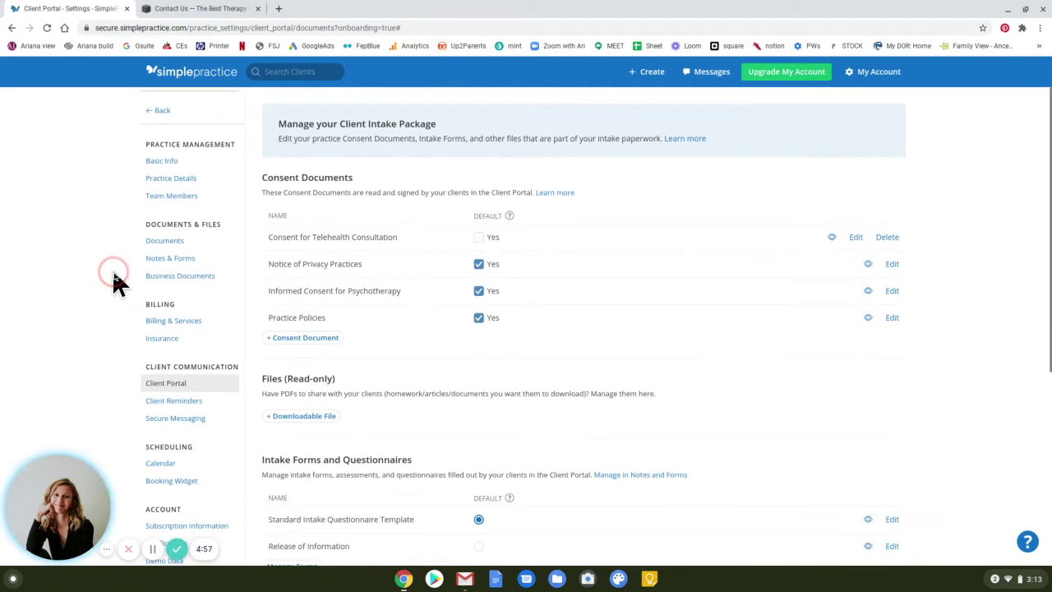
{"action": "scroll", "coordinate": [113, 275], "scroll_direction": "up", "scroll_amount": 1}
{"action": "scroll", "coordinate": [113, 275], "scroll_direction": "down", "scroll_amount": 1}
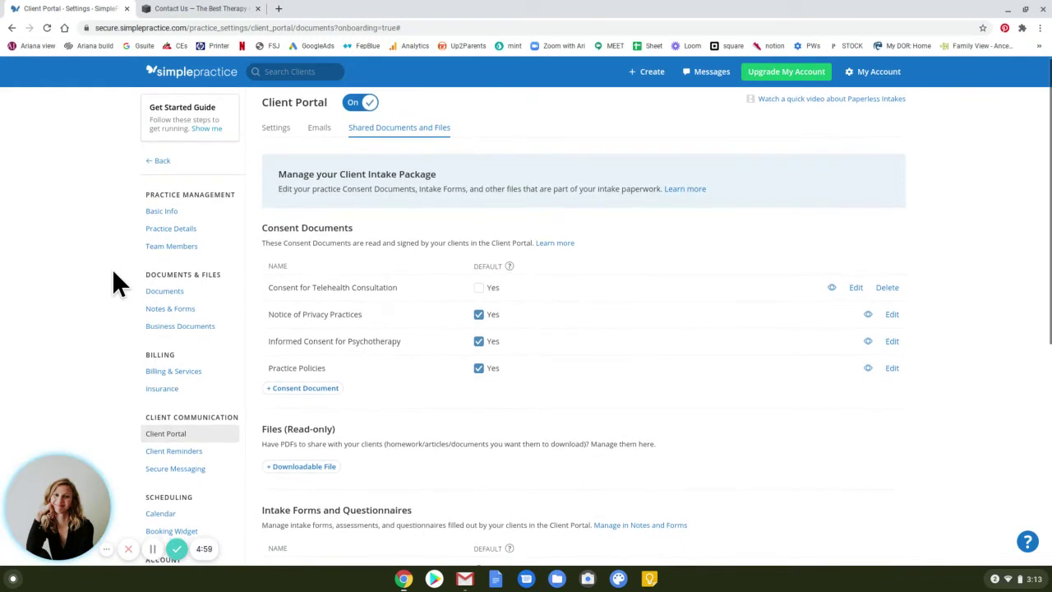
{"action": "scroll", "coordinate": [114, 273], "scroll_direction": "down", "scroll_amount": 4}
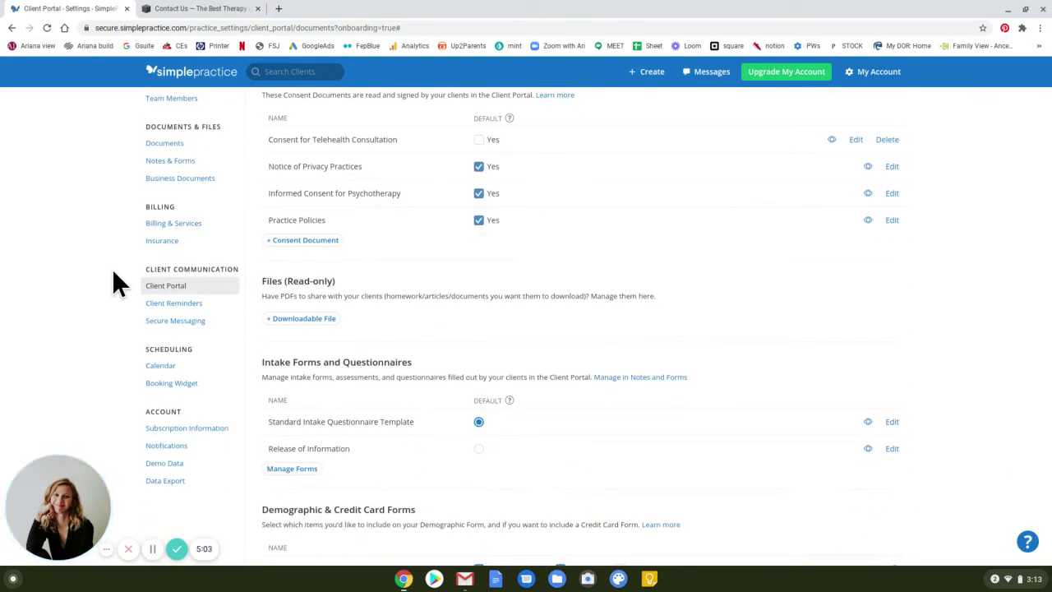
{"action": "left_click", "coordinate": [160, 366]}
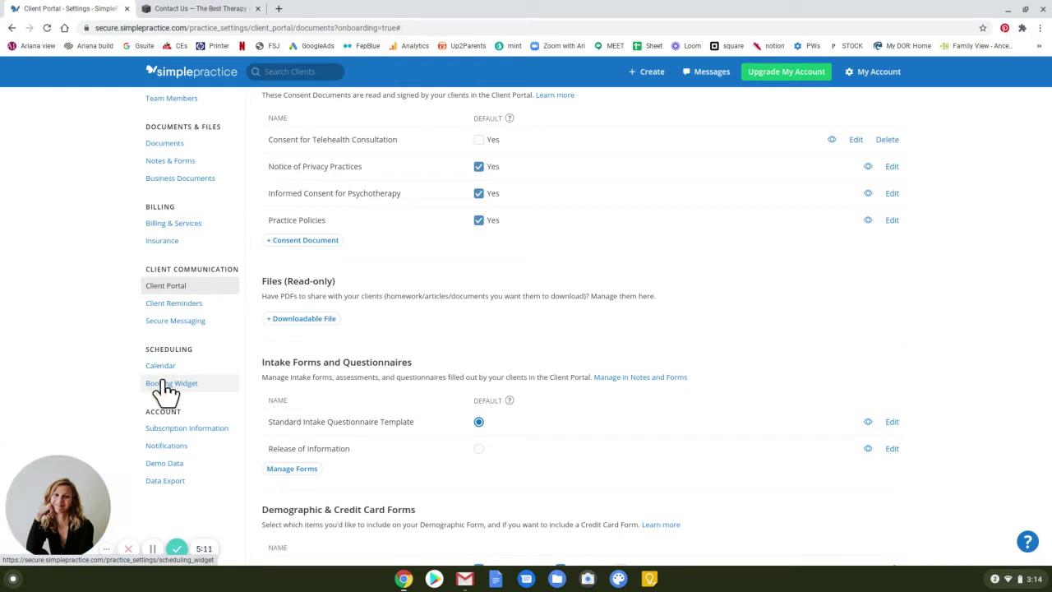
{"action": "scroll", "coordinate": [164, 391], "scroll_direction": "up", "scroll_amount": 3}
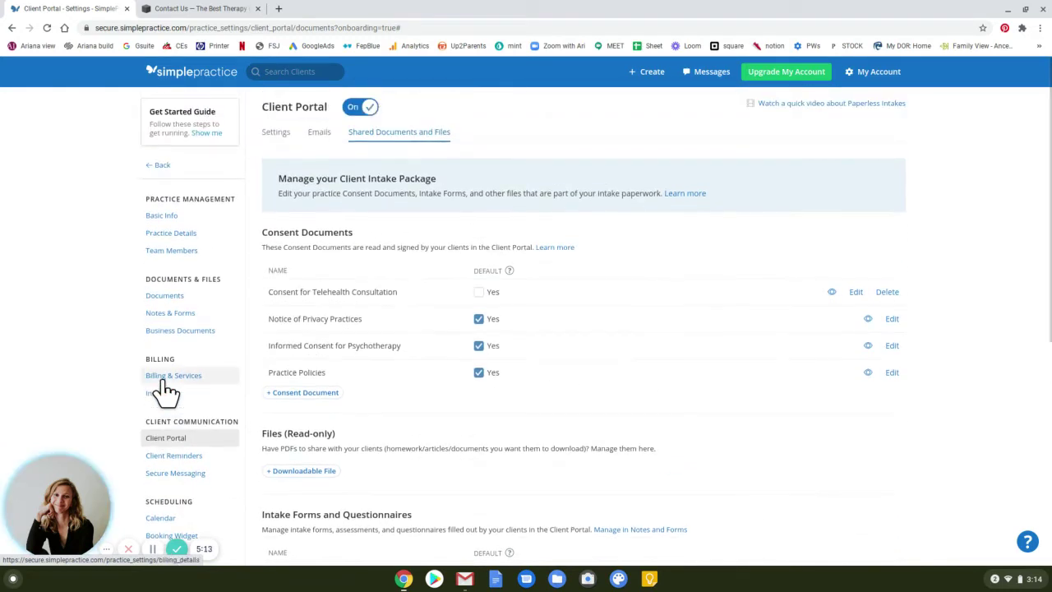
{"action": "scroll", "coordinate": [164, 391], "scroll_direction": "down", "scroll_amount": 5}
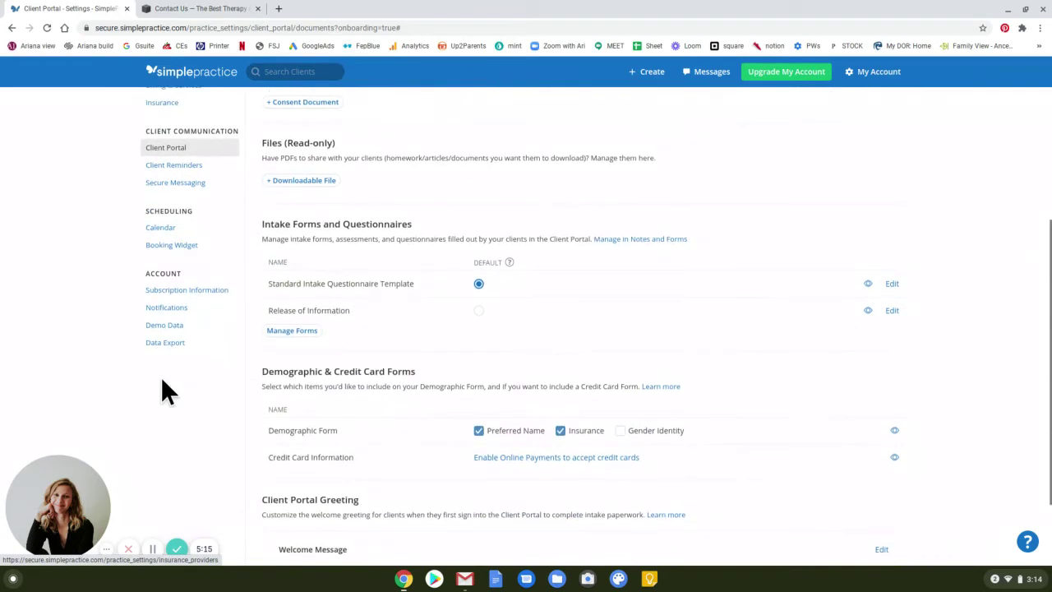
{"action": "scroll", "coordinate": [161, 381], "scroll_direction": "down", "scroll_amount": 1}
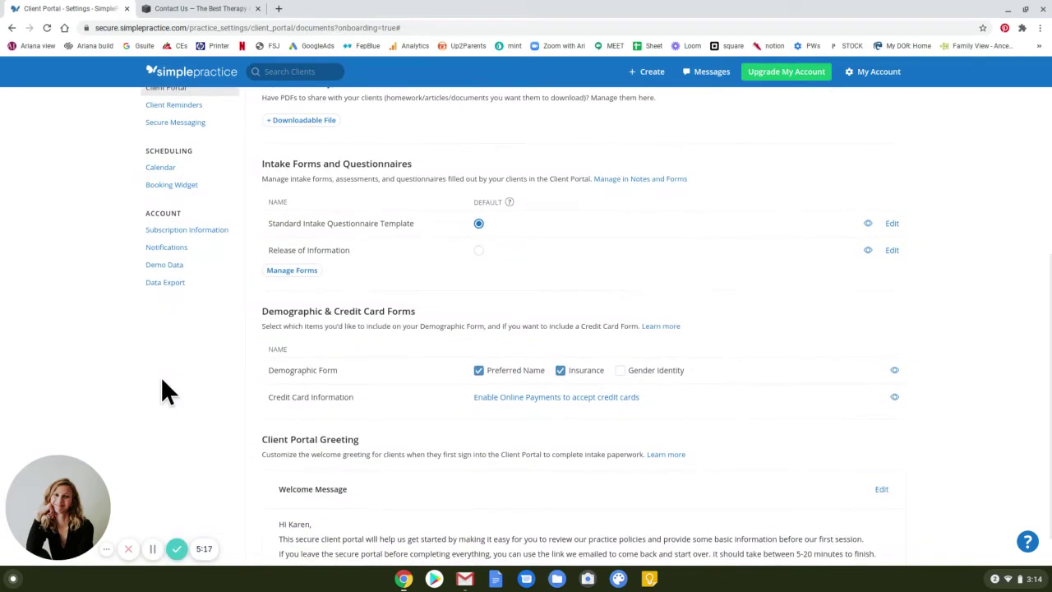
Step: Open the Booking Widget settings and review the widget preview option and website embed code
{"action": "left_click", "coordinate": [152, 548]}
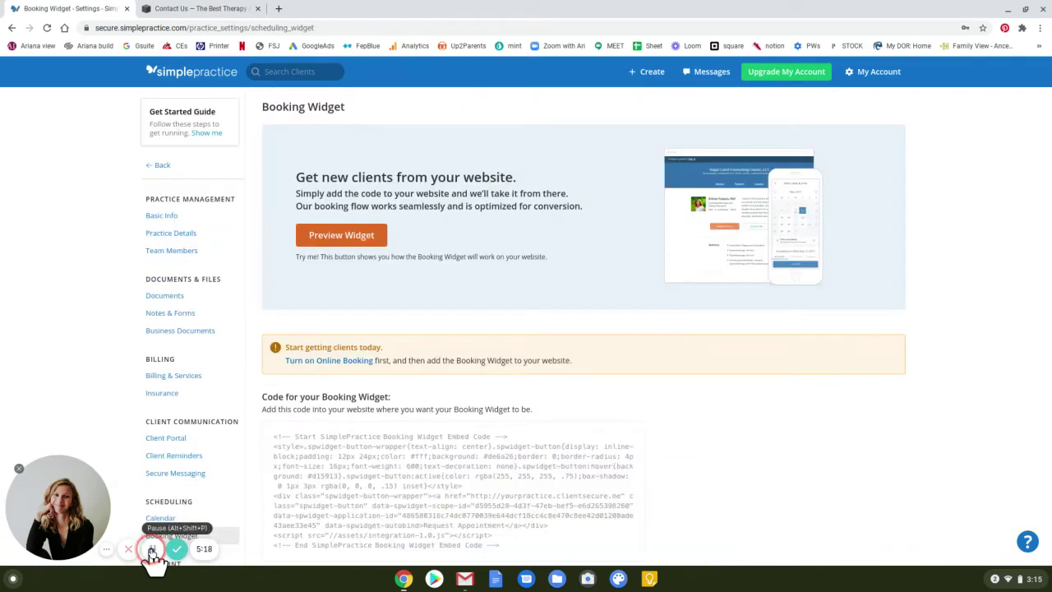
{"action": "scroll", "coordinate": [115, 398], "scroll_direction": "down", "scroll_amount": 1}
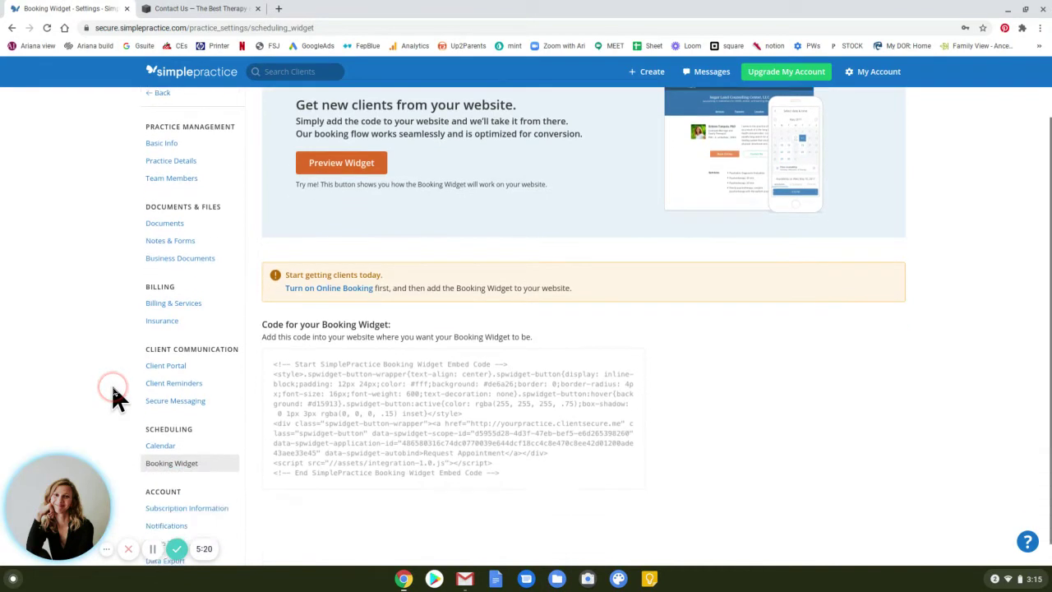
{"action": "scroll", "coordinate": [111, 384], "scroll_direction": "down", "scroll_amount": 1}
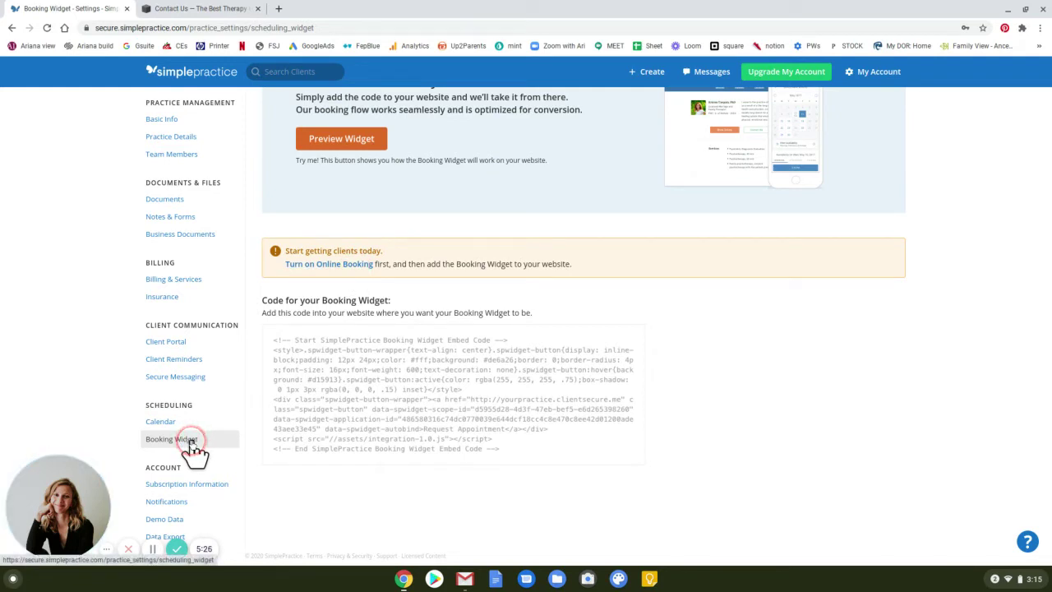
Step: Go from the Booking Widget page to the online booking setting in Client Portal and enable online booking
{"action": "left_click", "coordinate": [341, 265]}
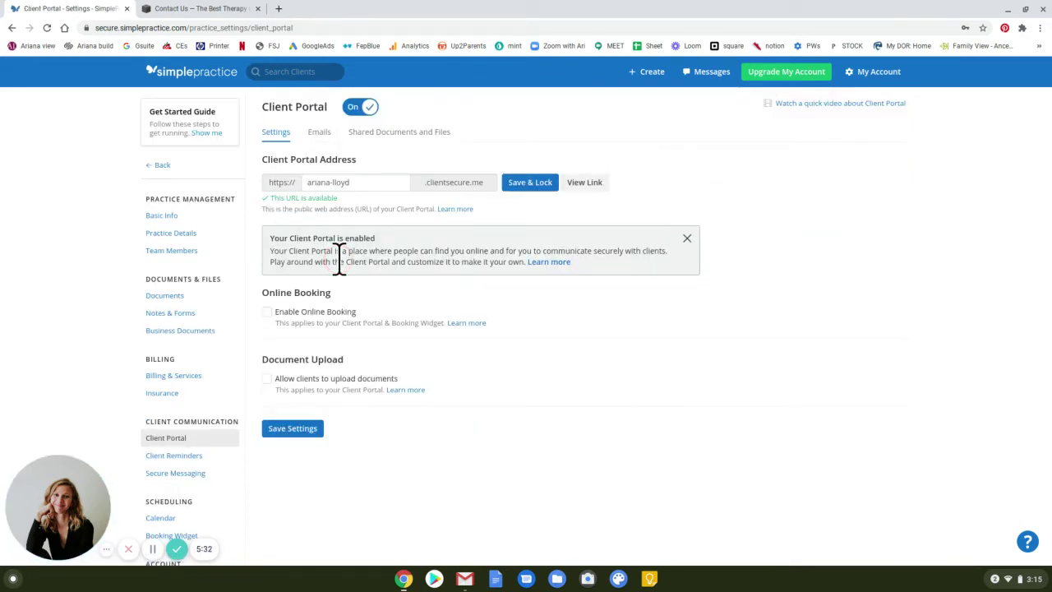
{"action": "left_click", "coordinate": [267, 312]}
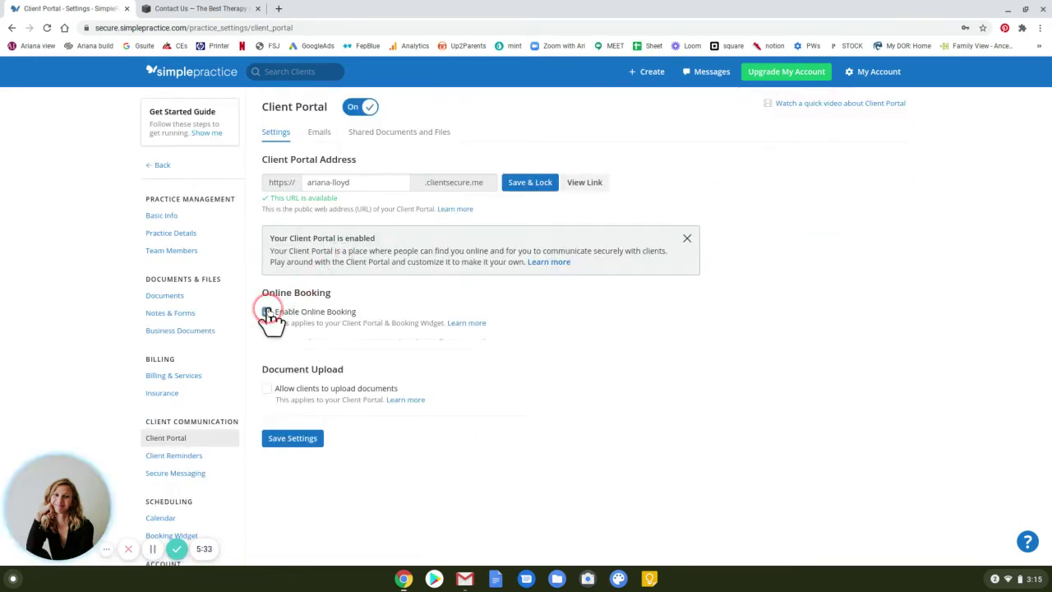
{"action": "scroll", "coordinate": [471, 366], "scroll_direction": "down", "scroll_amount": 2}
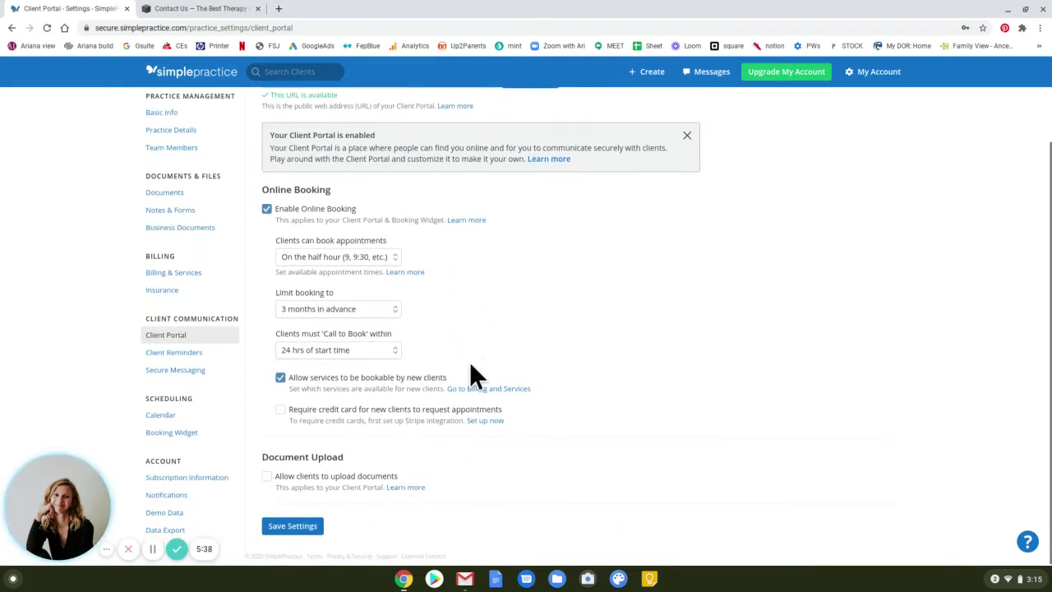
Step: Examine the online booking options for appointment times, advance limit, call-to-book window, new-client services and the credit card requirement
{"action": "left_click", "coordinate": [353, 251]}
{"action": "left_click", "coordinate": [342, 296]}
{"action": "left_click", "coordinate": [342, 305]}
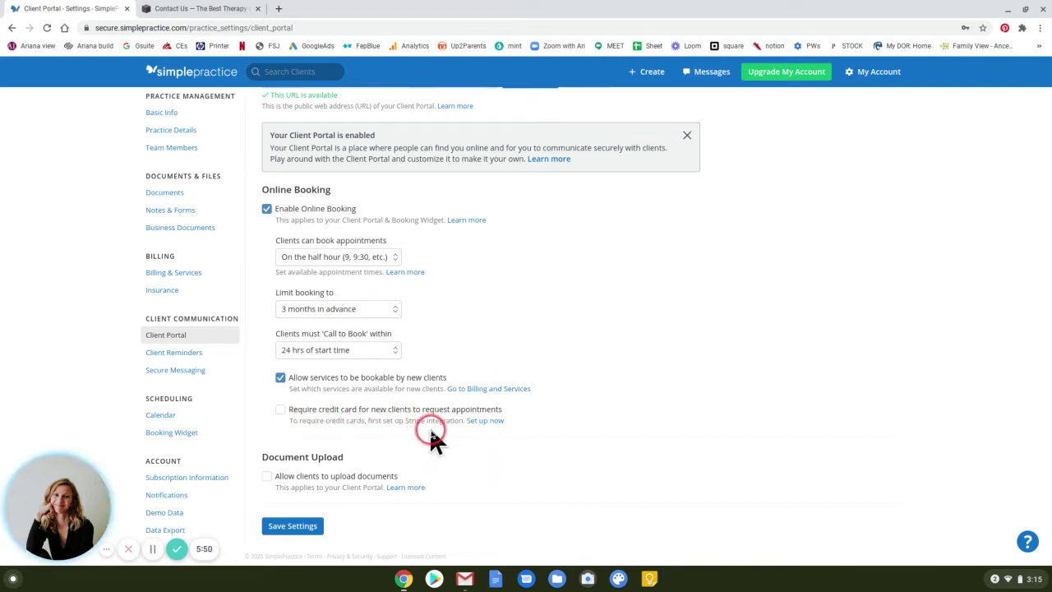
{"action": "left_click", "coordinate": [383, 434]}
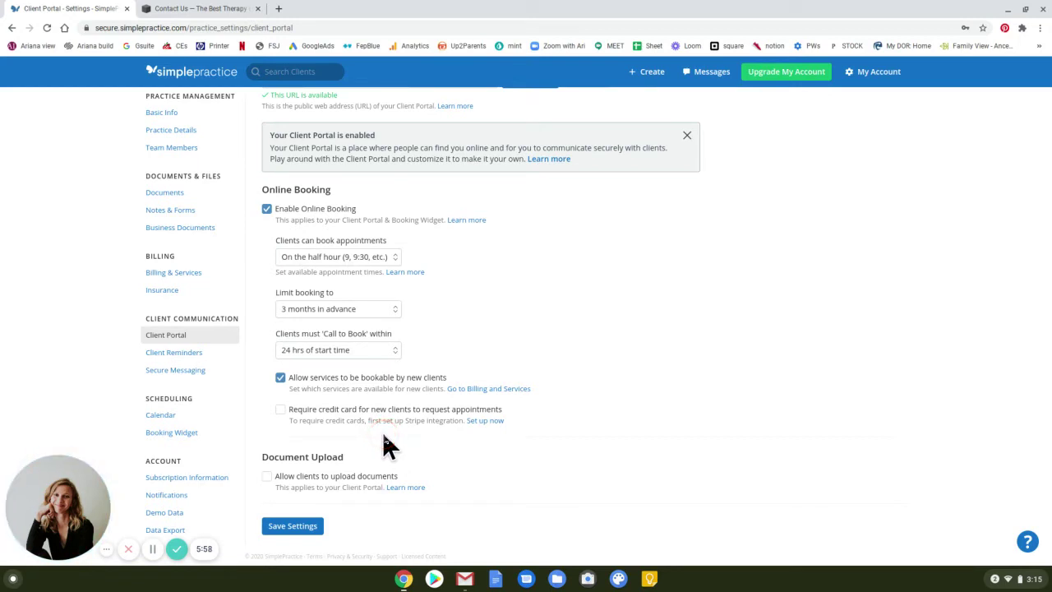
{"action": "left_click", "coordinate": [362, 425]}
{"action": "left_click", "coordinate": [351, 414]}
{"action": "left_click", "coordinate": [350, 412]}
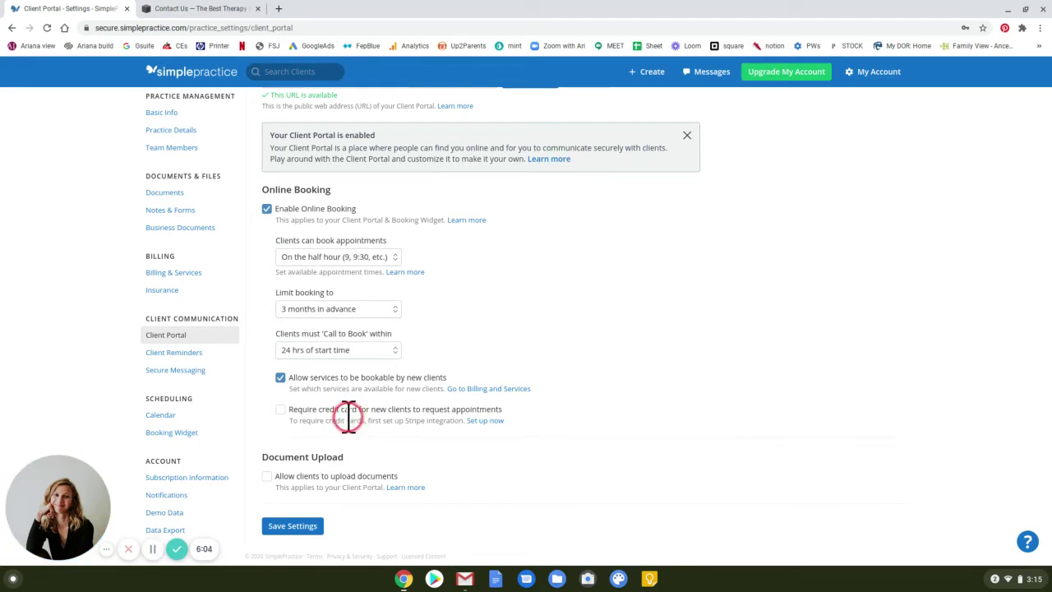
{"action": "left_click", "coordinate": [277, 432]}
{"action": "left_click", "coordinate": [308, 445]}
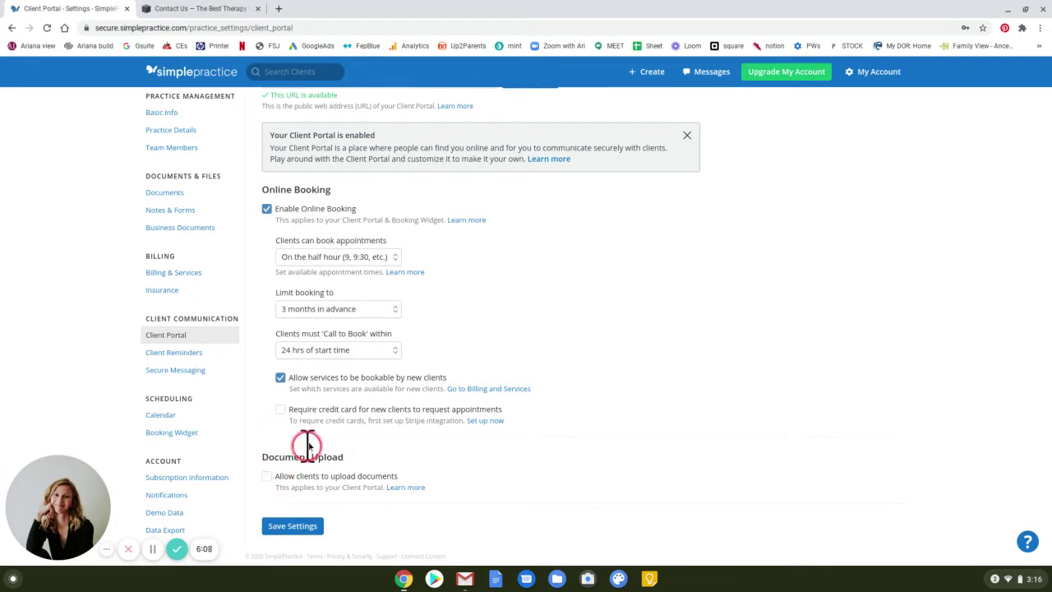
{"action": "left_click", "coordinate": [310, 390]}
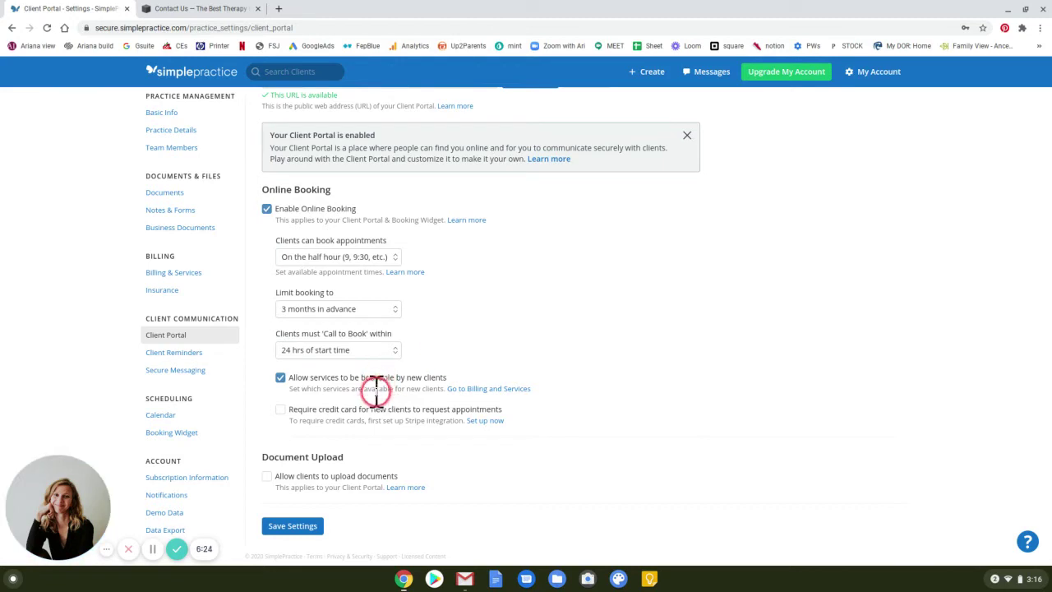
Step: Save the Client Portal settings with online booking enabled and dismiss the service setup prompt
{"action": "left_click", "coordinate": [279, 530]}
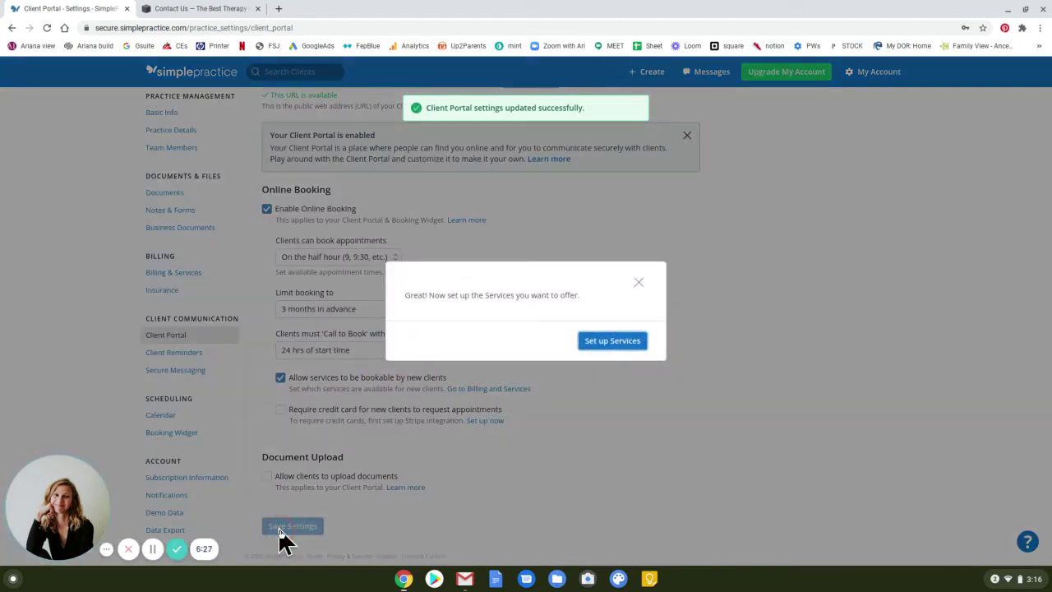
{"action": "left_click", "coordinate": [629, 343]}
{"action": "left_click", "coordinate": [638, 283]}
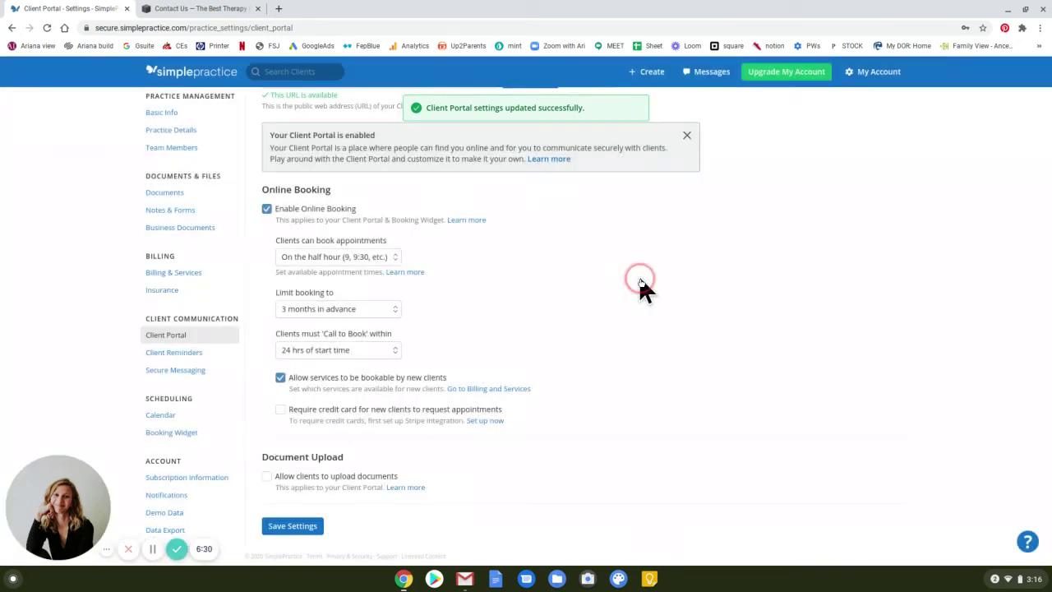
{"action": "left_click", "coordinate": [430, 335]}
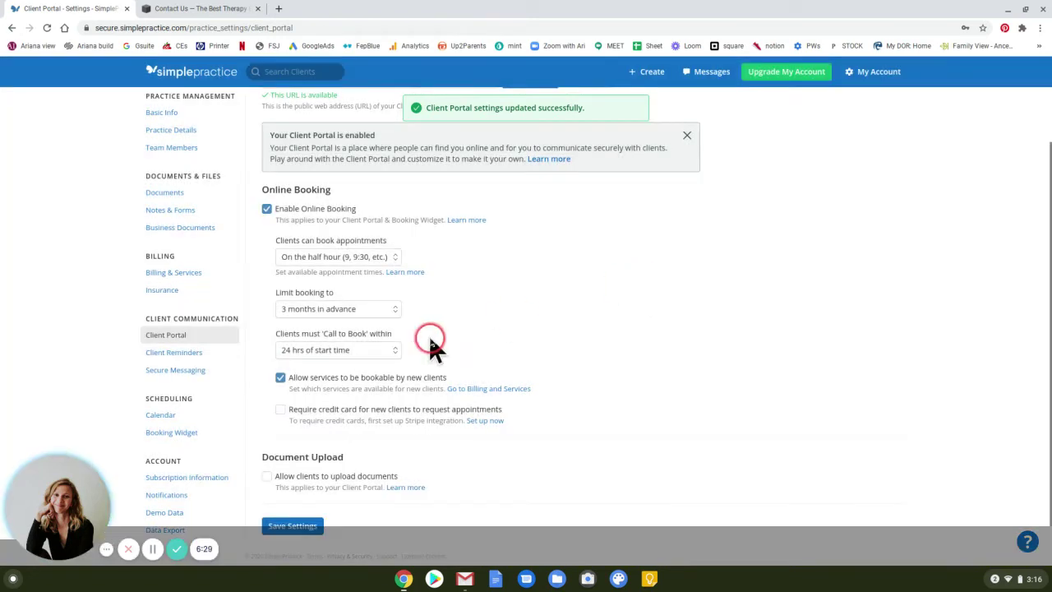
{"action": "left_click", "coordinate": [288, 530]}
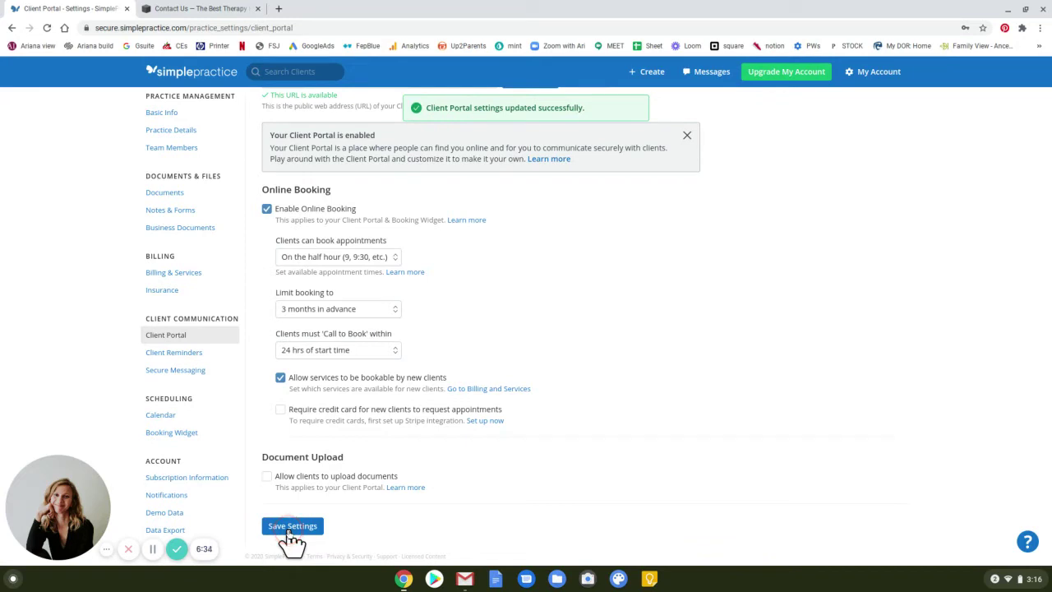
{"action": "left_click", "coordinate": [222, 383]}
{"action": "scroll", "coordinate": [220, 383], "scroll_direction": "down", "scroll_amount": 1}
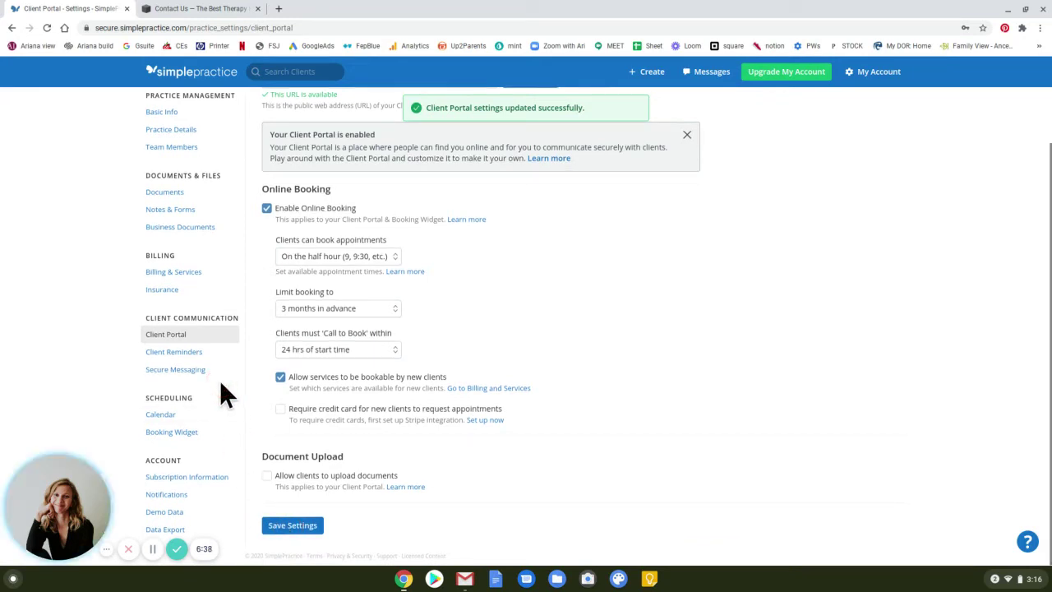
{"action": "left_click", "coordinate": [153, 550]}
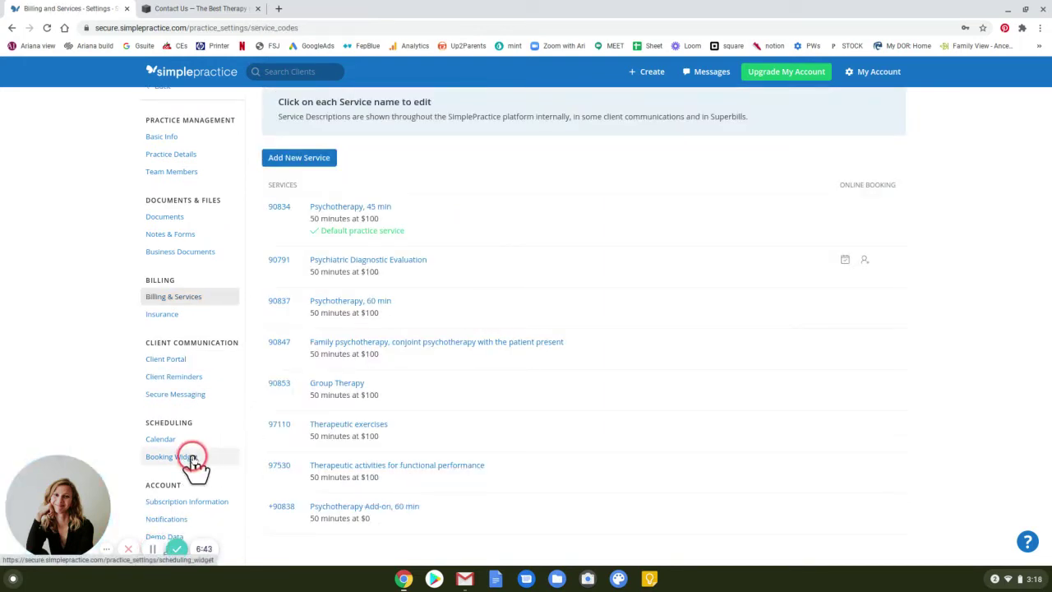
Step: Open the main Billing and Services settings and look over the billing address, unit billing, invoice, statement and AutoPay sections
{"action": "left_click", "coordinate": [173, 297]}
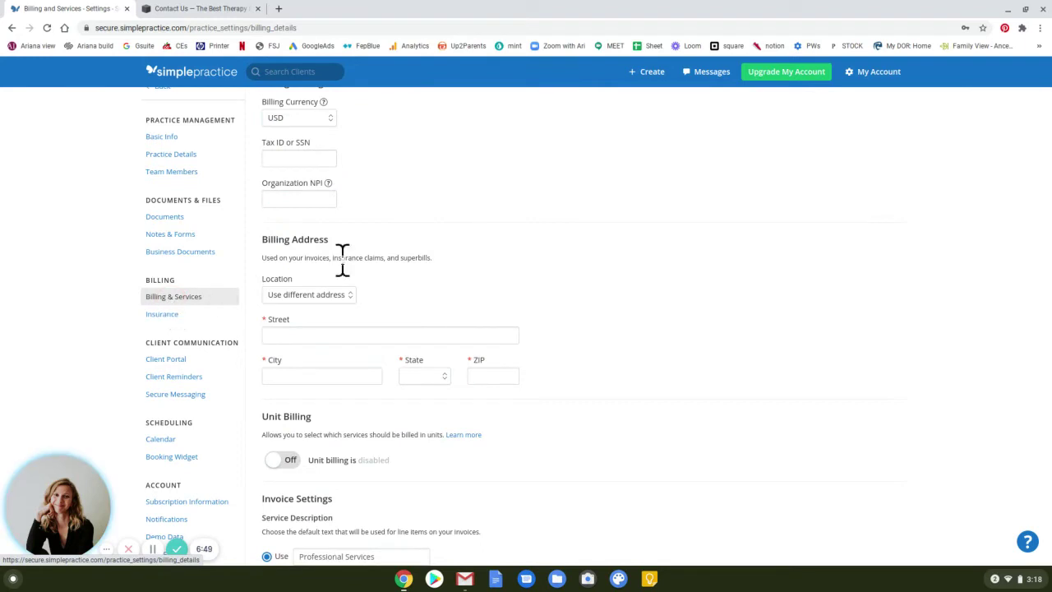
{"action": "scroll", "coordinate": [365, 254], "scroll_direction": "up", "scroll_amount": 1}
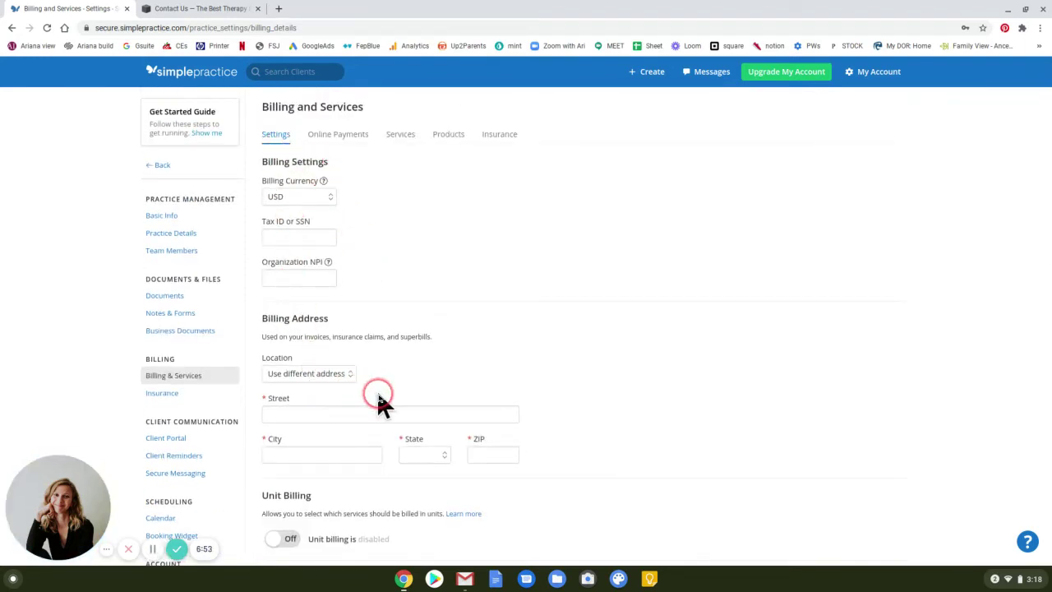
{"action": "scroll", "coordinate": [378, 398], "scroll_direction": "down", "scroll_amount": 1}
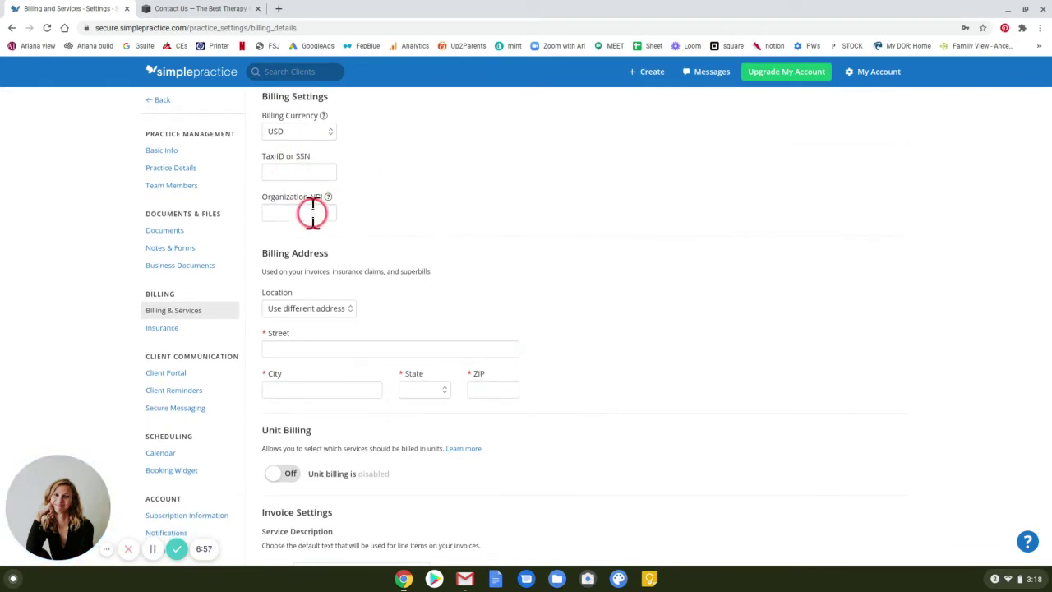
{"action": "scroll", "coordinate": [504, 277], "scroll_direction": "down", "scroll_amount": 3}
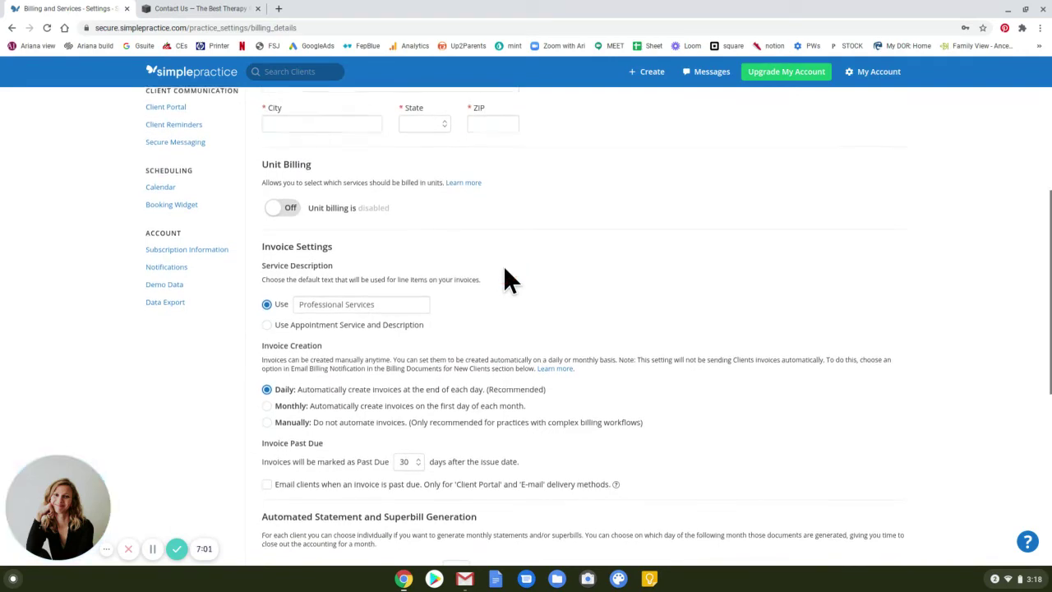
{"action": "scroll", "coordinate": [506, 273], "scroll_direction": "down", "scroll_amount": 2}
{"action": "scroll", "coordinate": [504, 267], "scroll_direction": "down", "scroll_amount": 3}
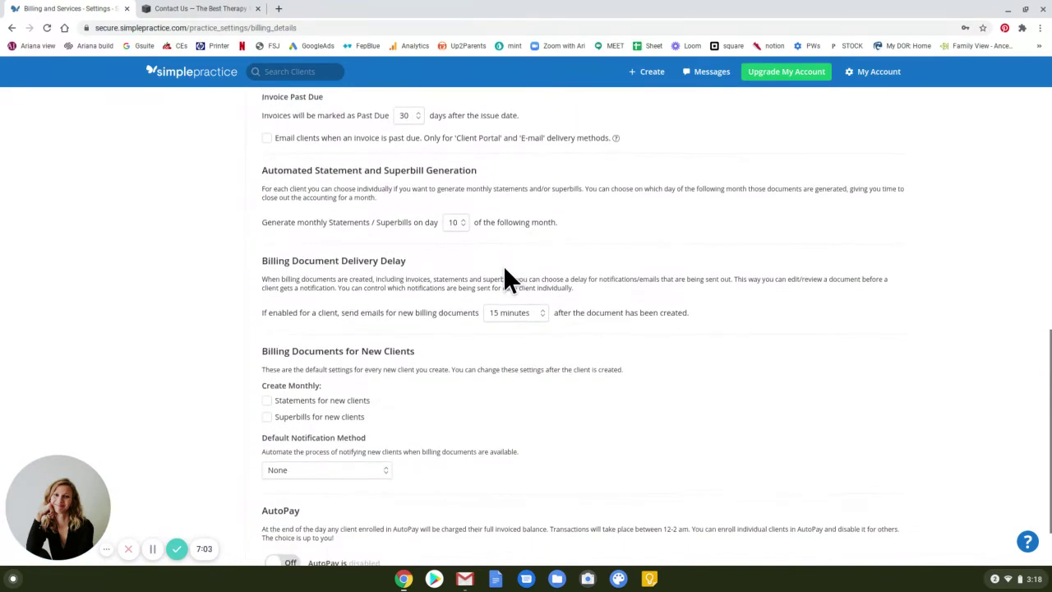
{"action": "scroll", "coordinate": [503, 275], "scroll_direction": "up", "scroll_amount": 15}
Step: Open the practice's list of services and review the service codes, durations, rates and online booking availability
{"action": "left_click", "coordinate": [362, 138]}
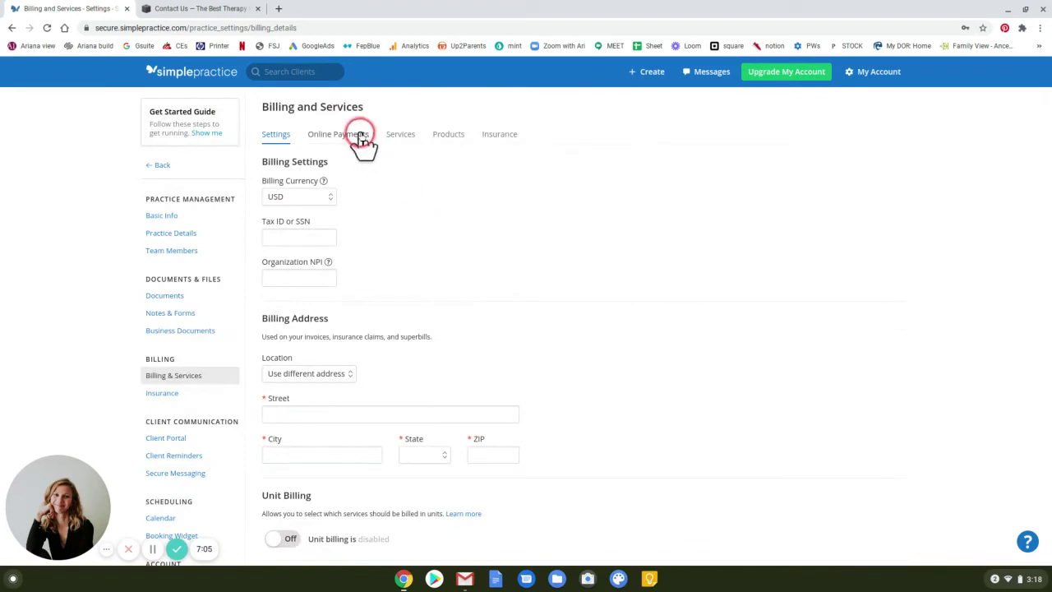
{"action": "left_click", "coordinate": [401, 137]}
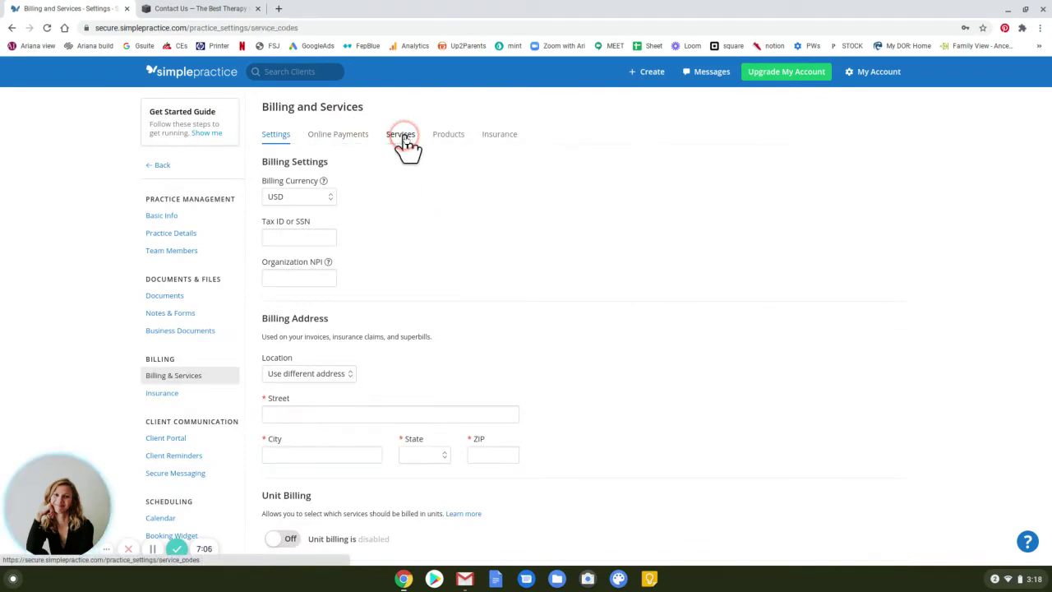
{"action": "left_click", "coordinate": [454, 263]}
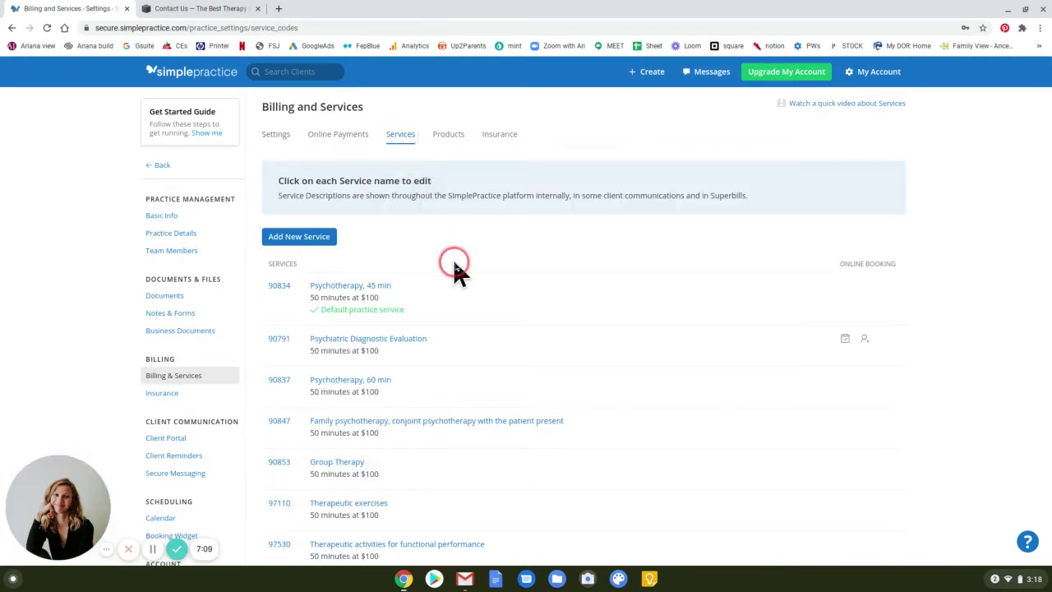
{"action": "left_click", "coordinate": [310, 235]}
{"action": "left_click", "coordinate": [398, 310]}
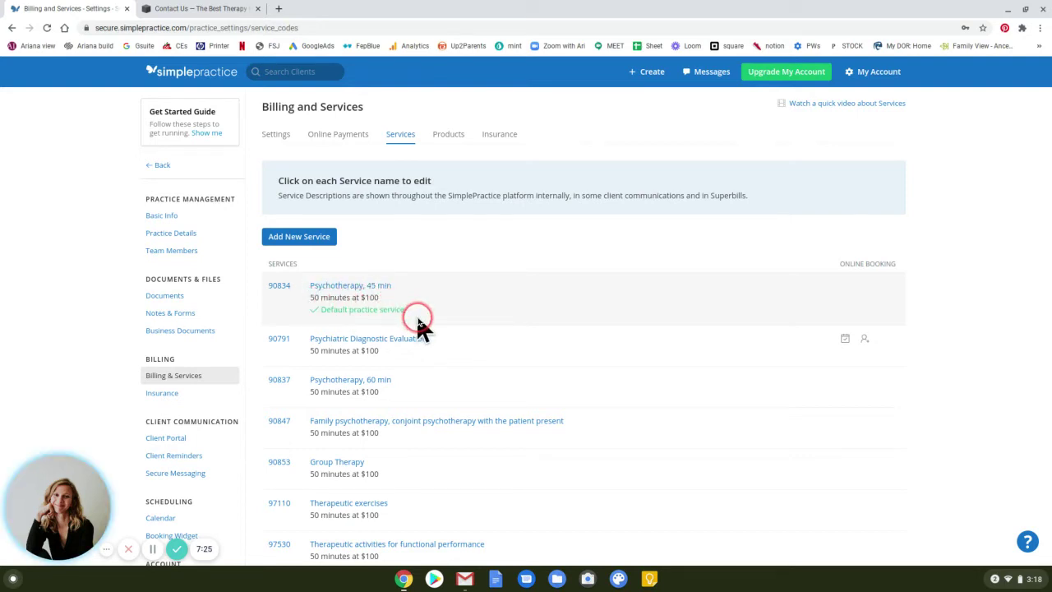
{"action": "scroll", "coordinate": [417, 324], "scroll_direction": "down", "scroll_amount": 2}
{"action": "scroll", "coordinate": [423, 329], "scroll_direction": "up", "scroll_amount": 2}
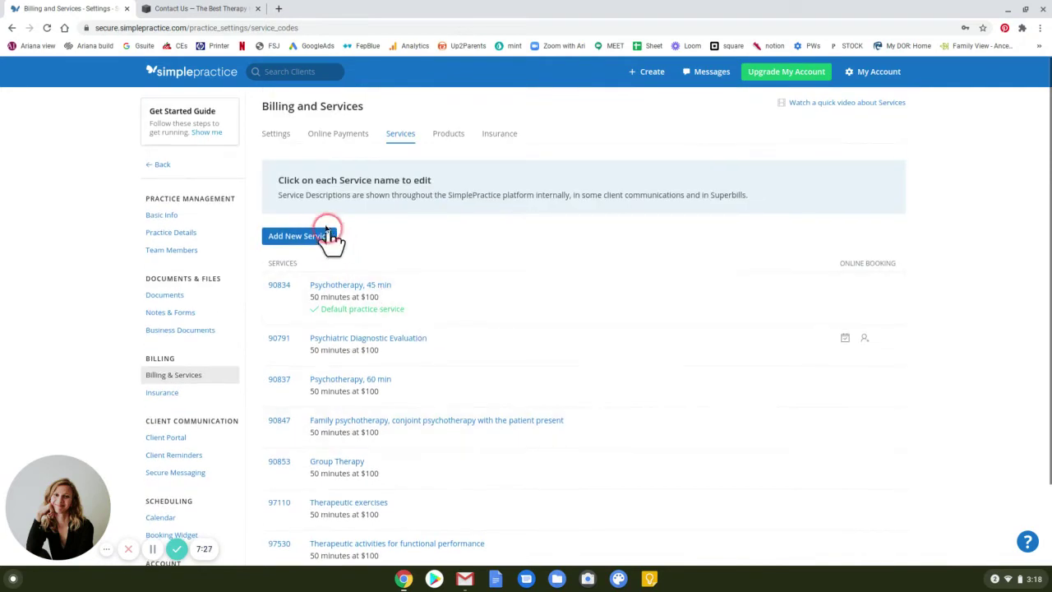
Step: Start a $0, 15 min service described as New Client Video Consultation, bookable online by new clients without requiring a call
{"action": "left_click", "coordinate": [316, 239]}
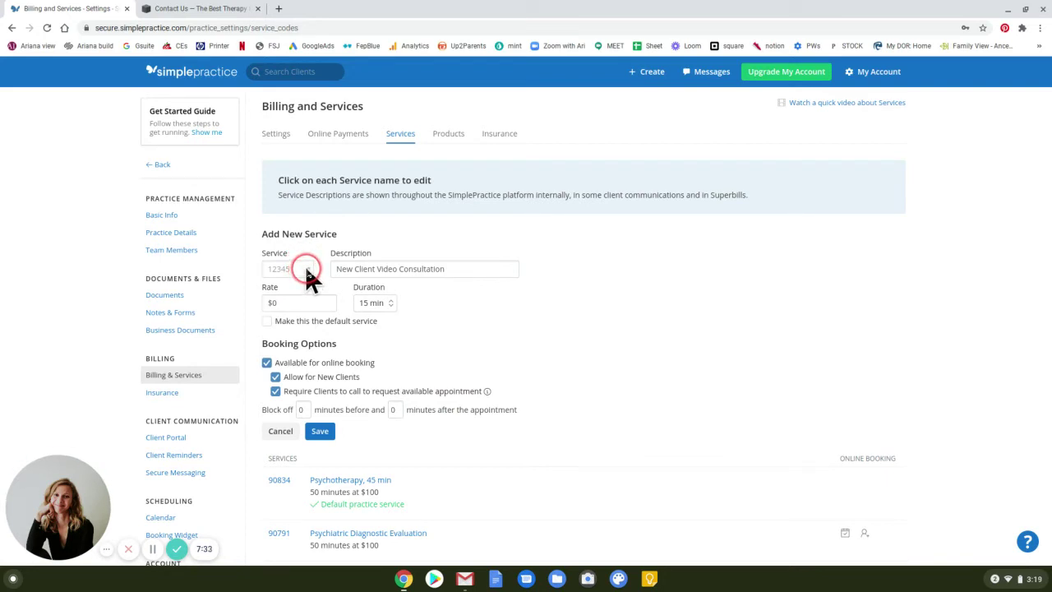
{"action": "left_click", "coordinate": [295, 272]}
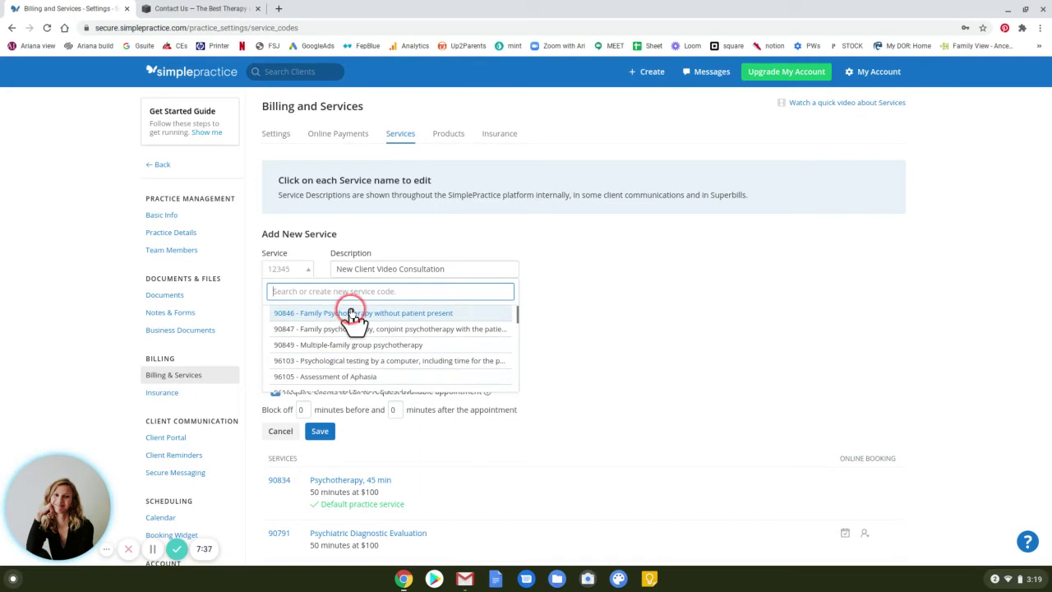
{"action": "left_click", "coordinate": [373, 269]}
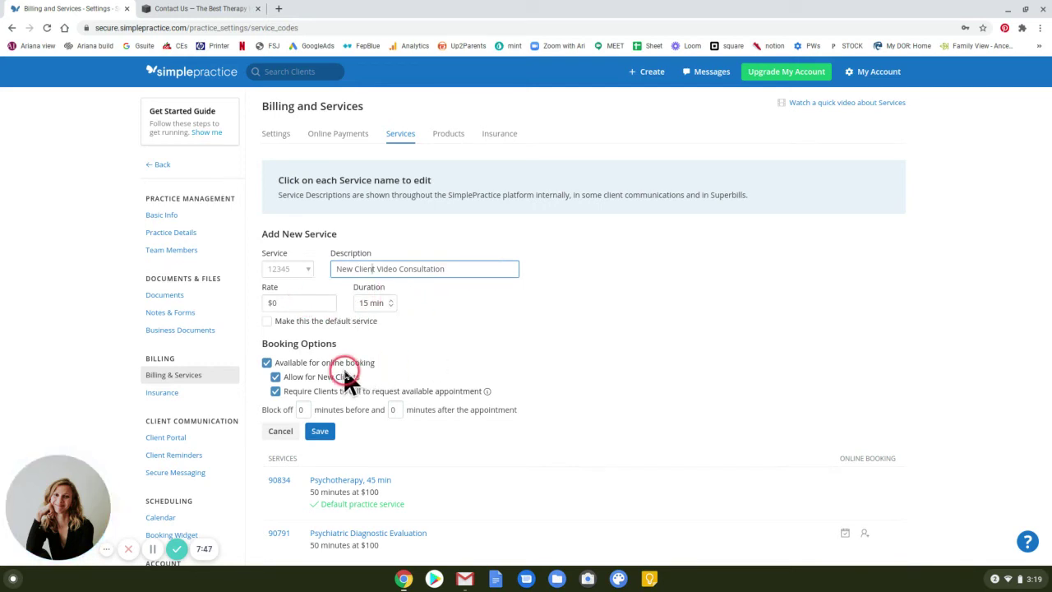
{"action": "left_click", "coordinate": [275, 391]}
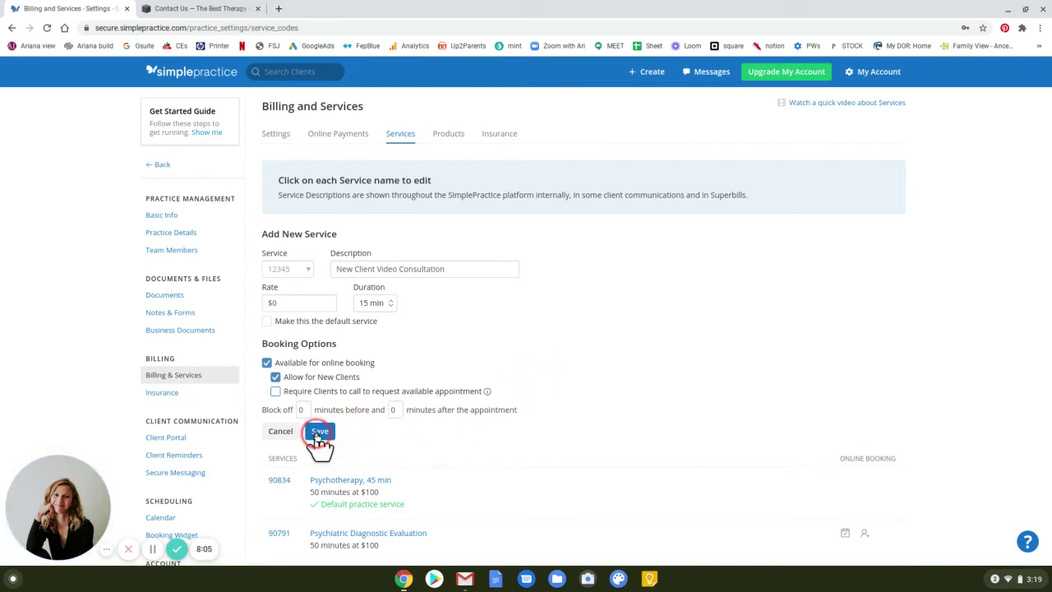
Step: Assign service code 99072 to the new service and try to save it
{"action": "left_click", "coordinate": [304, 250]}
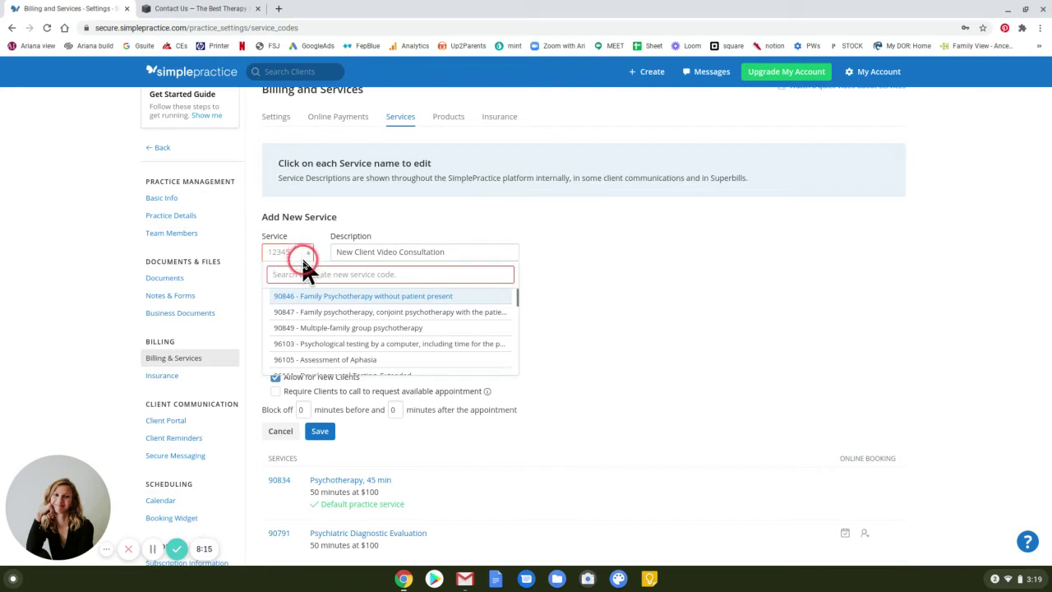
{"action": "scroll", "coordinate": [302, 306], "scroll_direction": "down", "scroll_amount": 15}
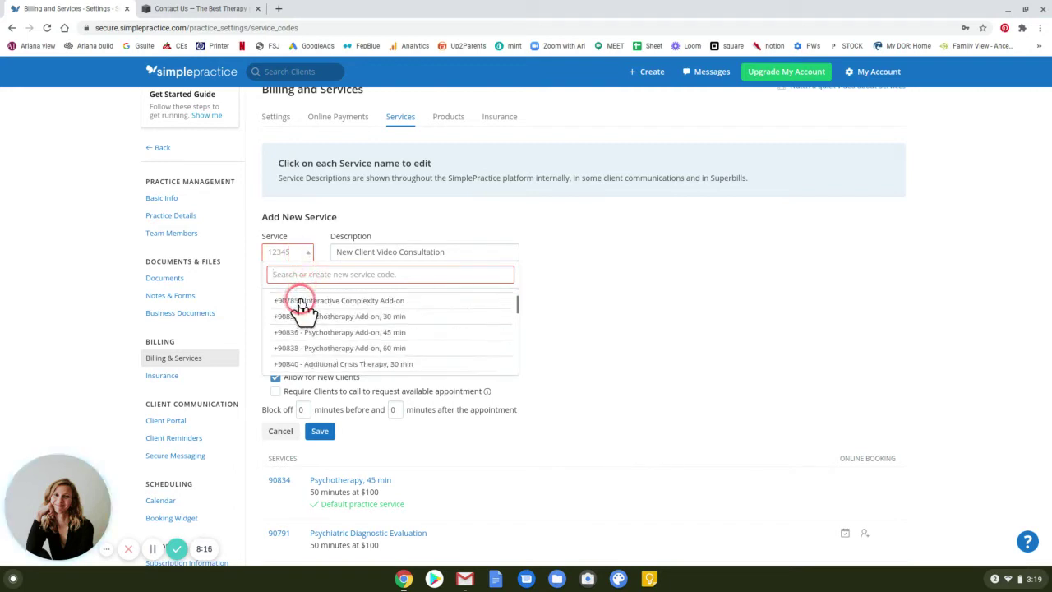
{"action": "scroll", "coordinate": [302, 309], "scroll_direction": "down", "scroll_amount": 5}
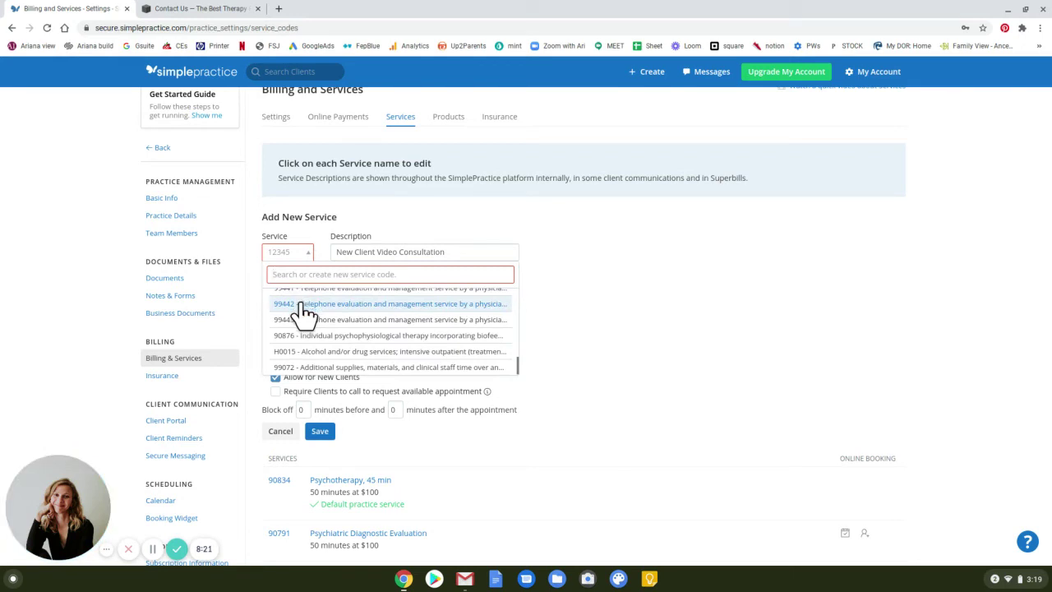
{"action": "left_click", "coordinate": [306, 367]}
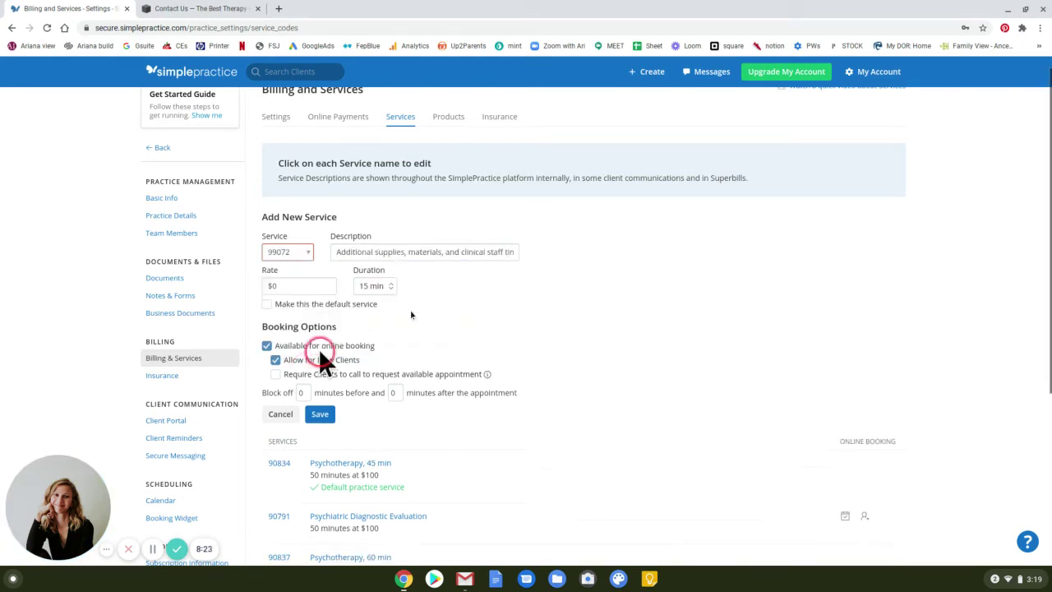
{"action": "left_click", "coordinate": [320, 414]}
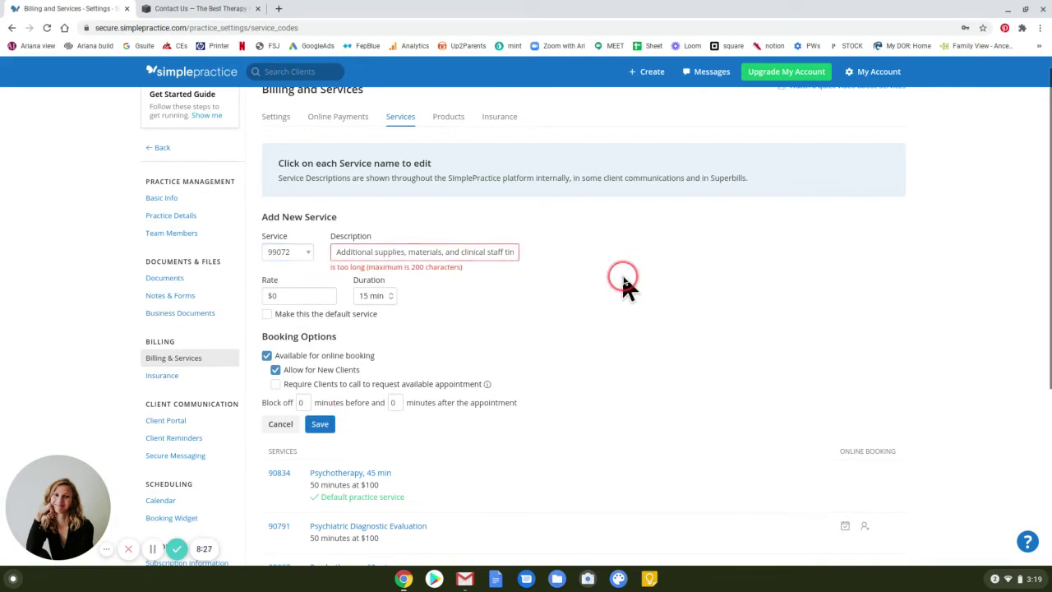
Step: Replace the new service's description with "15 Minute New Client Video Consultation" and save the service
{"action": "triple_click", "coordinate": [447, 252]}
{"action": "type", "text": "15"}
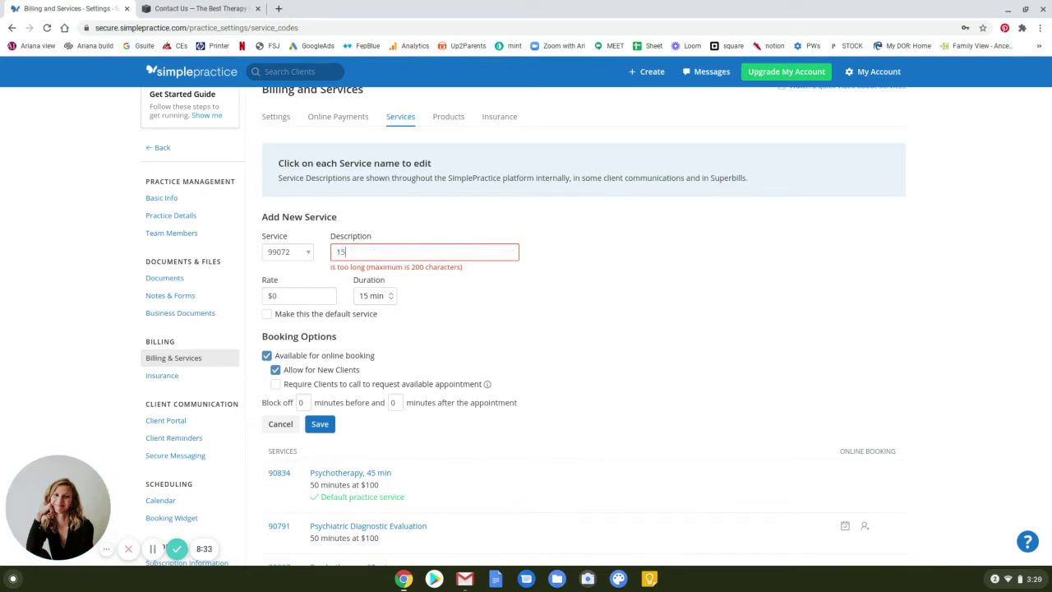
{"action": "type", "text": " Minute New Client Video Consulta"}
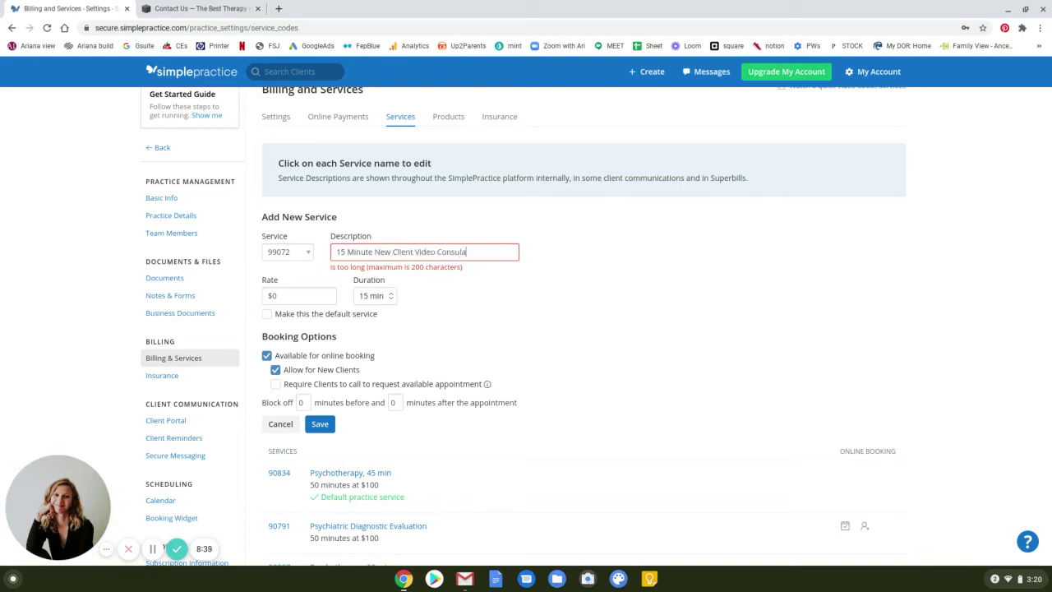
{"action": "left_click", "coordinate": [317, 425]}
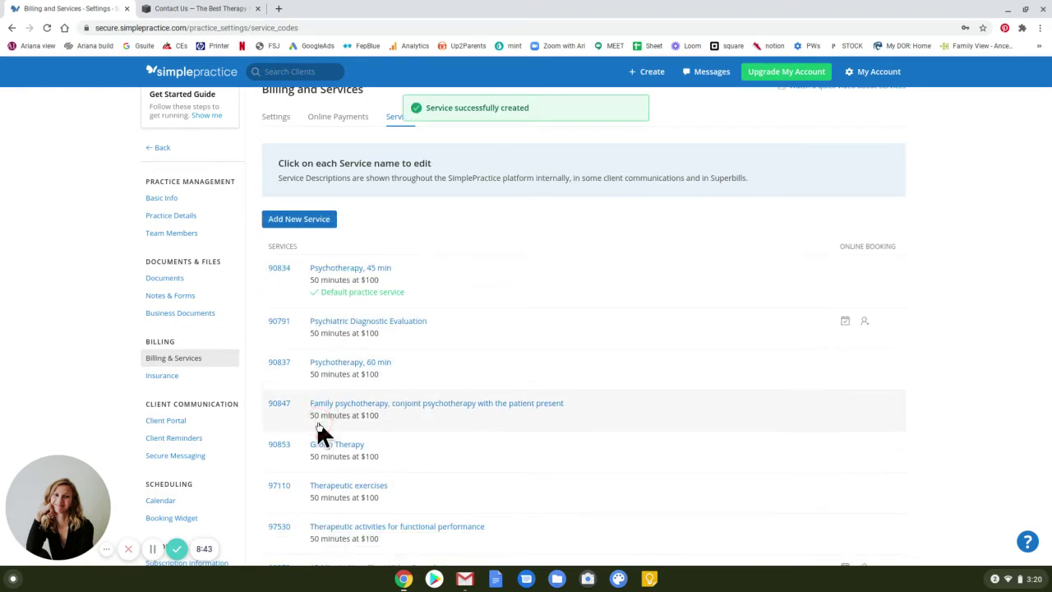
Step: Review the services list, checking the new consultation's entry and which services allow online booking by new clients
{"action": "left_click", "coordinate": [570, 233]}
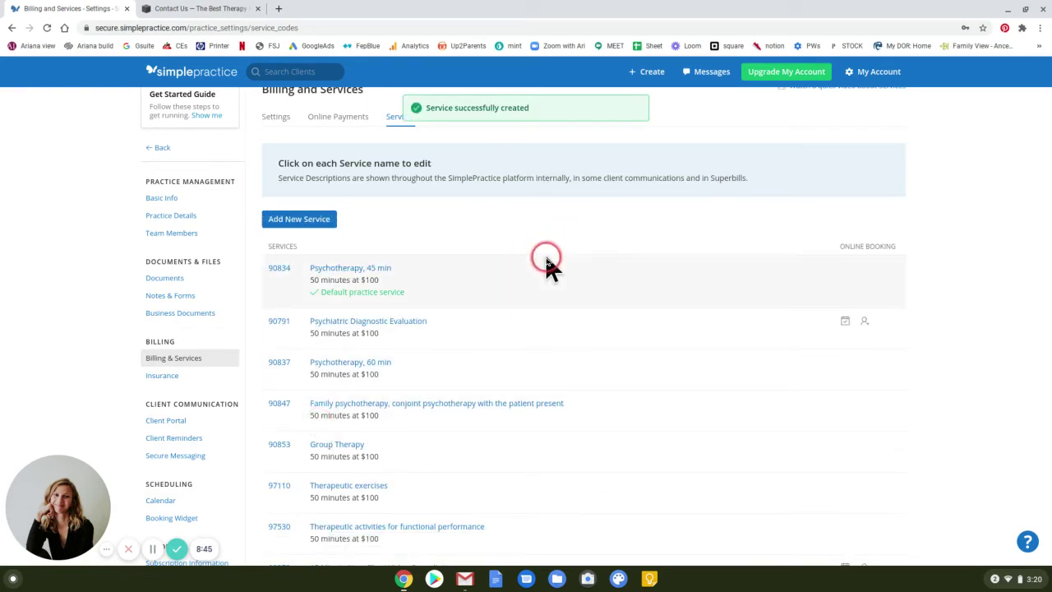
{"action": "scroll", "coordinate": [544, 255], "scroll_direction": "down", "scroll_amount": 3}
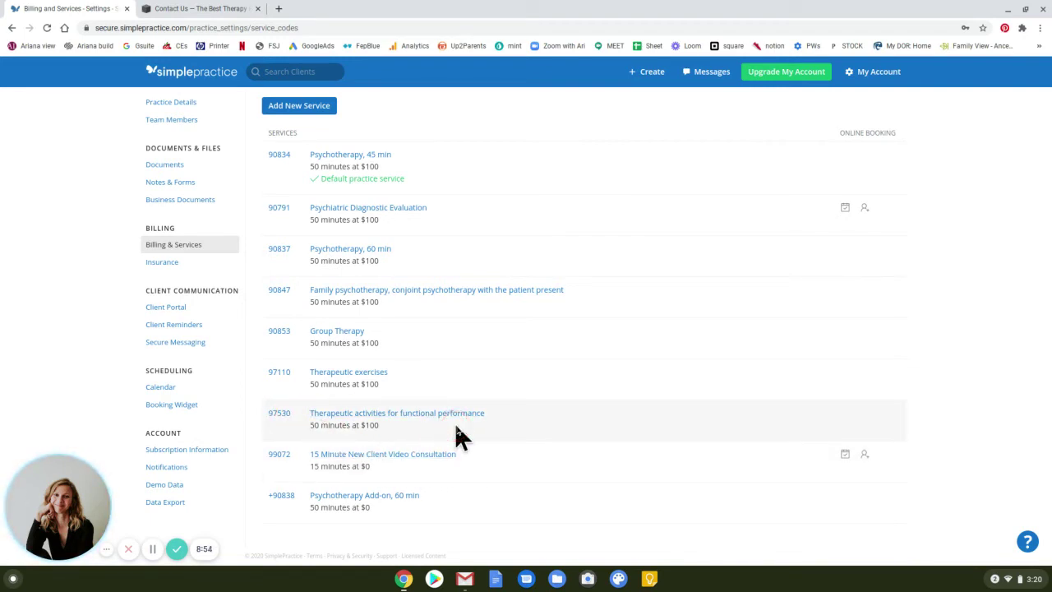
{"action": "scroll", "coordinate": [484, 296], "scroll_direction": "up", "scroll_amount": 2}
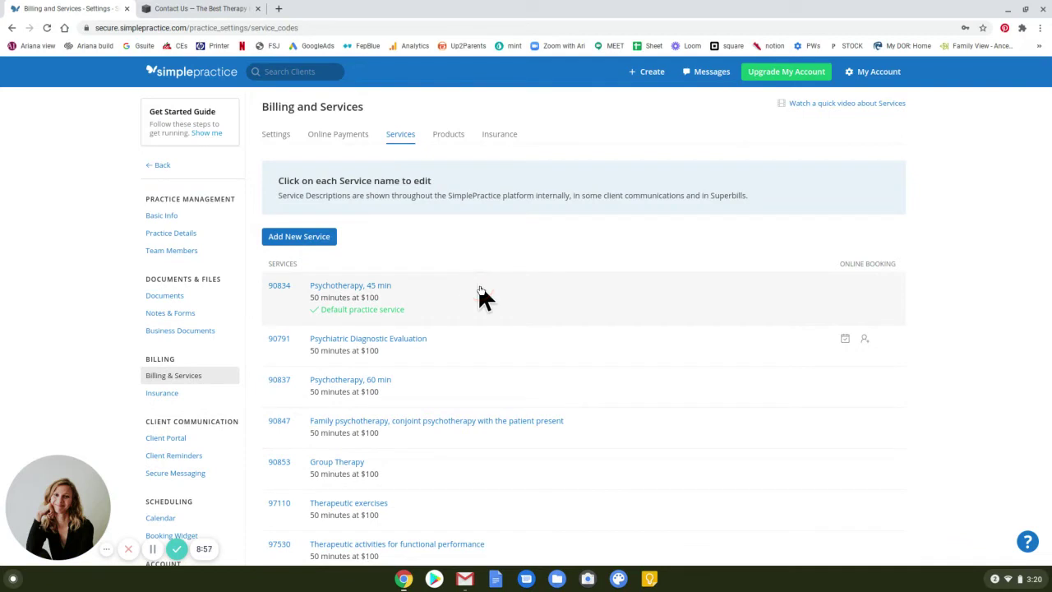
{"action": "scroll", "coordinate": [479, 286], "scroll_direction": "down", "scroll_amount": 2}
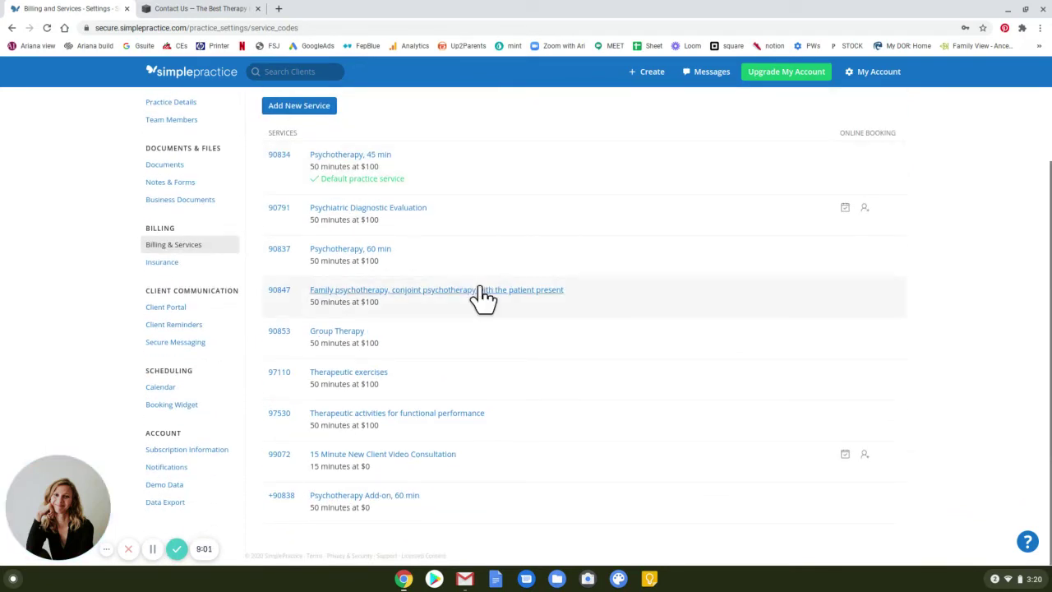
{"action": "left_click", "coordinate": [718, 429]}
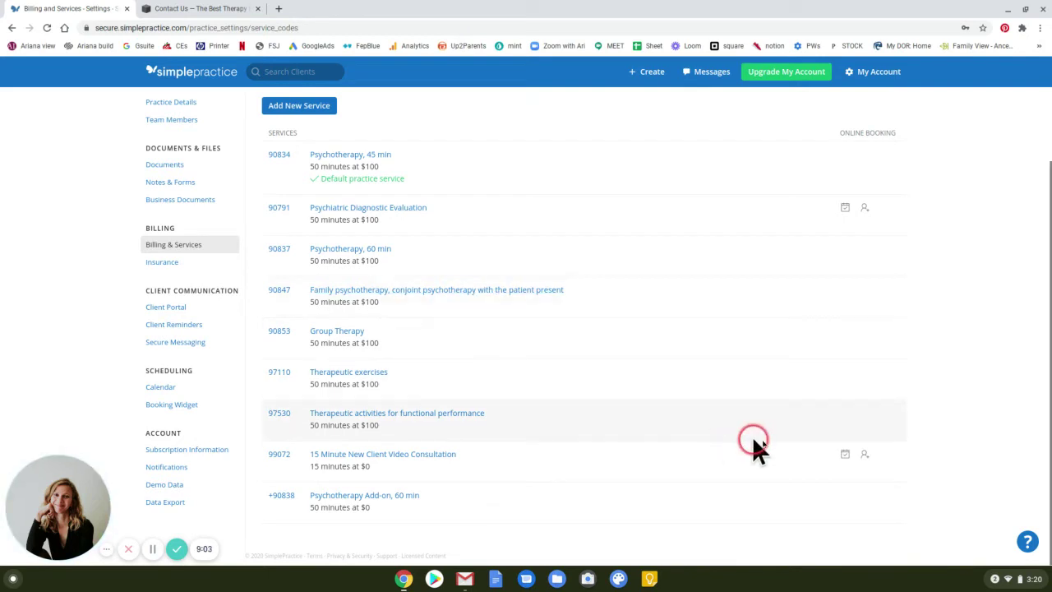
{"action": "left_click", "coordinate": [844, 208]}
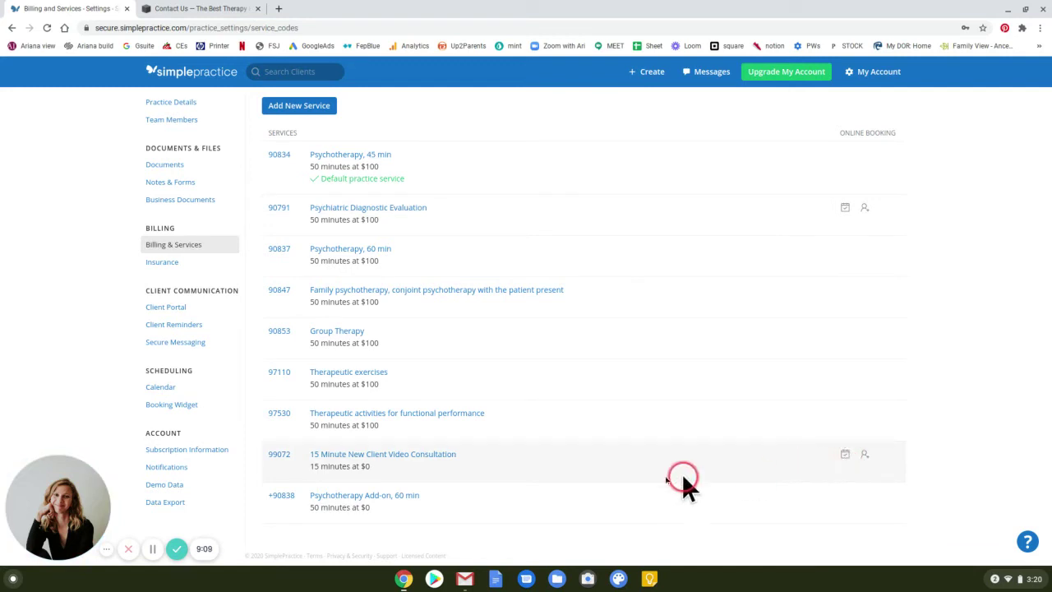
Step: Open the Booking Widget settings and preview how the appointment request widget works
{"action": "left_click", "coordinate": [165, 404]}
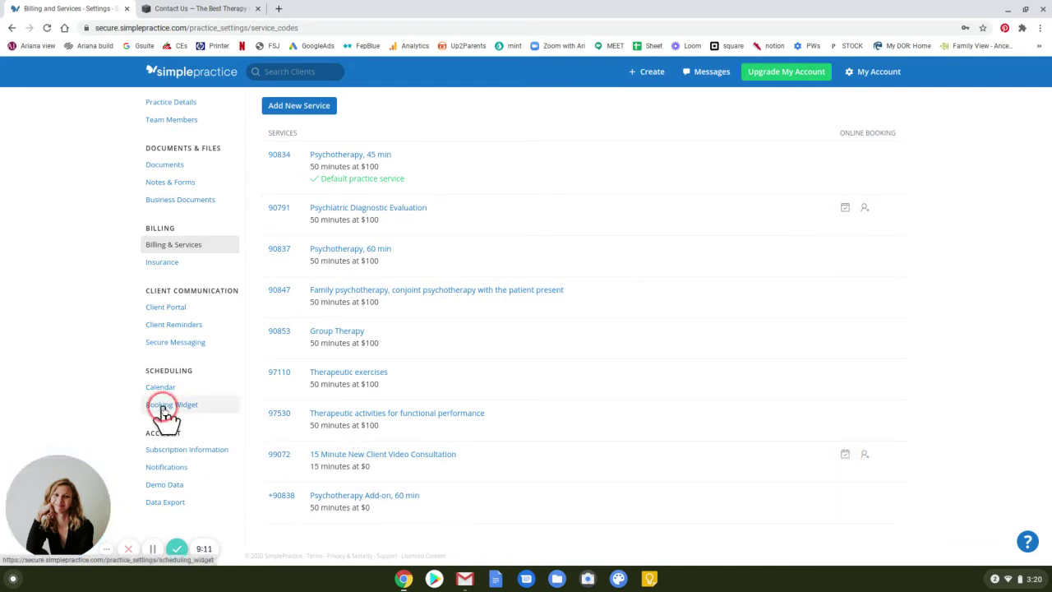
{"action": "left_click", "coordinate": [681, 396]}
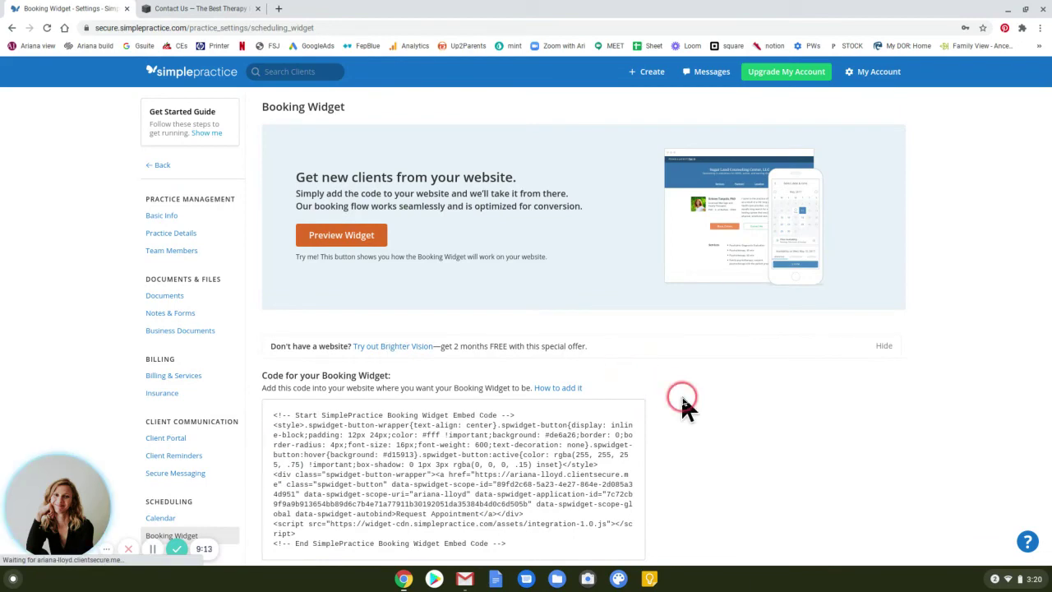
{"action": "scroll", "coordinate": [681, 393], "scroll_direction": "down", "scroll_amount": 1}
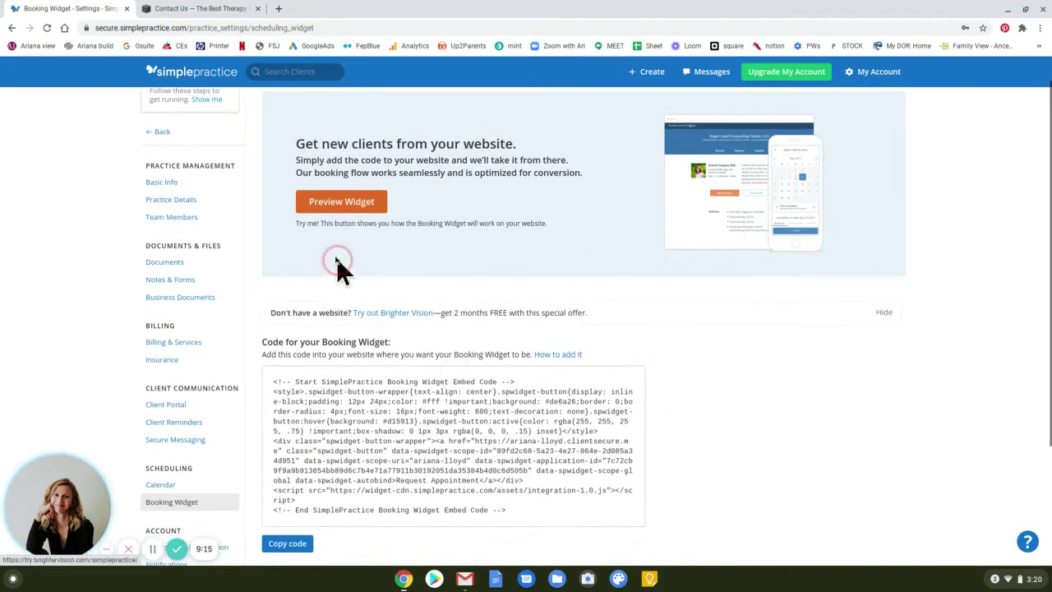
{"action": "left_click", "coordinate": [345, 196]}
{"action": "left_click", "coordinate": [352, 207]}
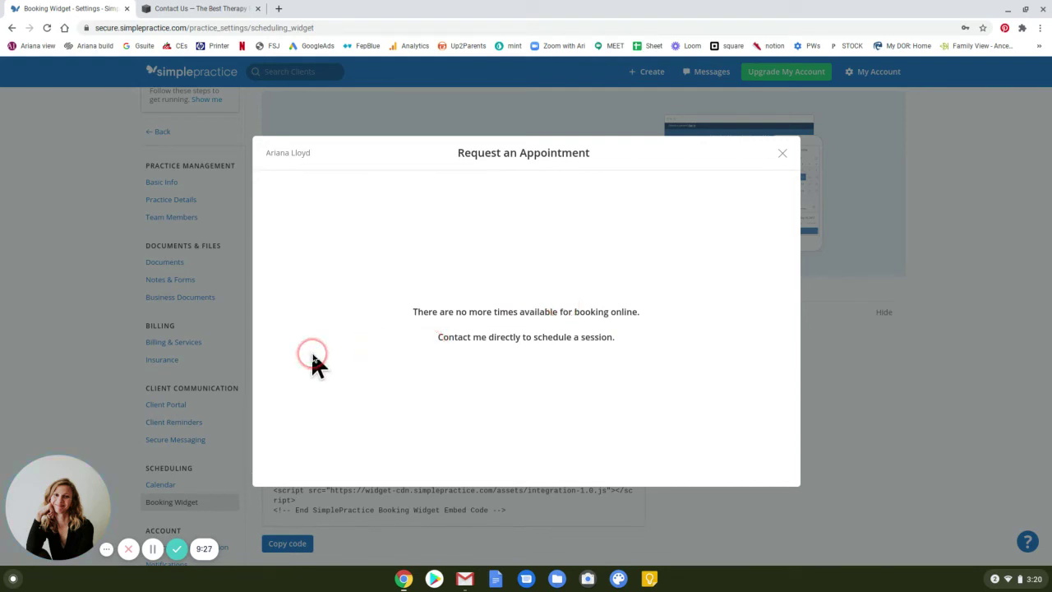
{"action": "left_click", "coordinate": [152, 549]}
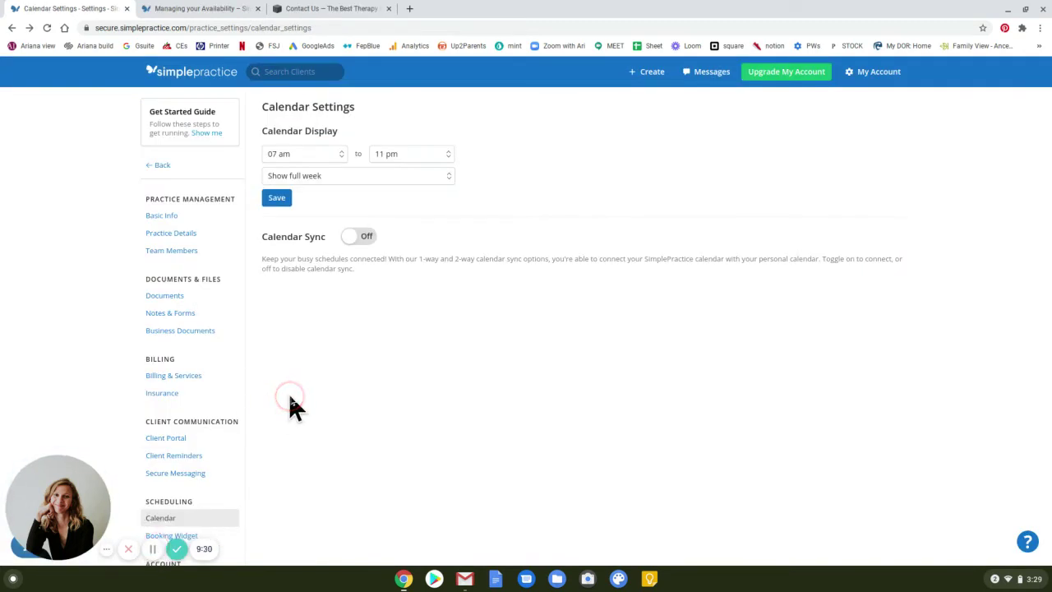
Step: Look over the calendar settings, go to the practice calendar and switch it to the availability view for the week
{"action": "scroll", "coordinate": [288, 394], "scroll_direction": "down", "scroll_amount": 2}
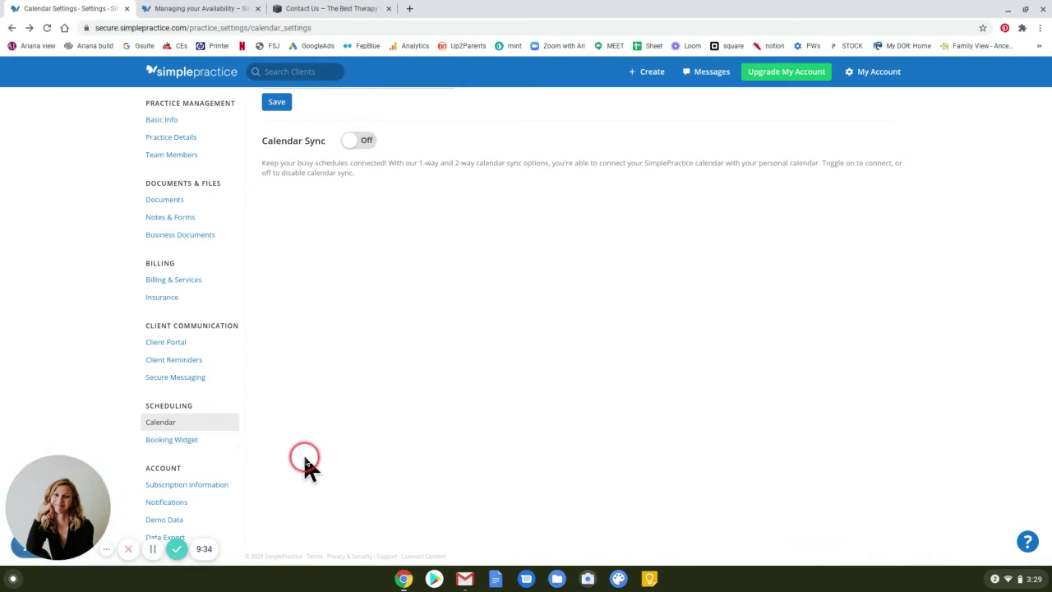
{"action": "scroll", "coordinate": [304, 459], "scroll_direction": "up", "scroll_amount": 2}
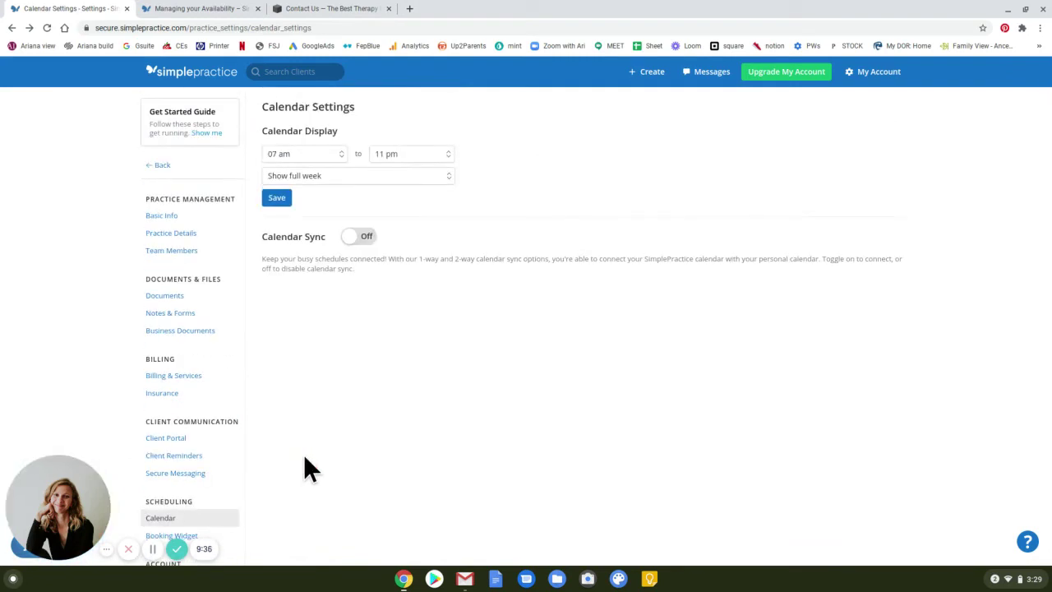
{"action": "left_click", "coordinate": [191, 72]}
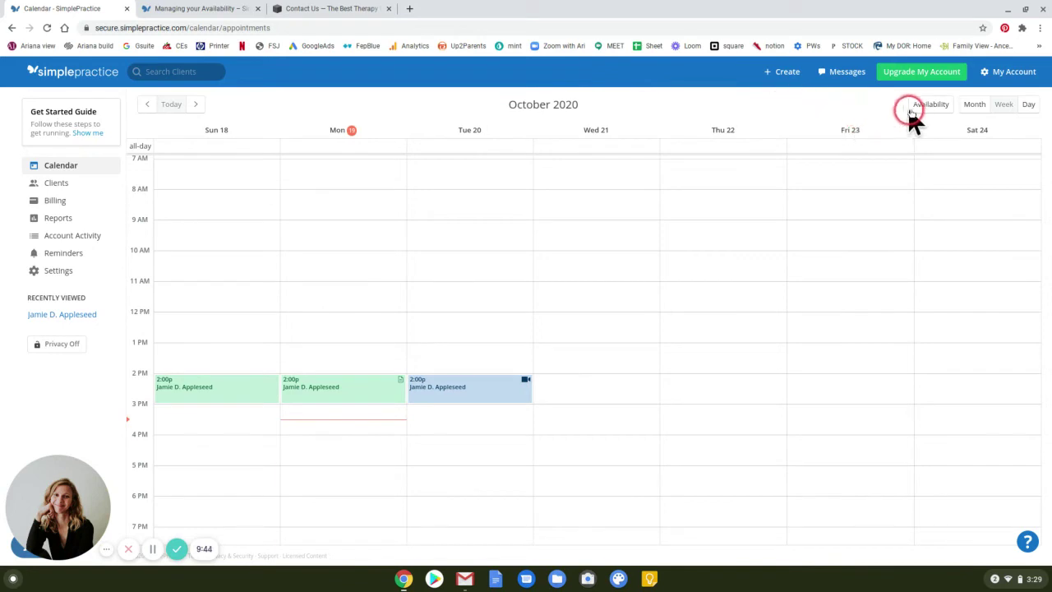
{"action": "left_click", "coordinate": [929, 109]}
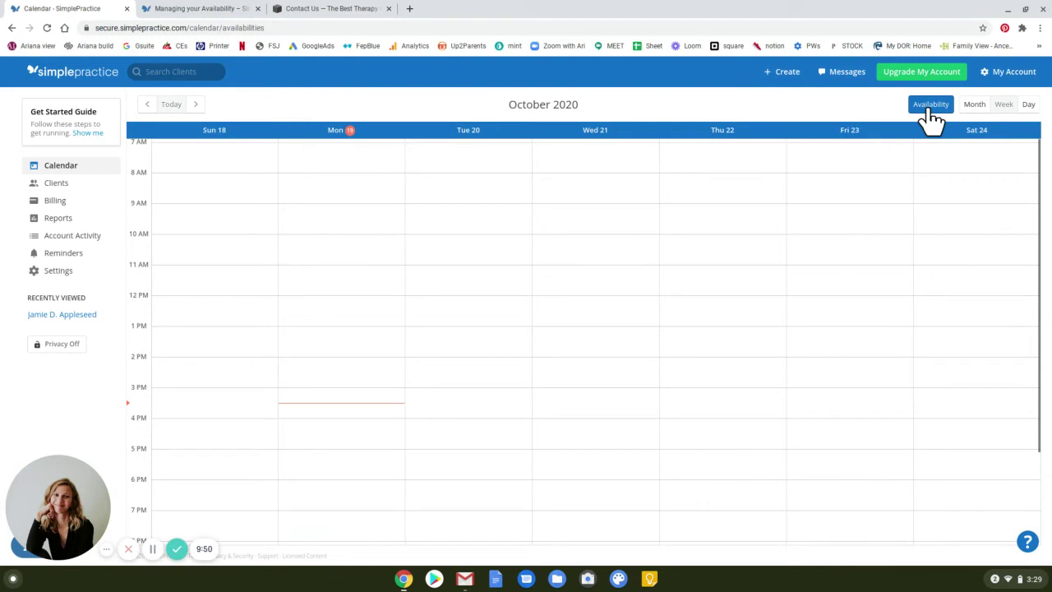
{"action": "left_click", "coordinate": [435, 365]}
{"action": "scroll", "coordinate": [324, 401], "scroll_direction": "down", "scroll_amount": 3}
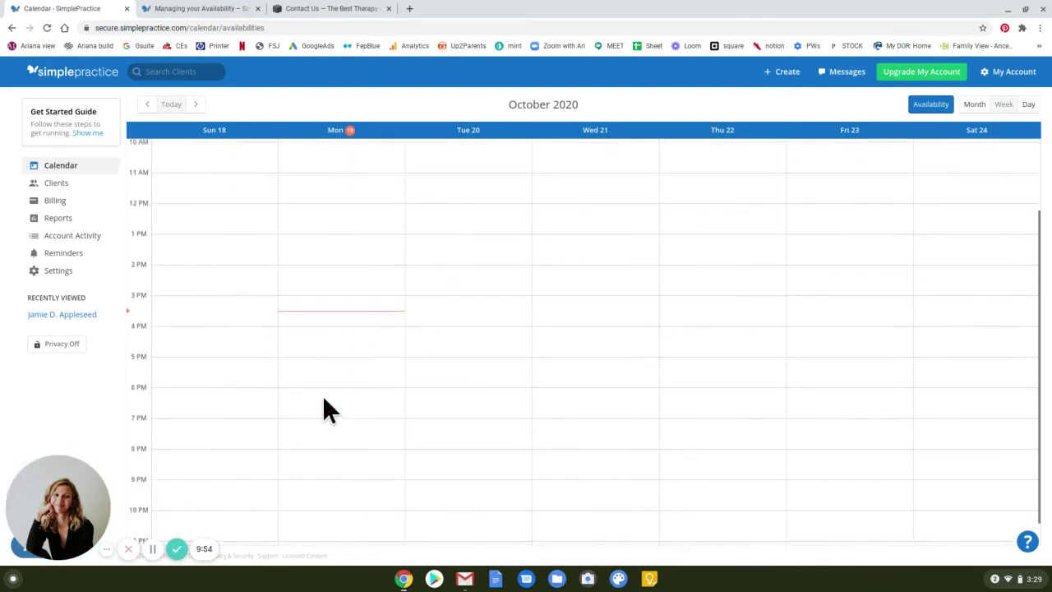
{"action": "scroll", "coordinate": [323, 400], "scroll_direction": "up", "scroll_amount": 3}
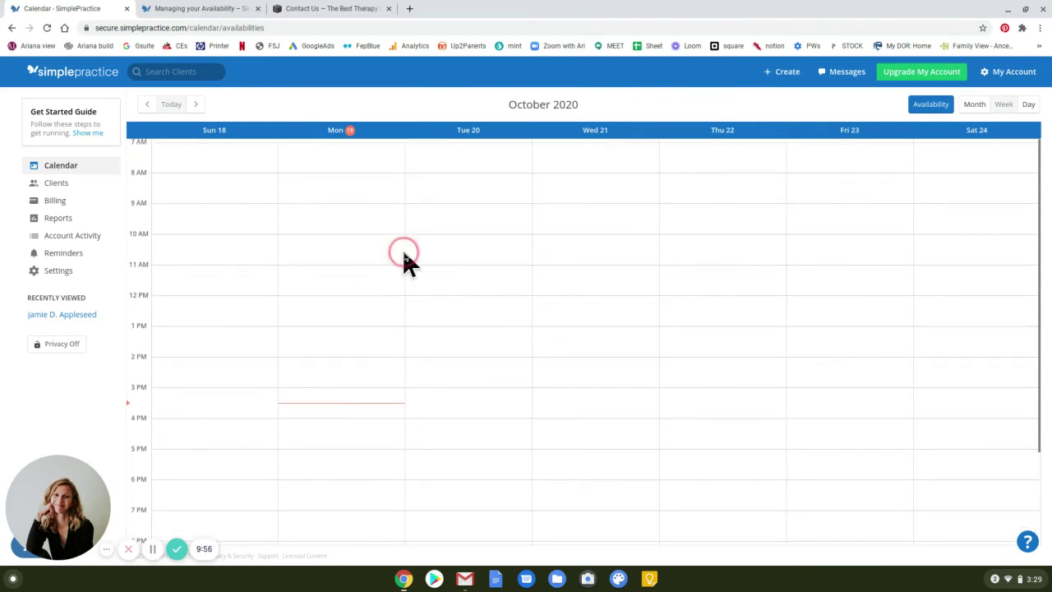
Step: Start a Tuesday 2:00 PM availability block titled "Available", repeating weekly Monday to Friday at Telehealth: Video Office, with both services bookable online
{"action": "left_click", "coordinate": [458, 367]}
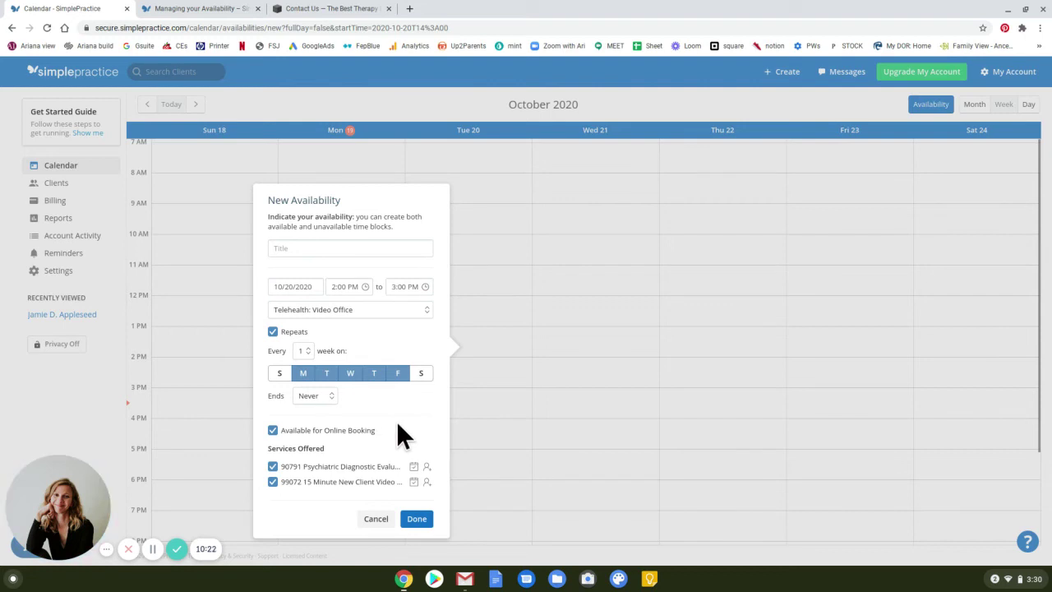
{"action": "left_click", "coordinate": [376, 465]}
{"action": "left_click", "coordinate": [375, 497]}
{"action": "left_click", "coordinate": [371, 469]}
{"action": "left_click", "coordinate": [387, 448]}
{"action": "left_click", "coordinate": [364, 247]}
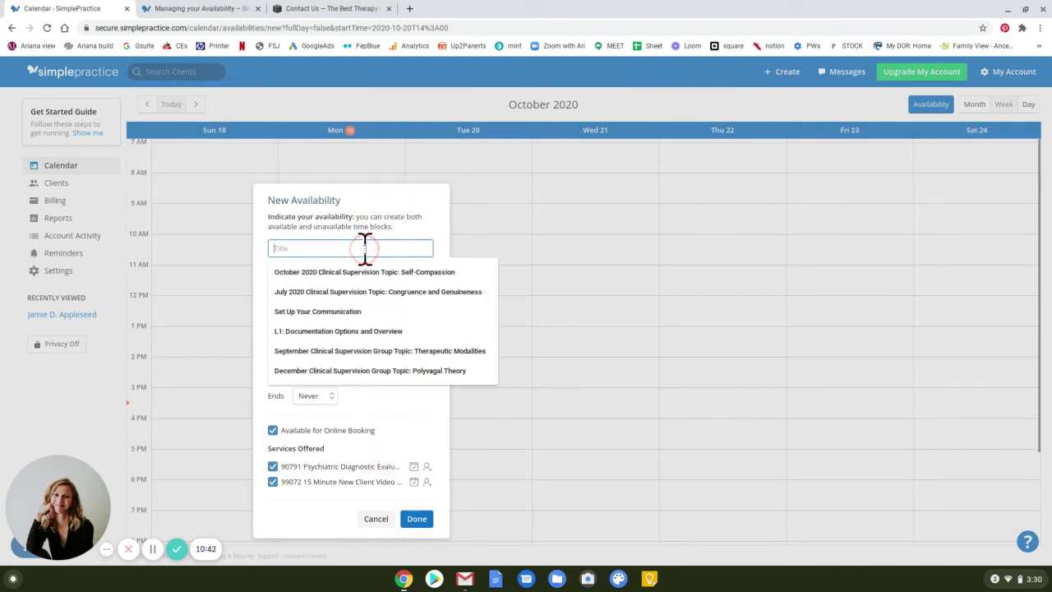
{"action": "type", "text": "Available"}
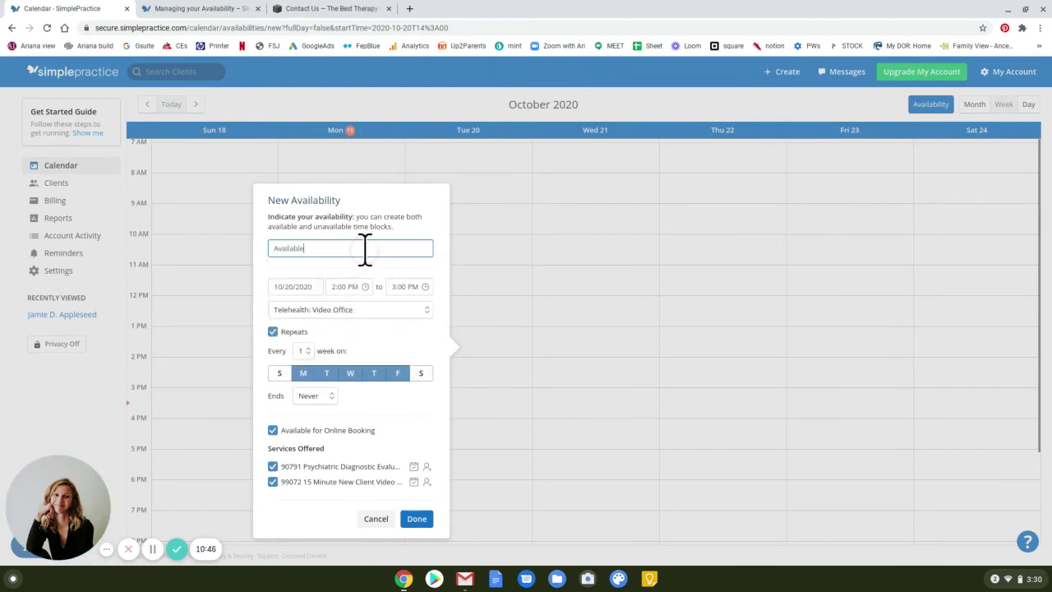
{"action": "left_click", "coordinate": [505, 350]}
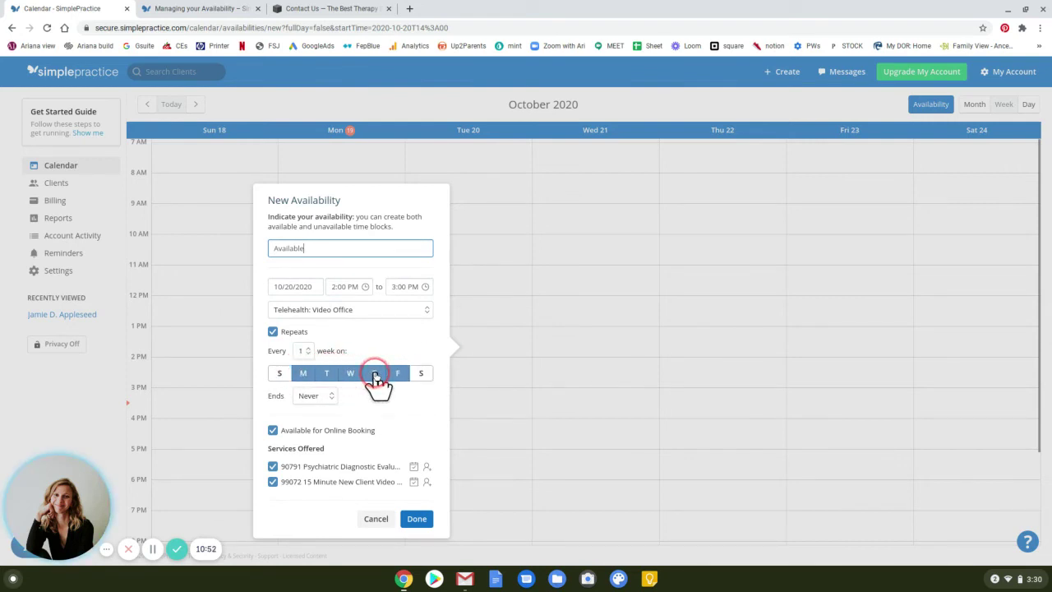
Step: Set the availability block's start time to 9:00 AM and save the block
{"action": "left_click", "coordinate": [368, 286]}
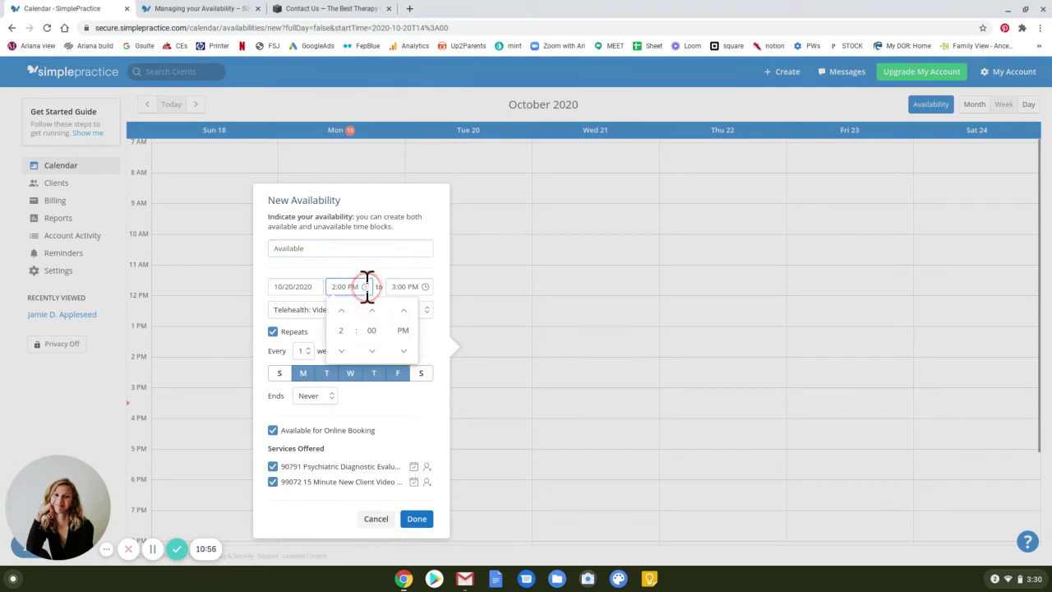
{"action": "left_click", "coordinate": [341, 310]}
{"action": "left_click", "coordinate": [341, 310]}
{"action": "left_click", "coordinate": [341, 310]}
{"action": "left_click", "coordinate": [342, 310]}
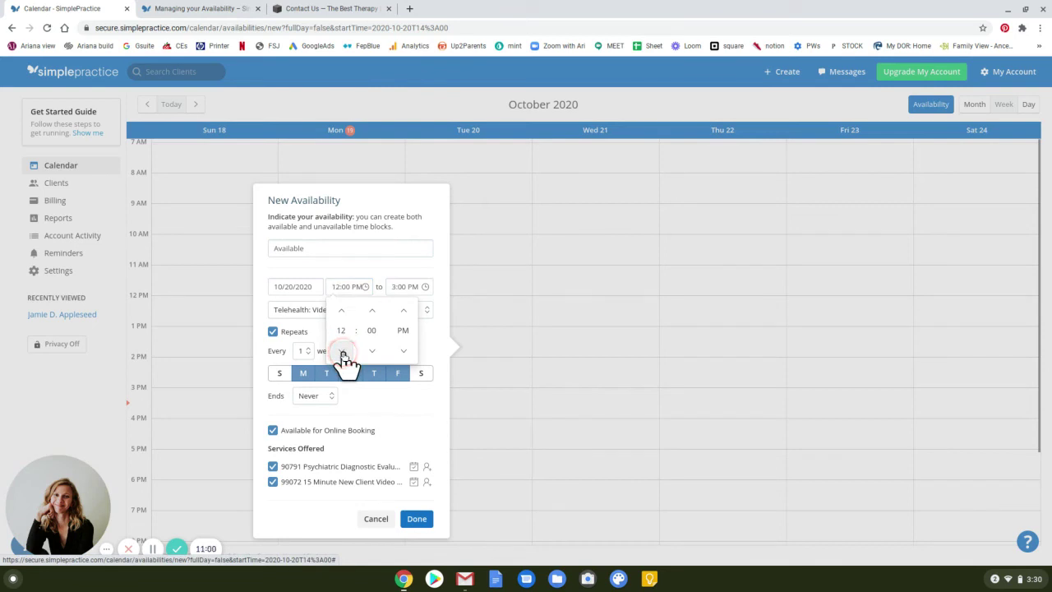
{"action": "left_click", "coordinate": [420, 435]}
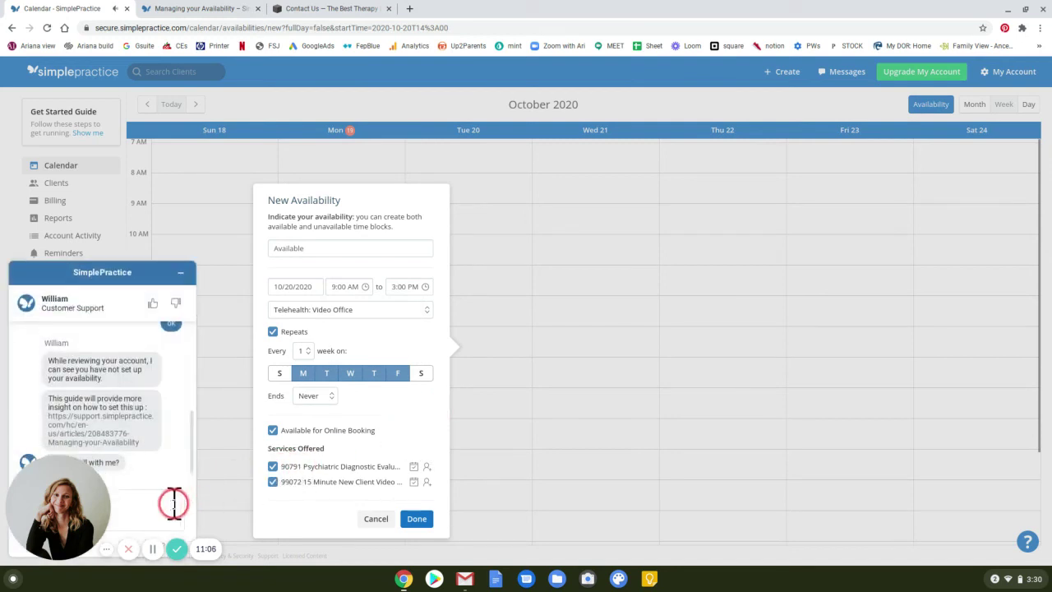
{"action": "left_click", "coordinate": [152, 546]}
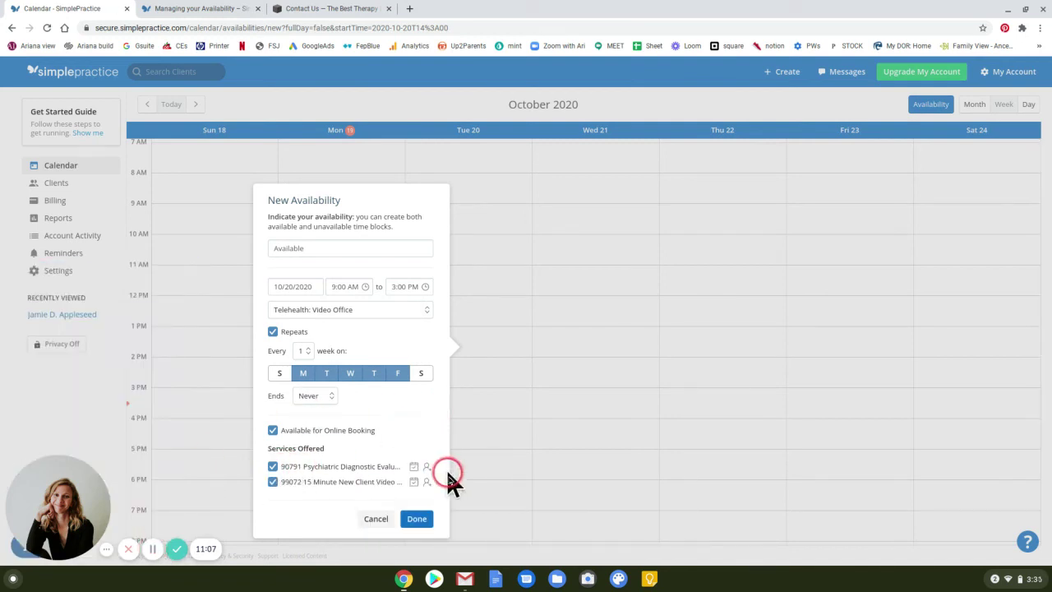
{"action": "left_click", "coordinate": [426, 518]}
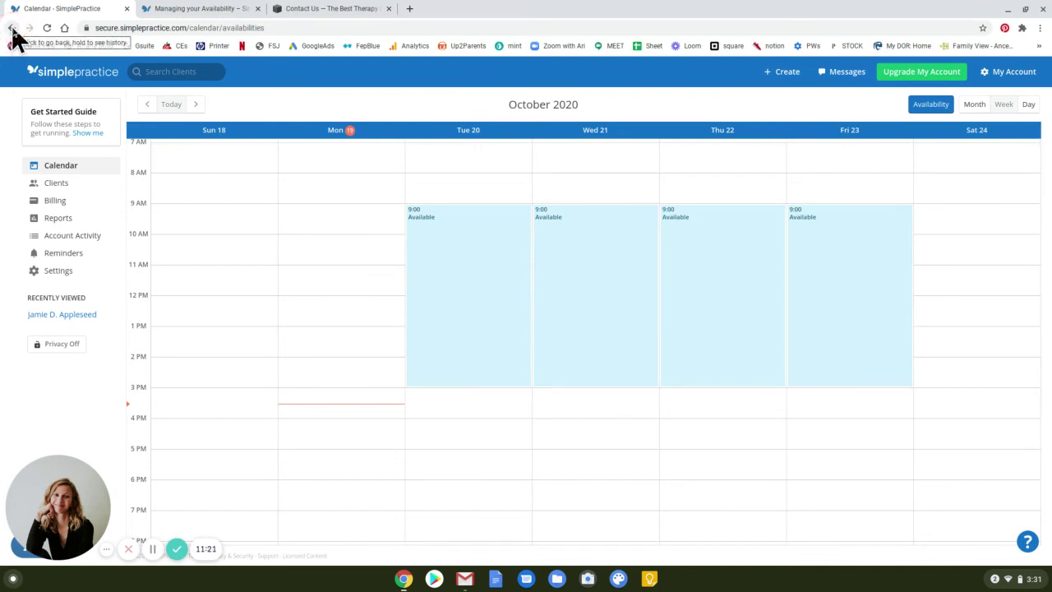
Step: Return to the Booking Widget settings, preview the appointment request widget with its offered services, and close the preview
{"action": "left_click", "coordinate": [59, 271]}
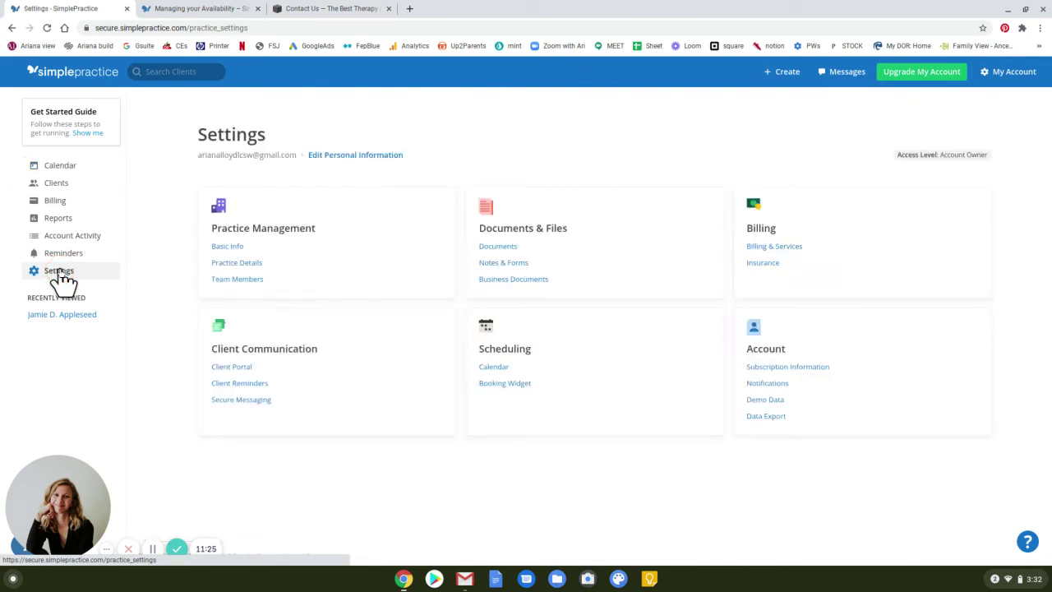
{"action": "left_click", "coordinate": [520, 384]}
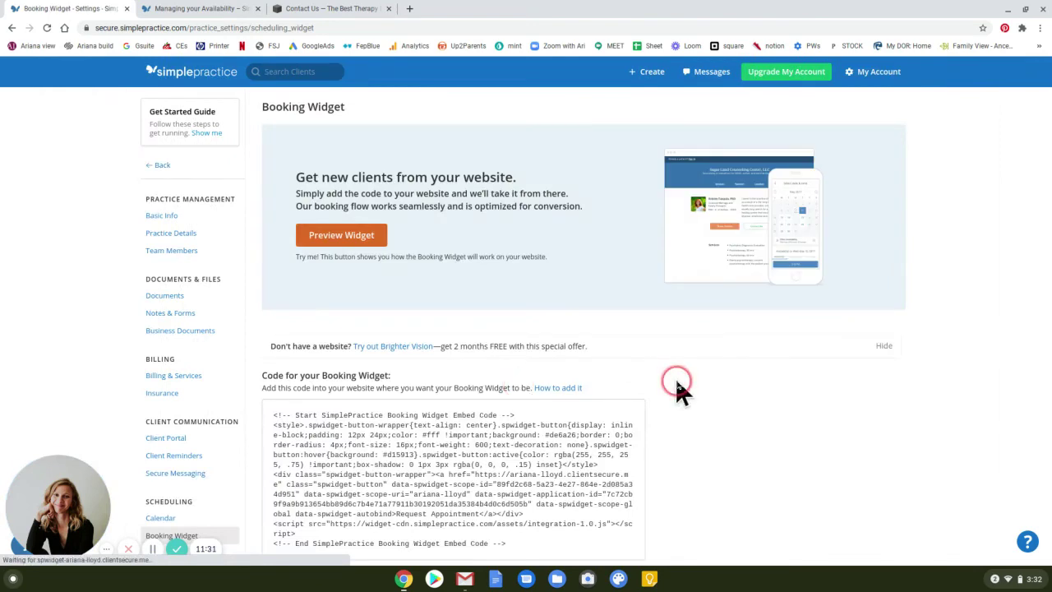
{"action": "left_click", "coordinate": [362, 240]}
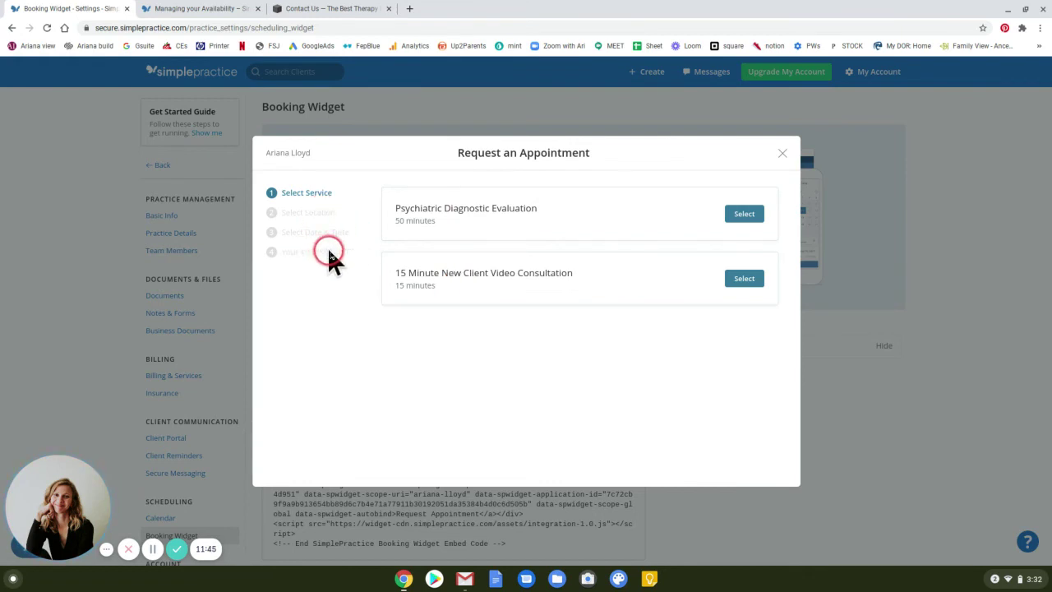
{"action": "left_click", "coordinate": [781, 155]}
Step: Copy the Booking Widget embed code and switch to the Contact Us page in Squarespace
{"action": "scroll", "coordinate": [658, 292], "scroll_direction": "down", "scroll_amount": 2}
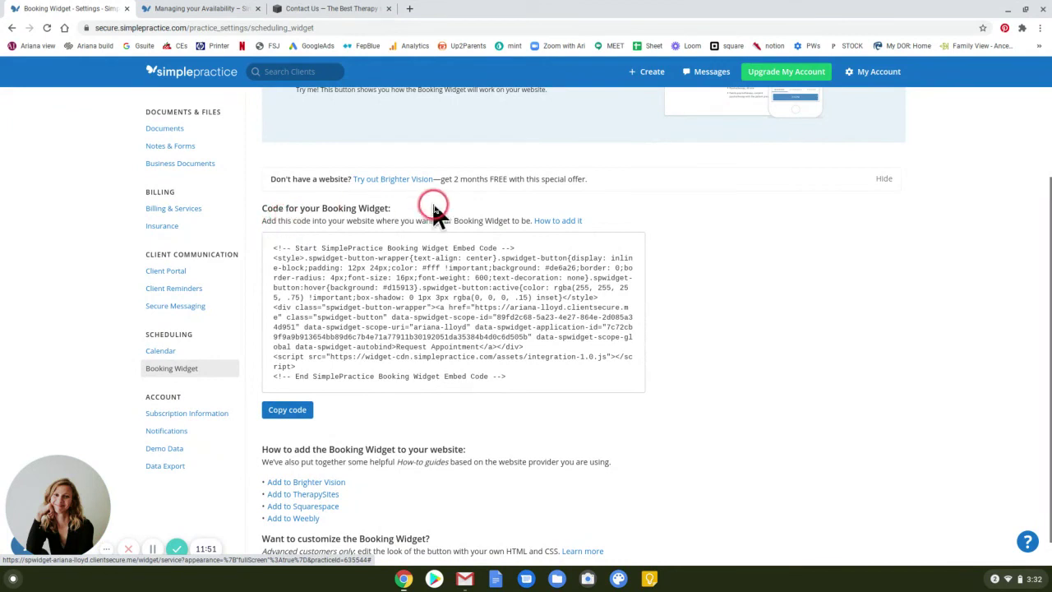
{"action": "left_click", "coordinate": [296, 411]}
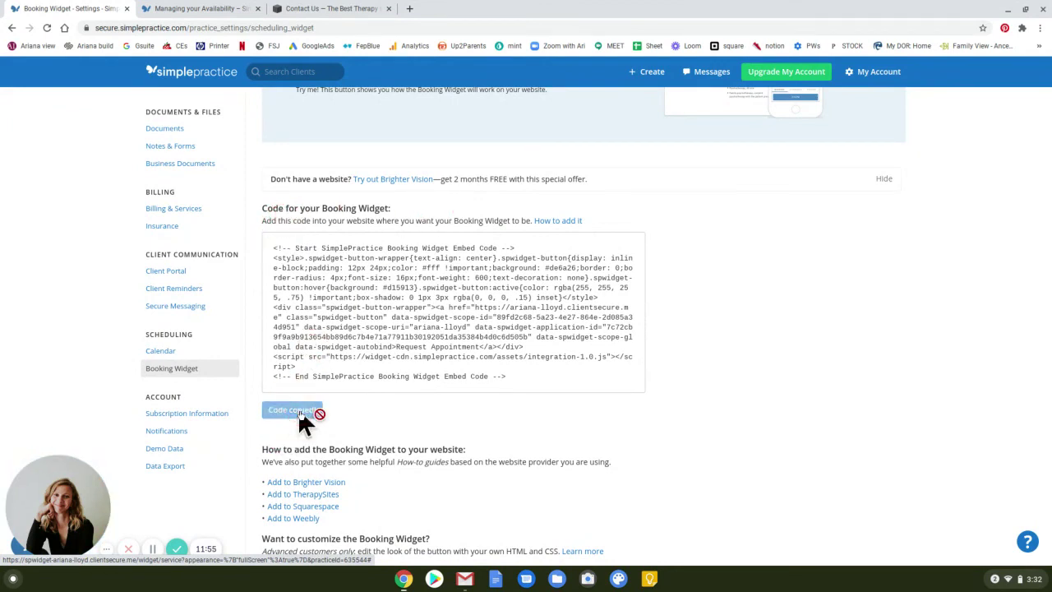
{"action": "left_click", "coordinate": [337, 10]}
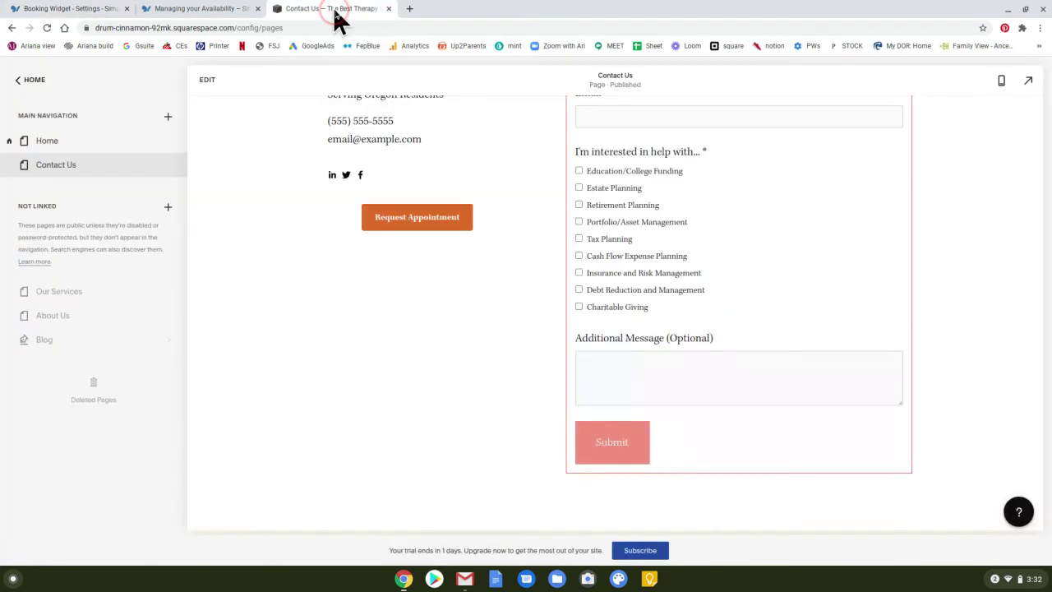
Step: Start editing the Contact Us page and delete the existing Request Appointment code block below the social links
{"action": "left_click", "coordinate": [301, 278]}
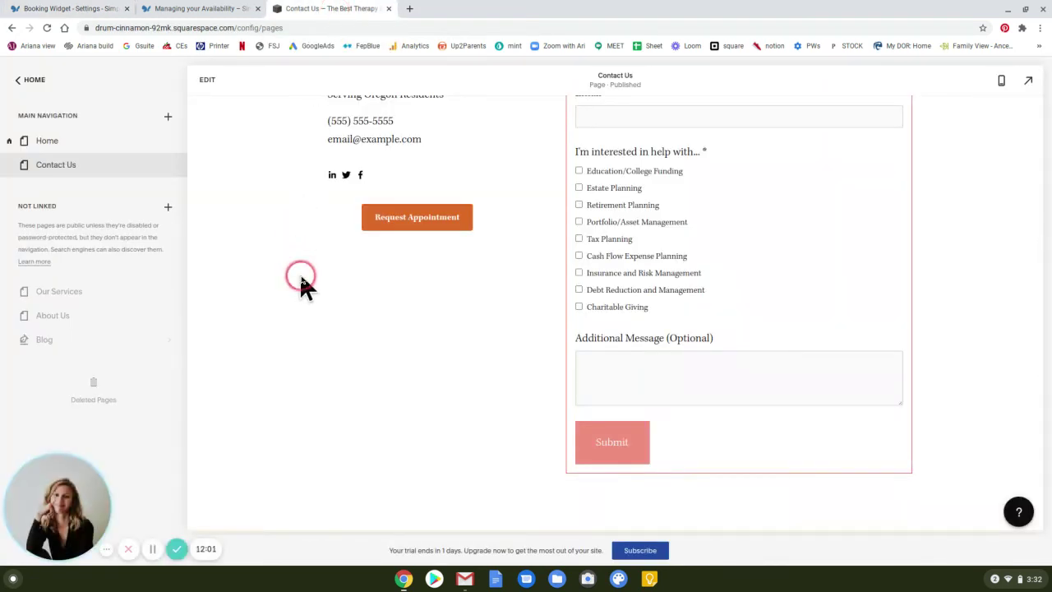
{"action": "left_click", "coordinate": [206, 80]}
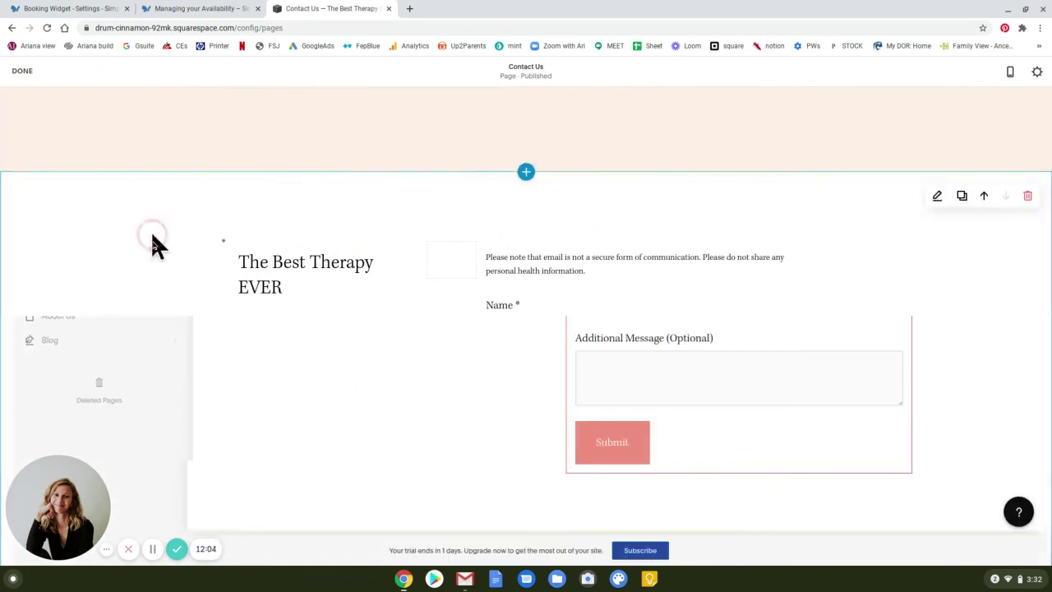
{"action": "scroll", "coordinate": [153, 247], "scroll_direction": "down", "scroll_amount": 2}
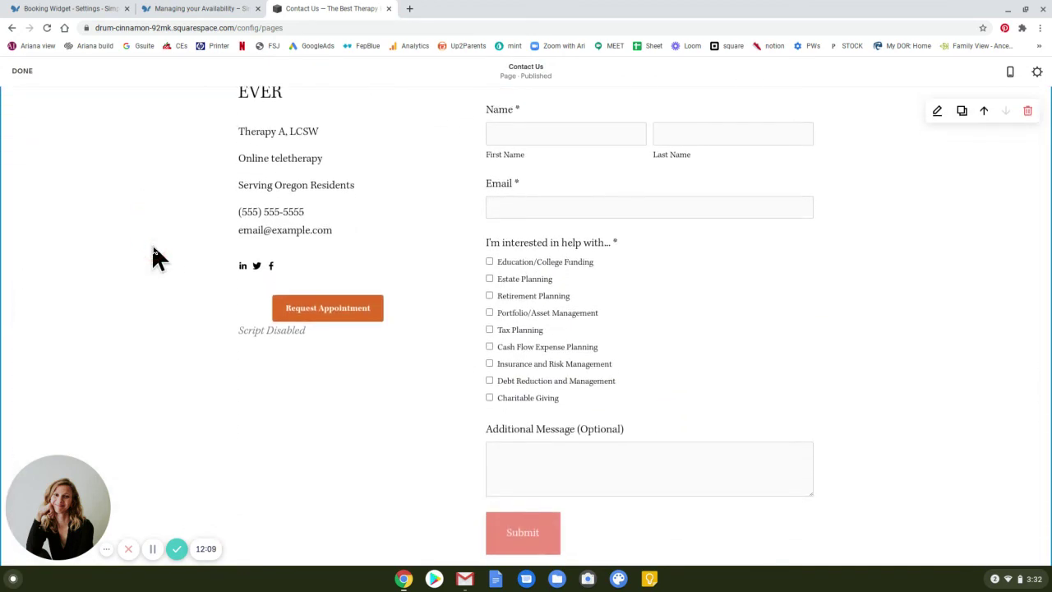
{"action": "mouse_move", "coordinate": [358, 335]}
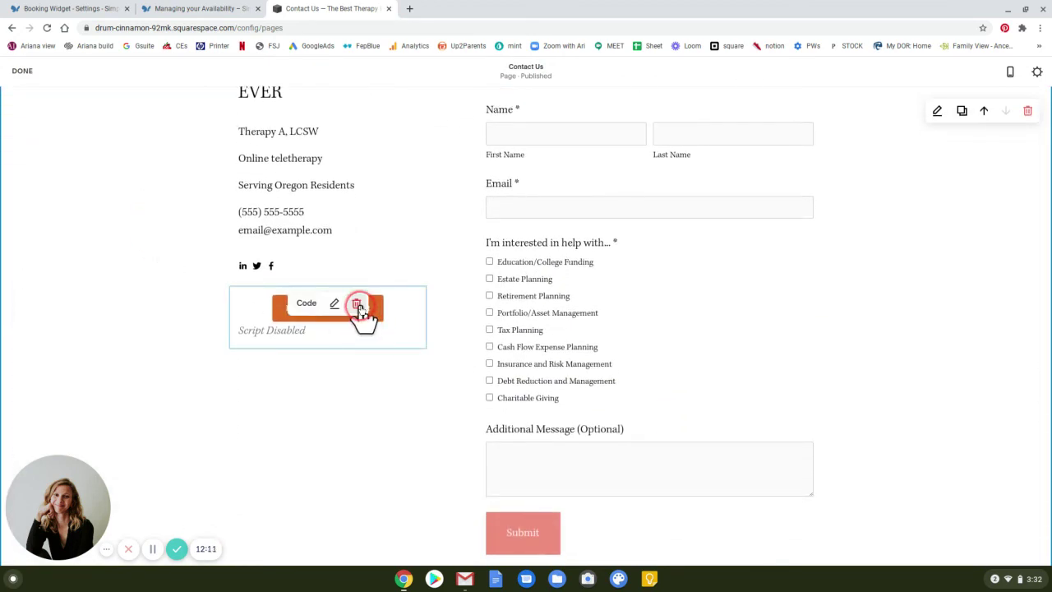
{"action": "left_click", "coordinate": [358, 305]}
{"action": "left_click", "coordinate": [403, 313]}
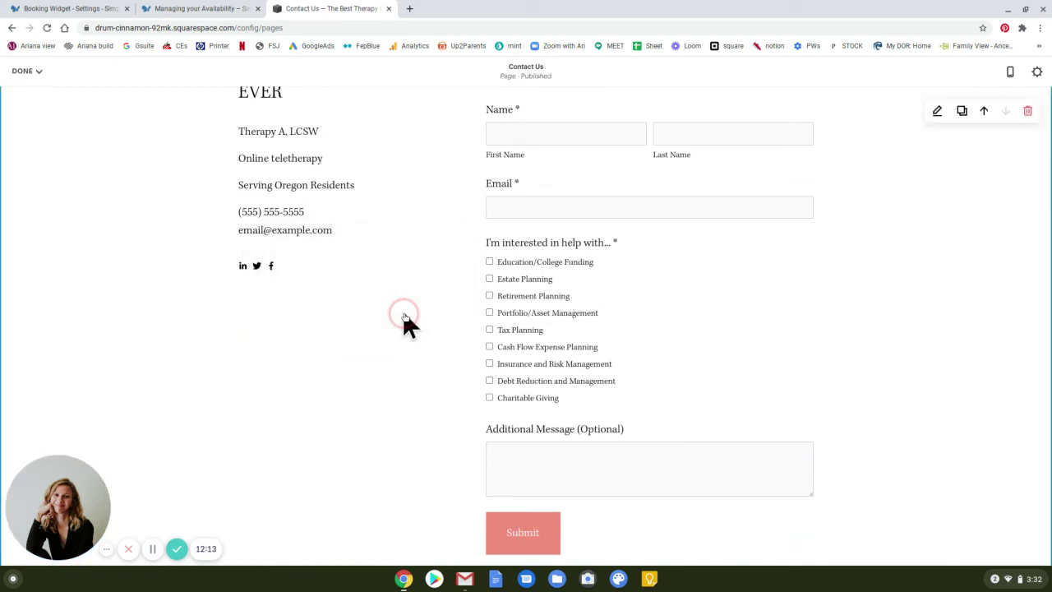
Step: Look over the Contact Us page, from its heading to the contact form, for a spot for the booking button
{"action": "left_click", "coordinate": [148, 197]}
{"action": "scroll", "coordinate": [151, 199], "scroll_direction": "up", "scroll_amount": 5}
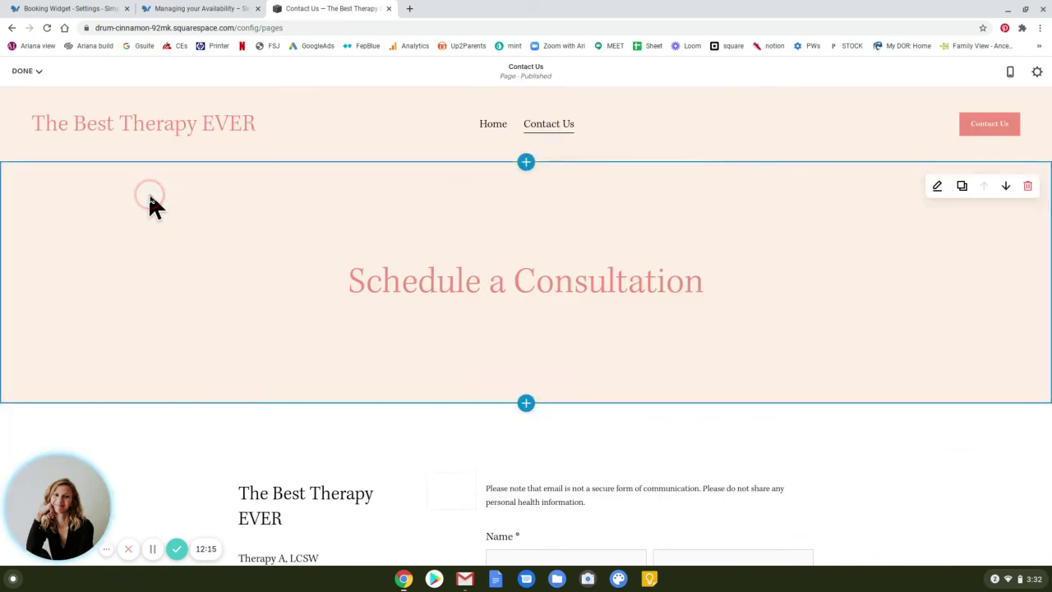
{"action": "scroll", "coordinate": [150, 200], "scroll_direction": "down", "scroll_amount": 5}
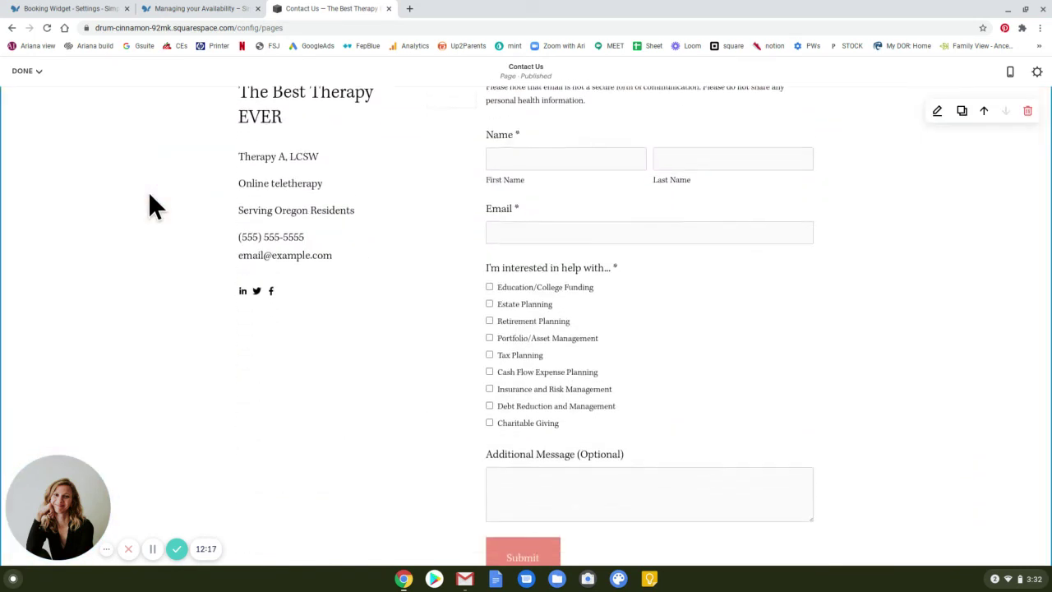
{"action": "left_click_drag", "start_coordinate": [222, 287], "coordinate": [280, 349]}
{"action": "left_click", "coordinate": [573, 437]}
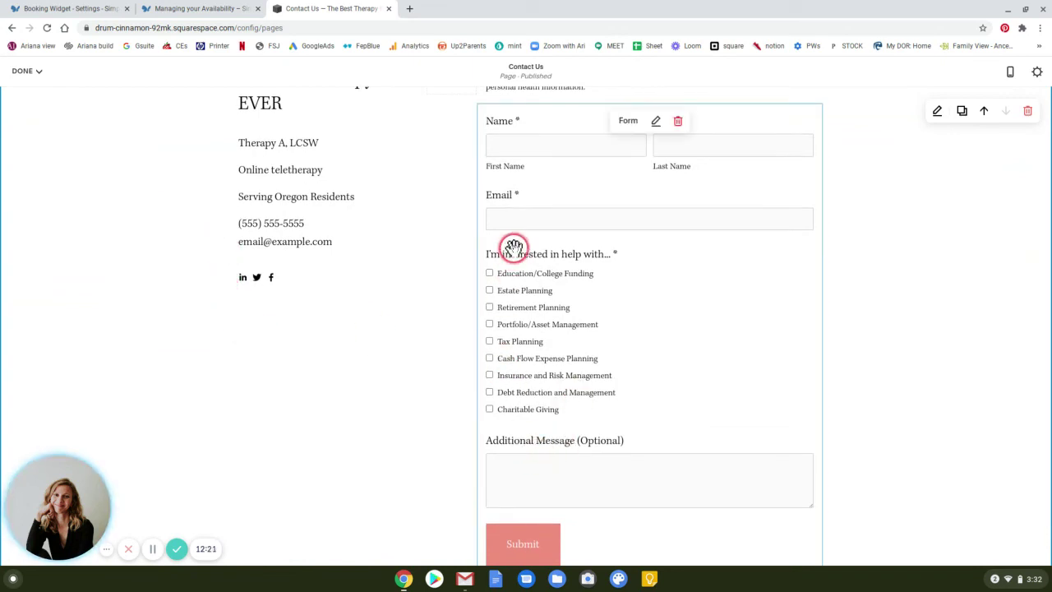
{"action": "left_click_drag", "start_coordinate": [514, 247], "coordinate": [383, 447]}
{"action": "scroll", "coordinate": [383, 446], "scroll_direction": "down", "scroll_amount": 3}
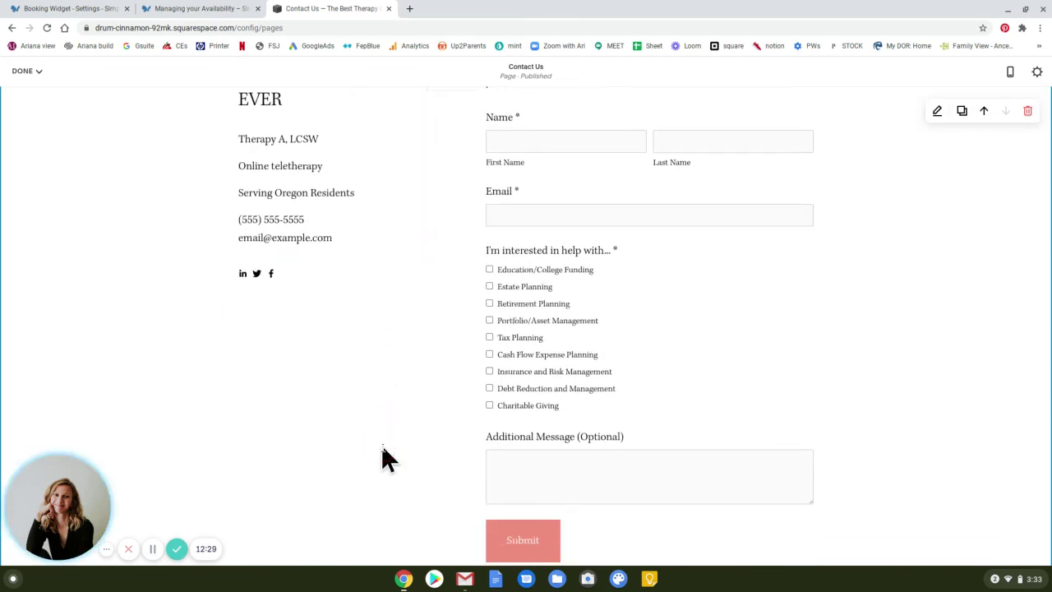
{"action": "left_click_drag", "start_coordinate": [251, 287], "coordinate": [359, 402]}
{"action": "scroll", "coordinate": [400, 459], "scroll_direction": "up", "scroll_amount": 4}
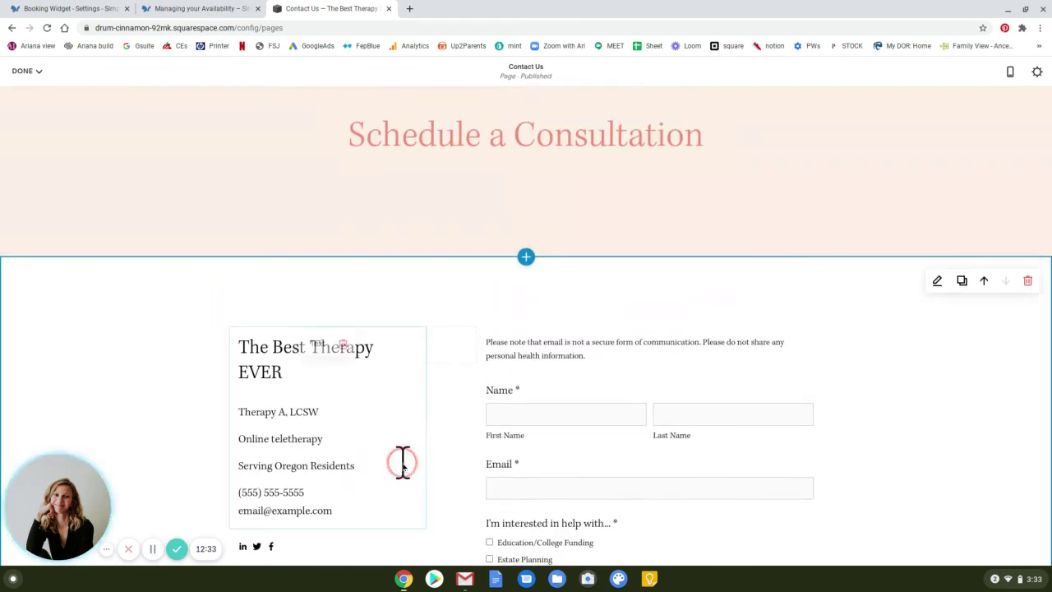
{"action": "left_click_drag", "start_coordinate": [402, 462], "coordinate": [476, 326]}
{"action": "scroll", "coordinate": [429, 406], "scroll_direction": "down", "scroll_amount": 4}
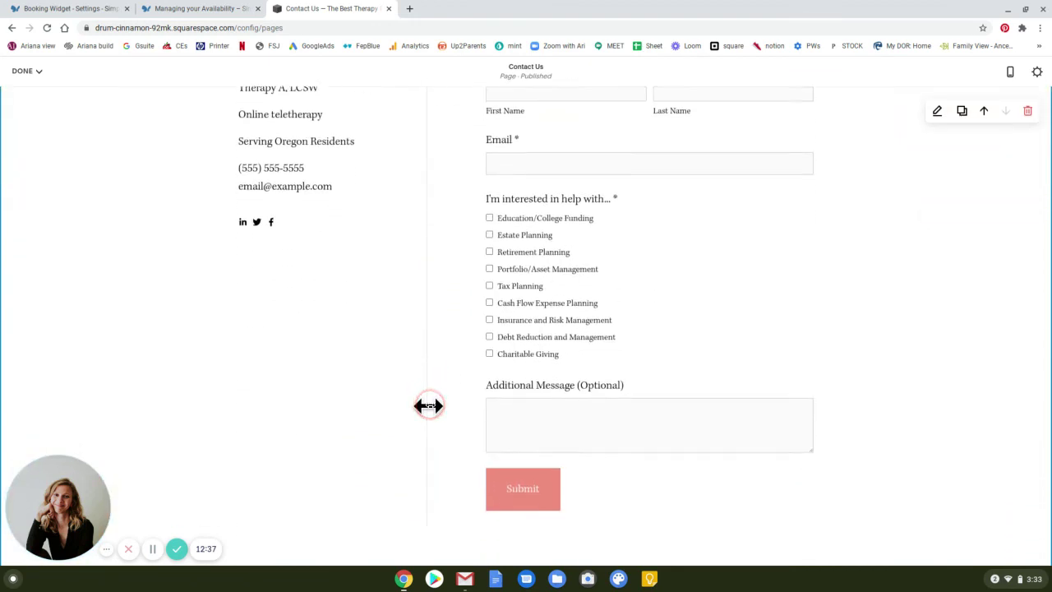
{"action": "scroll", "coordinate": [428, 406], "scroll_direction": "down", "scroll_amount": 1}
{"action": "scroll", "coordinate": [428, 405], "scroll_direction": "up", "scroll_amount": 2}
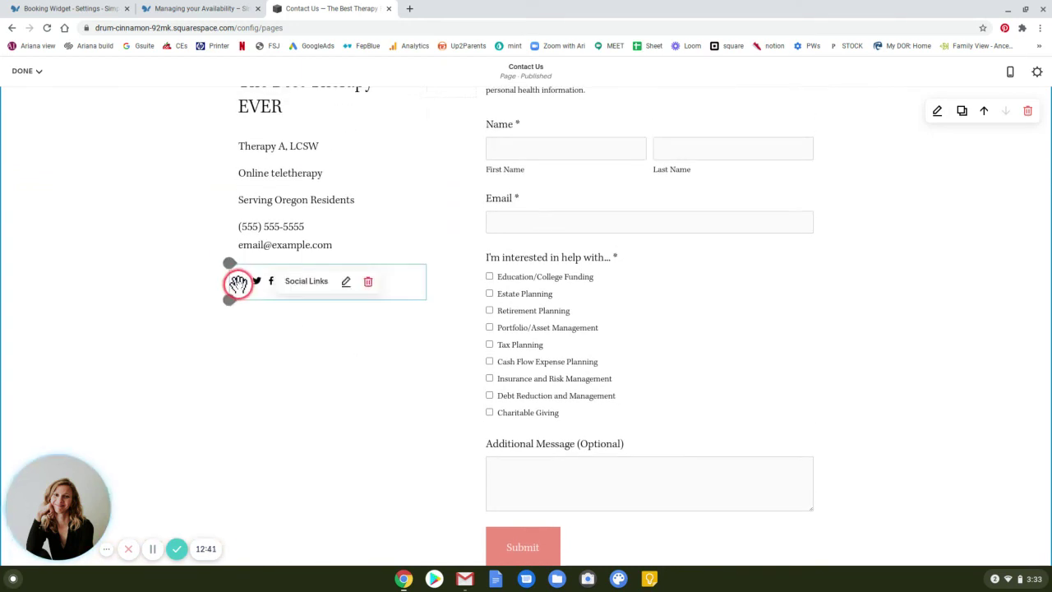
Step: Insert a Code block directly below the social links in the contact details column
{"action": "left_click_drag", "start_coordinate": [236, 282], "coordinate": [235, 313]}
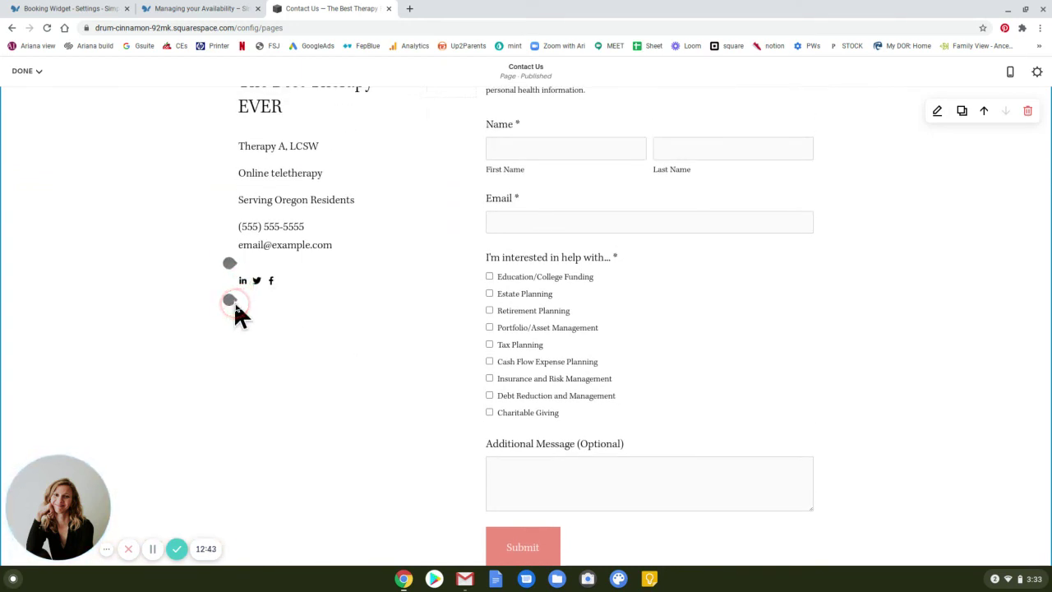
{"action": "left_click", "coordinate": [526, 214]}
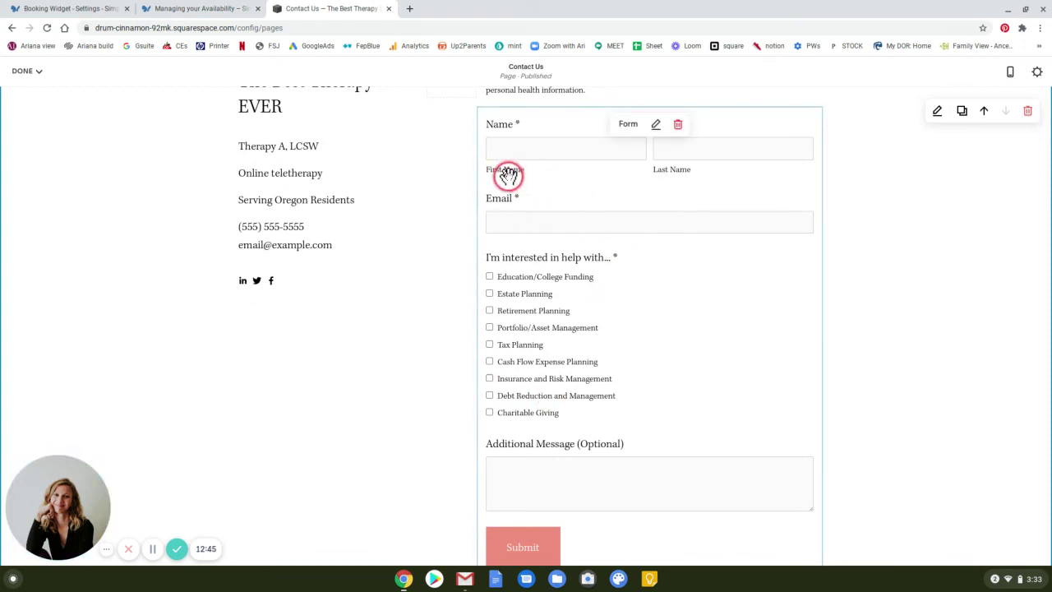
{"action": "mouse_move", "coordinate": [367, 286]}
{"action": "left_click_drag", "start_coordinate": [235, 286], "coordinate": [232, 308]}
{"action": "left_click", "coordinate": [229, 301]}
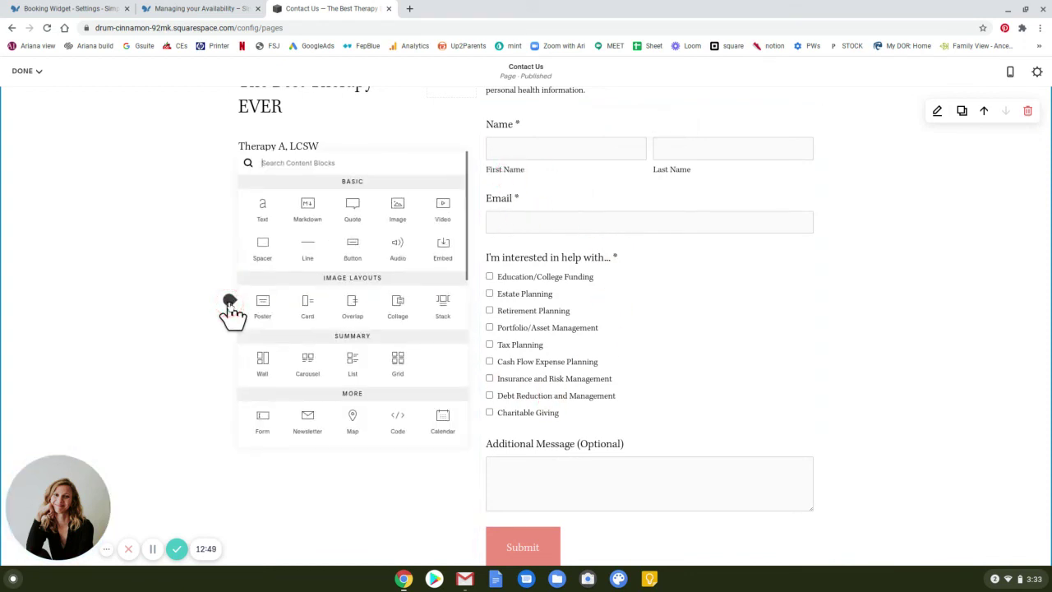
{"action": "left_click", "coordinate": [444, 216]}
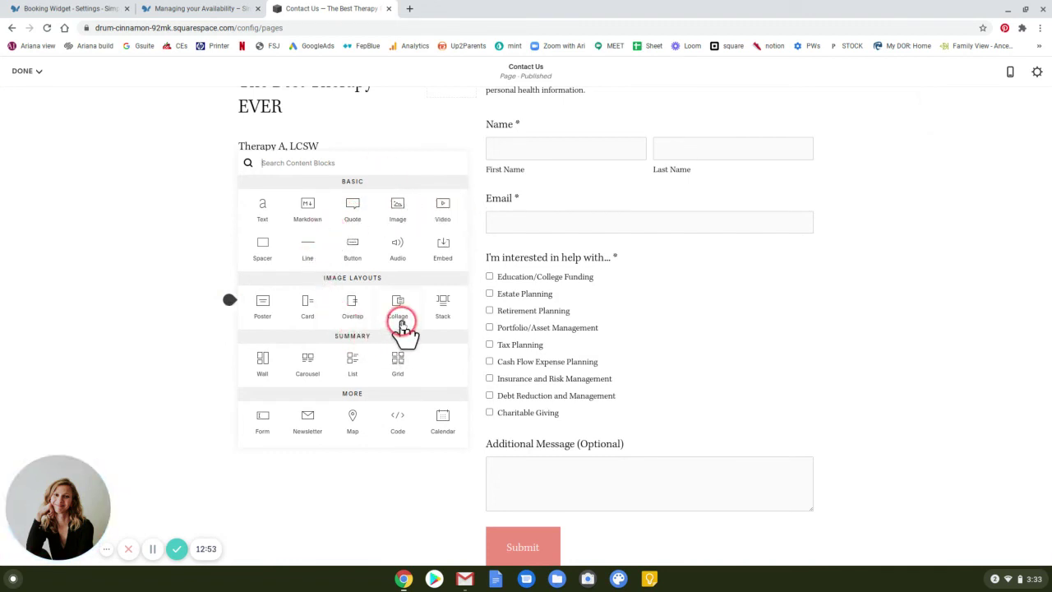
{"action": "left_click", "coordinate": [397, 421]}
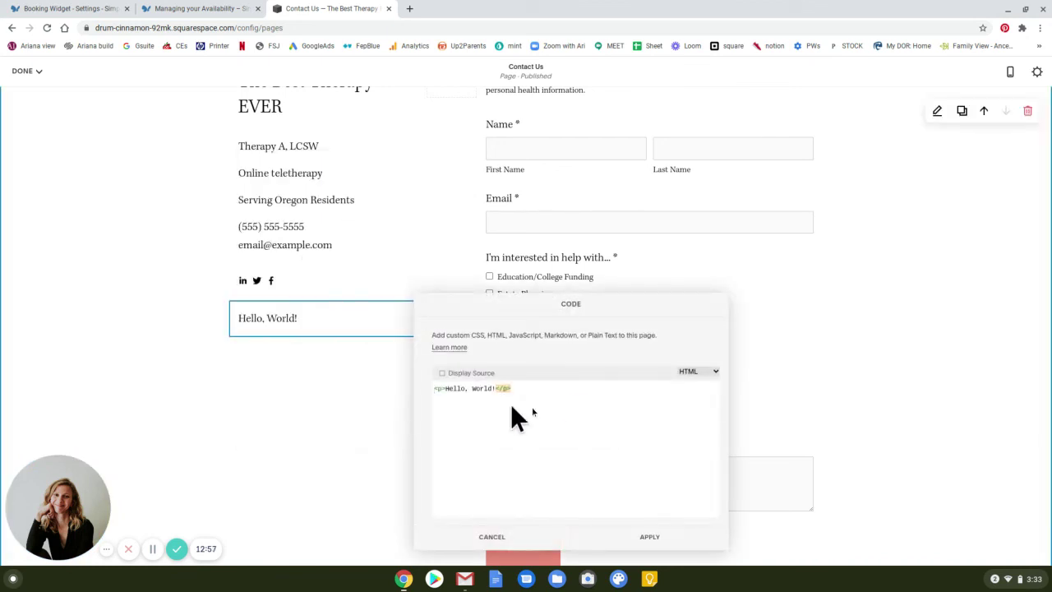
Step: Replace the Code block's placeholder HTML with the copied Booking Widget embed code and apply it
{"action": "left_click", "coordinate": [564, 388]}
{"action": "key", "text": "ctrl+a"}
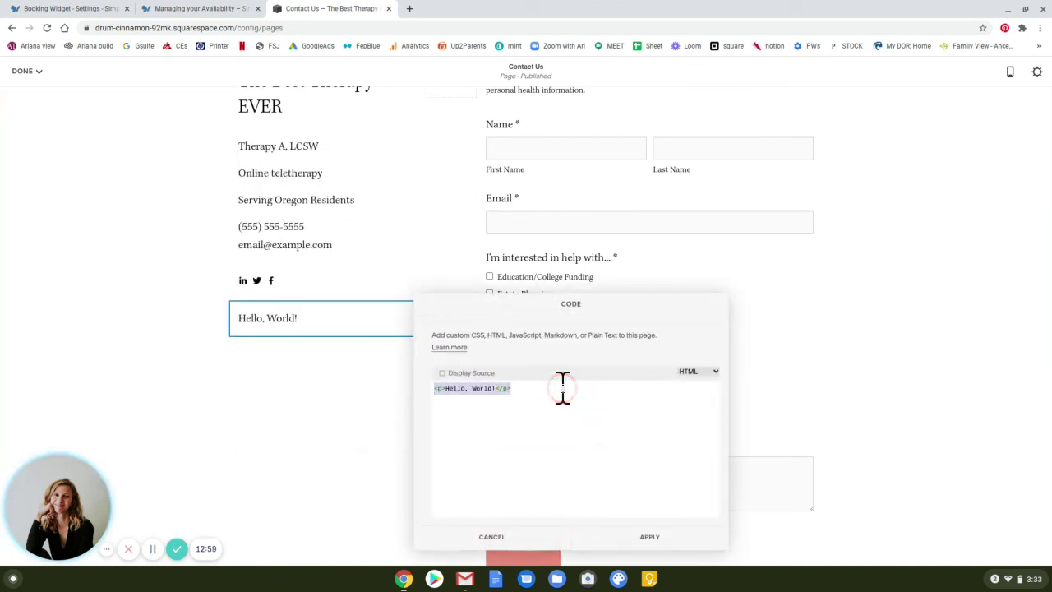
{"action": "key", "text": "ctrl+v"}
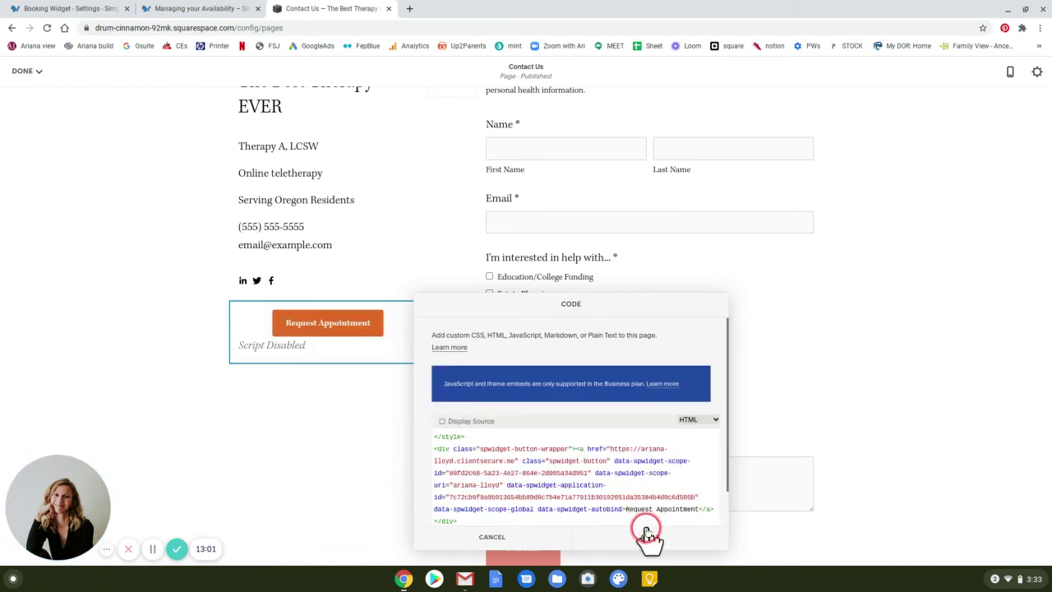
{"action": "left_click", "coordinate": [648, 536]}
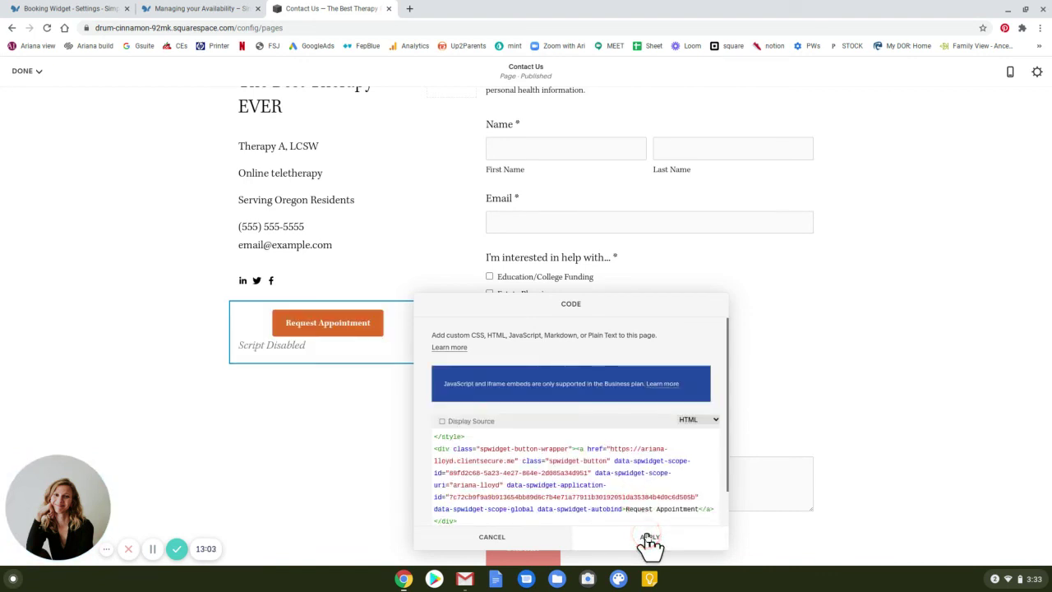
{"action": "left_click", "coordinate": [581, 388]}
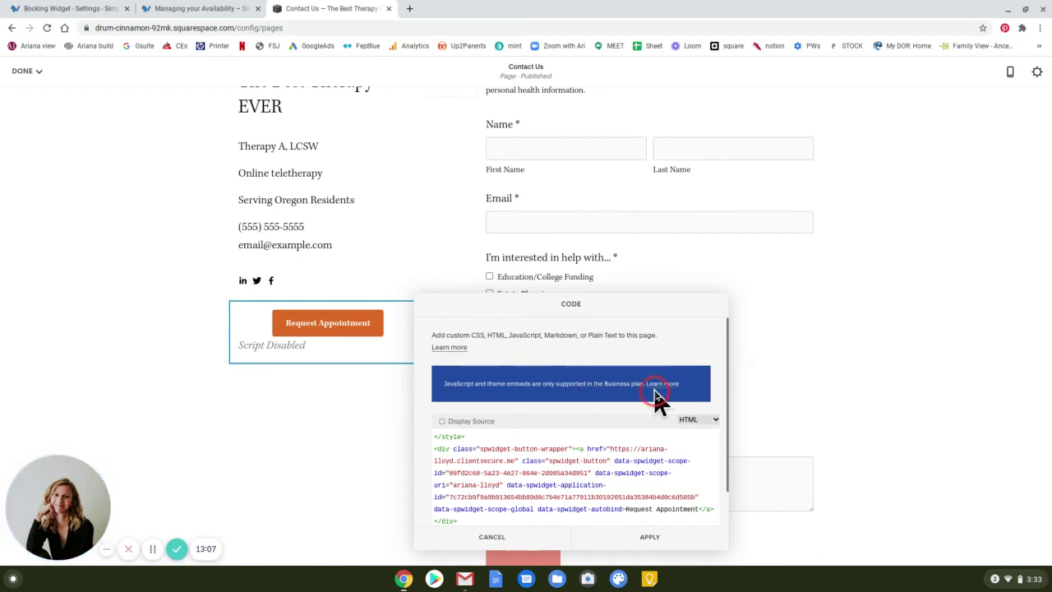
{"action": "left_click", "coordinate": [635, 393]}
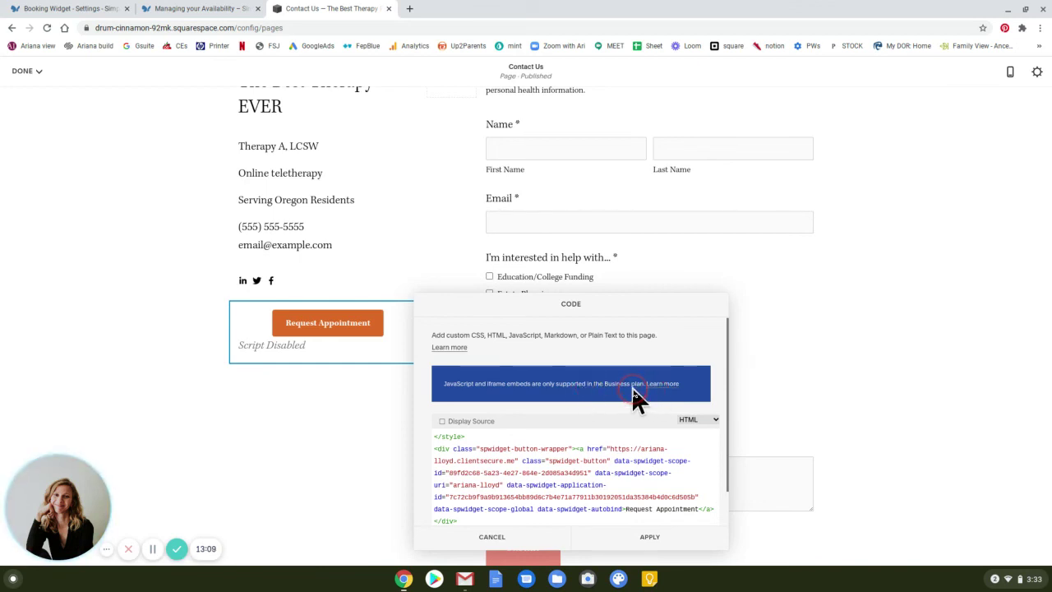
{"action": "left_click", "coordinate": [633, 526]}
{"action": "left_click", "coordinate": [649, 535]}
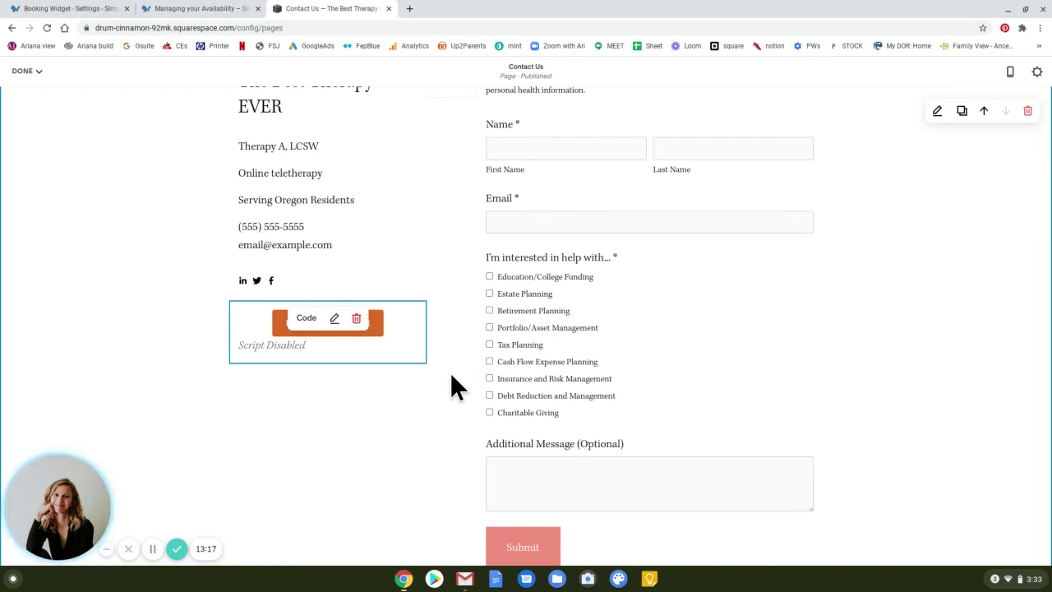
Step: Save the edited Contact Us page and leave the page editor
{"action": "left_click", "coordinate": [452, 359]}
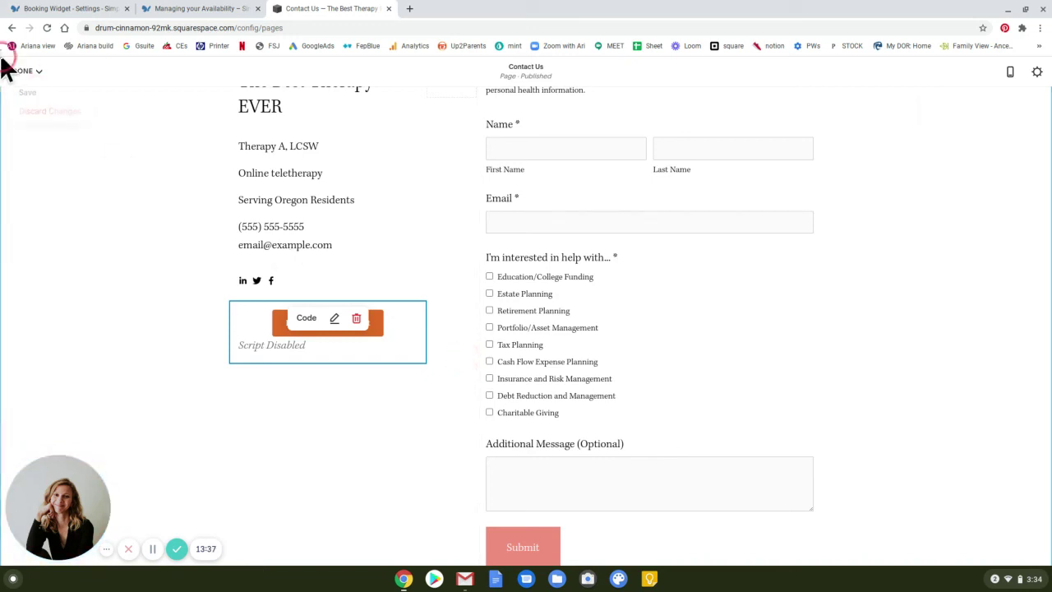
{"action": "left_click", "coordinate": [26, 71]}
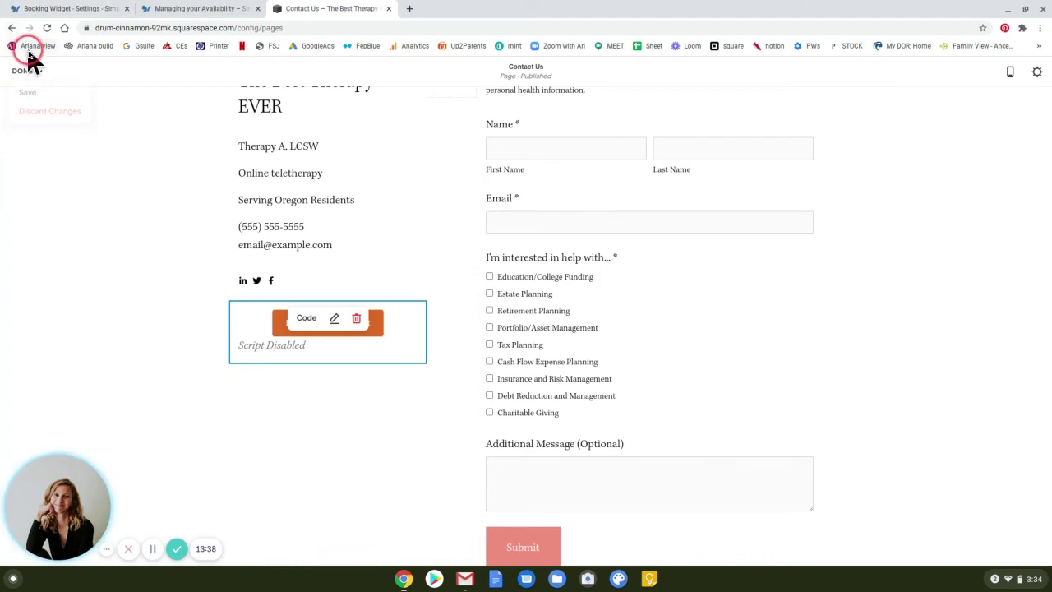
{"action": "left_click", "coordinate": [30, 93]}
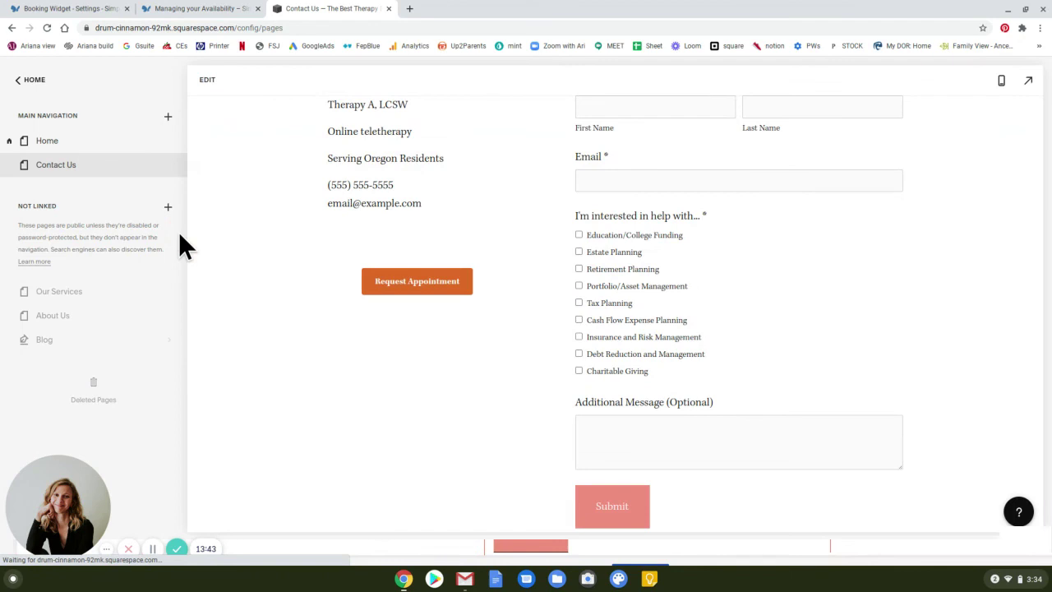
Step: Test the Request Appointment button with the 15 Minute New Client Video Consultation at Video Office on October 20, then close the widget
{"action": "left_click", "coordinate": [507, 329]}
{"action": "left_click", "coordinate": [436, 278]}
{"action": "left_click", "coordinate": [425, 278]}
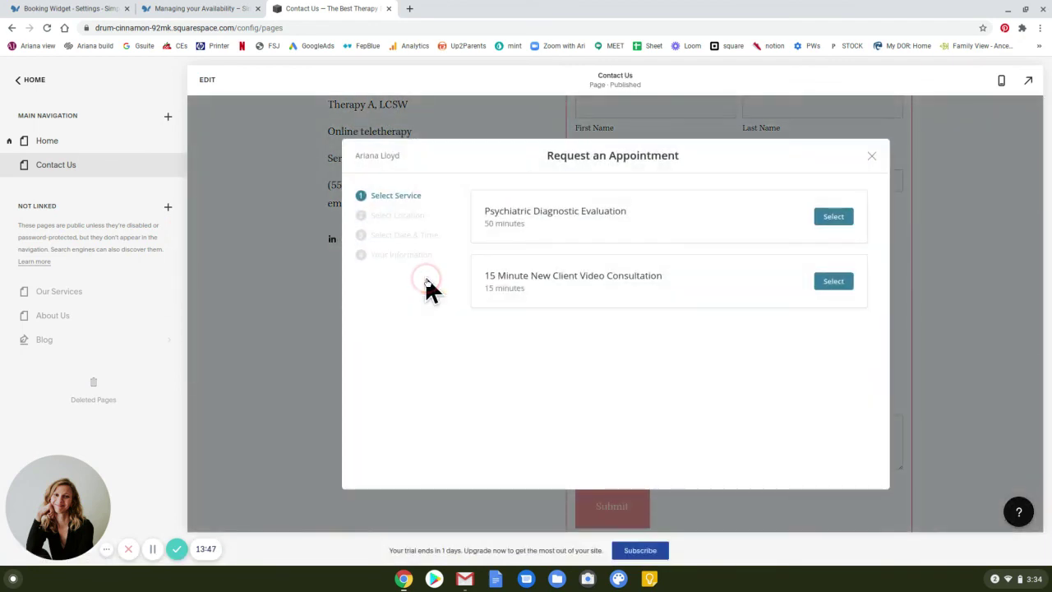
{"action": "left_click", "coordinate": [846, 281]}
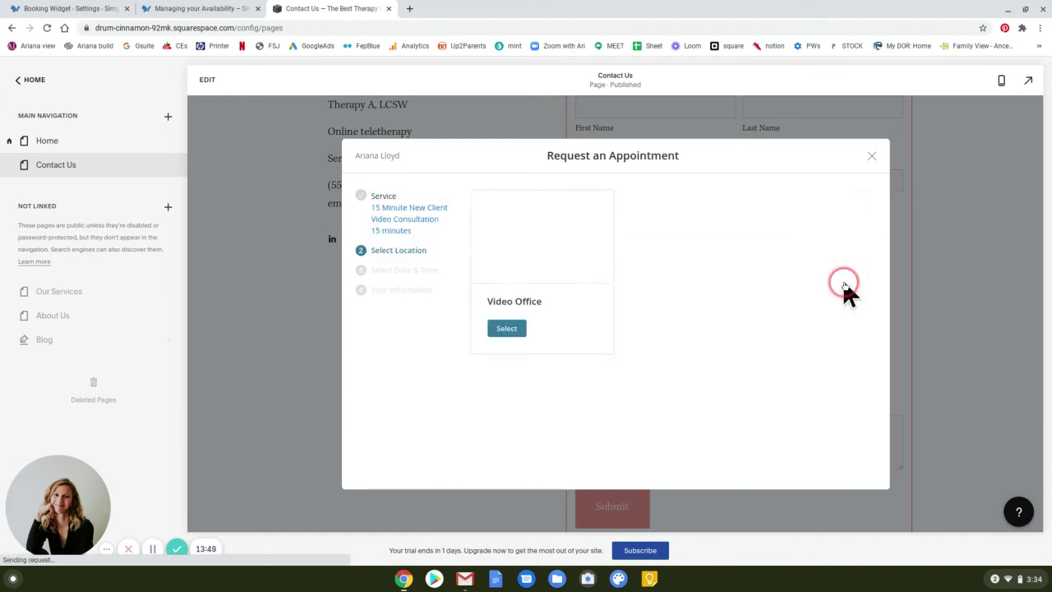
{"action": "left_click", "coordinate": [503, 330]}
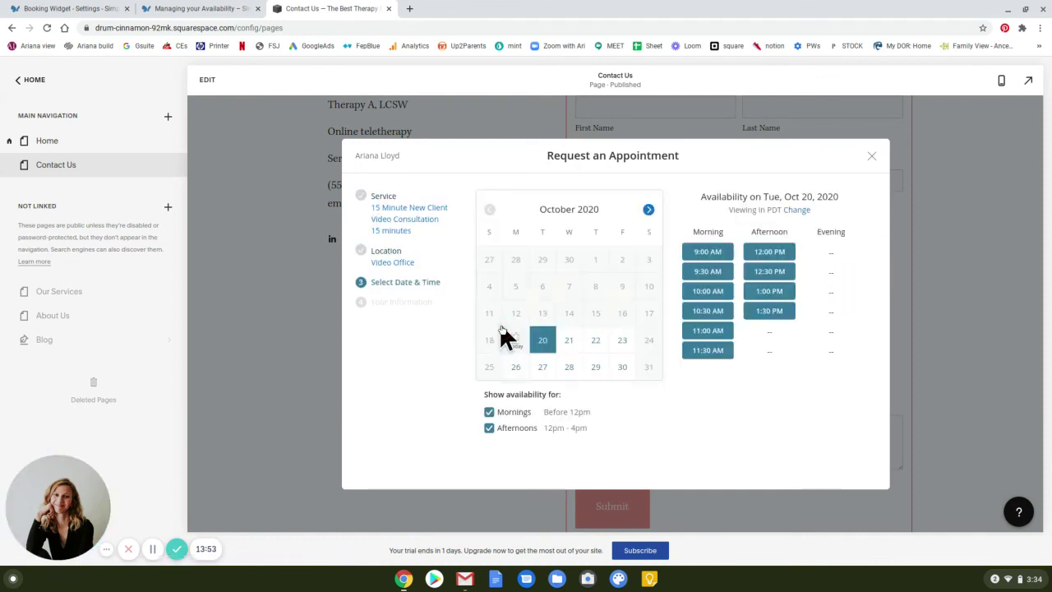
{"action": "left_click", "coordinate": [545, 343]}
{"action": "left_click", "coordinate": [875, 156]}
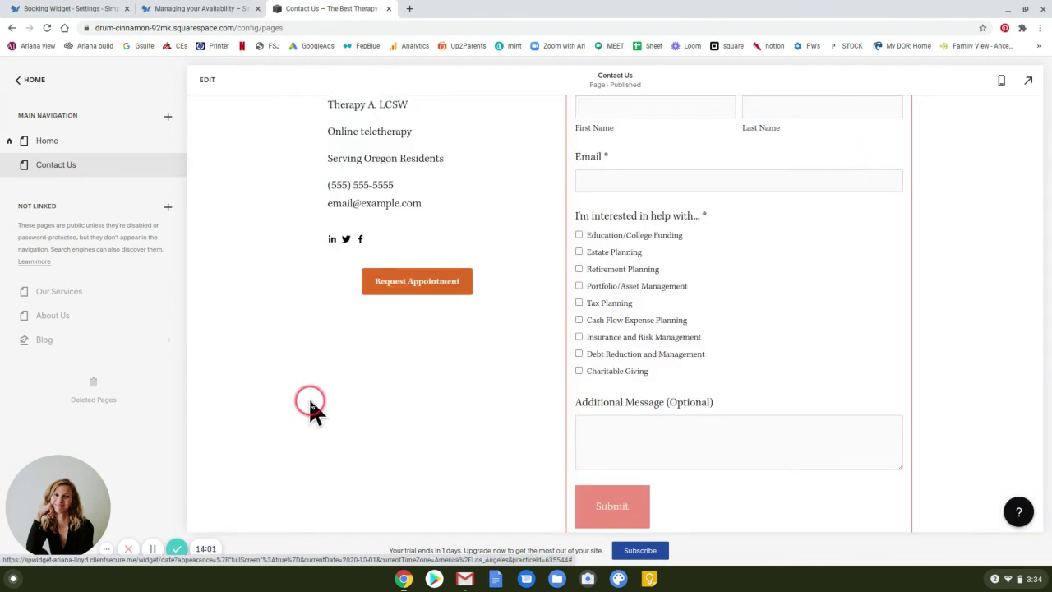